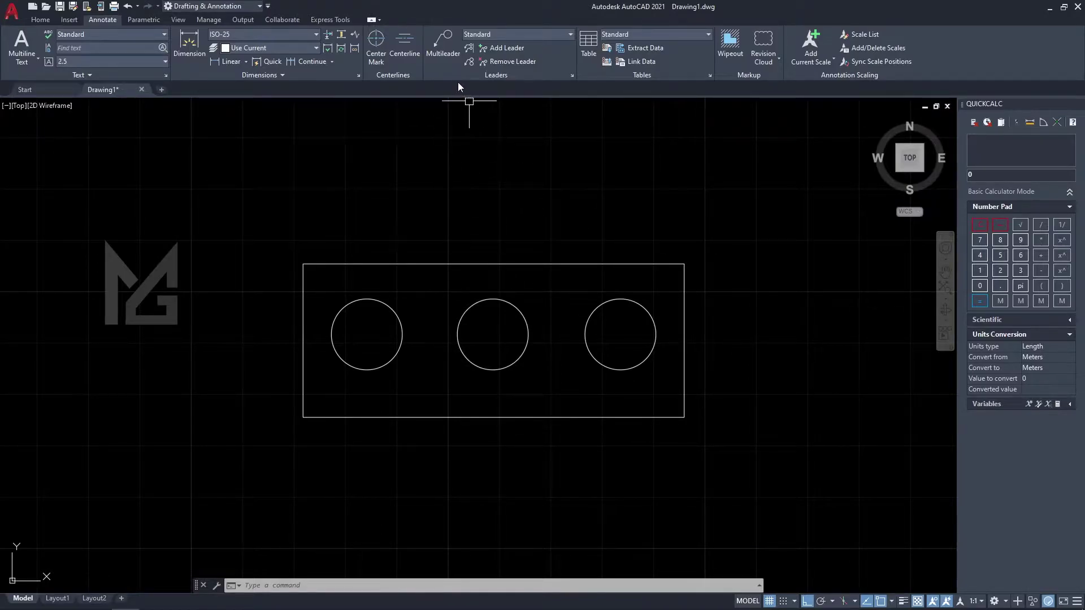
Add a multileader with the text CIRCLE 1 pointing to the first circle, with its landing outside the rectangle's lower-left corner.
left_click(446, 49)
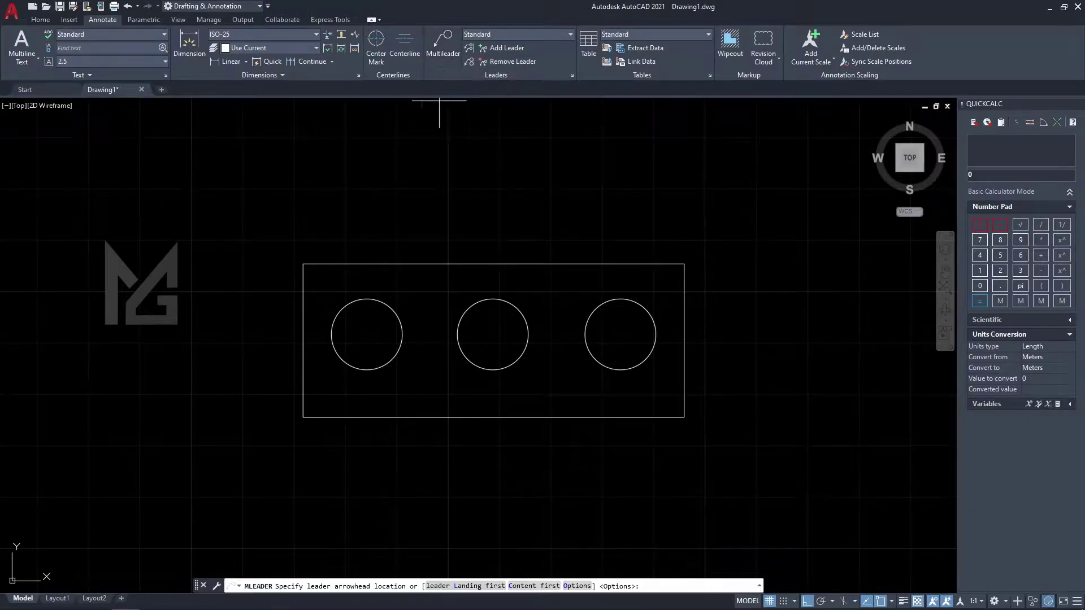
left_click(362, 368)
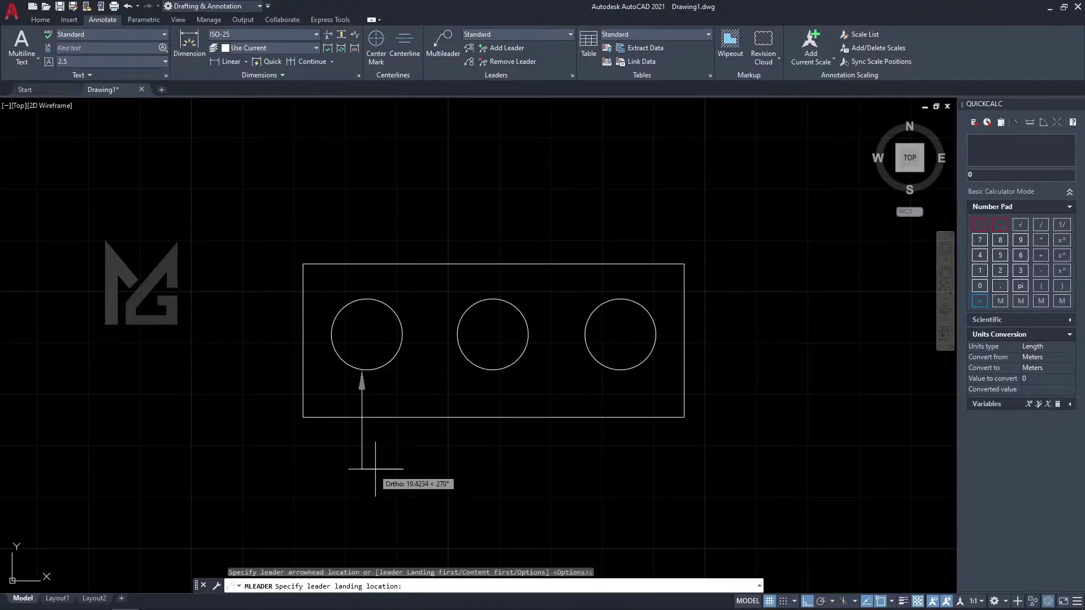
left_click(194, 503)
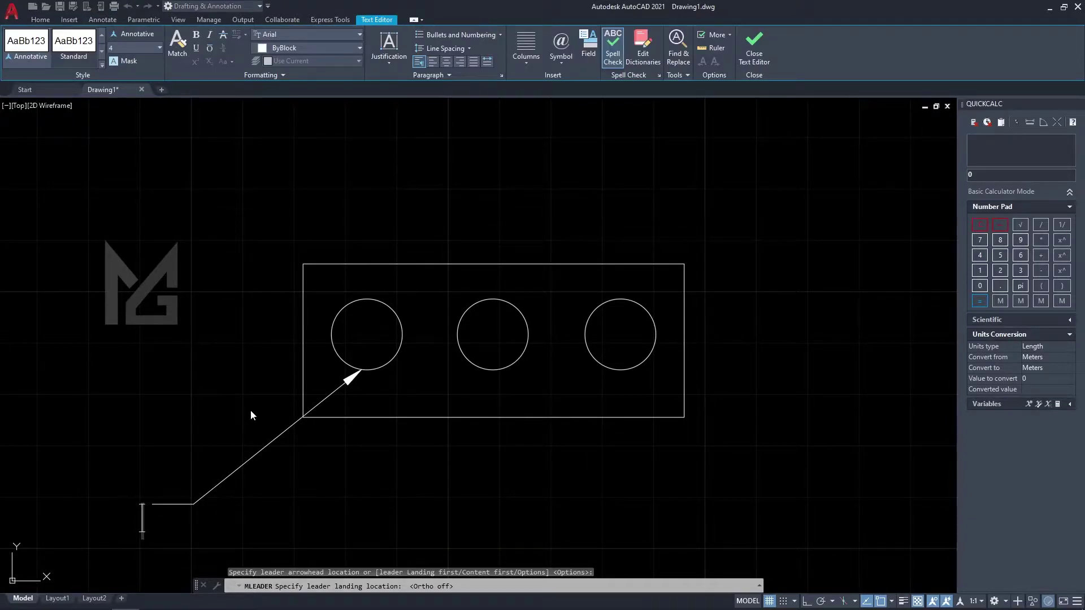
type("CIRCL")
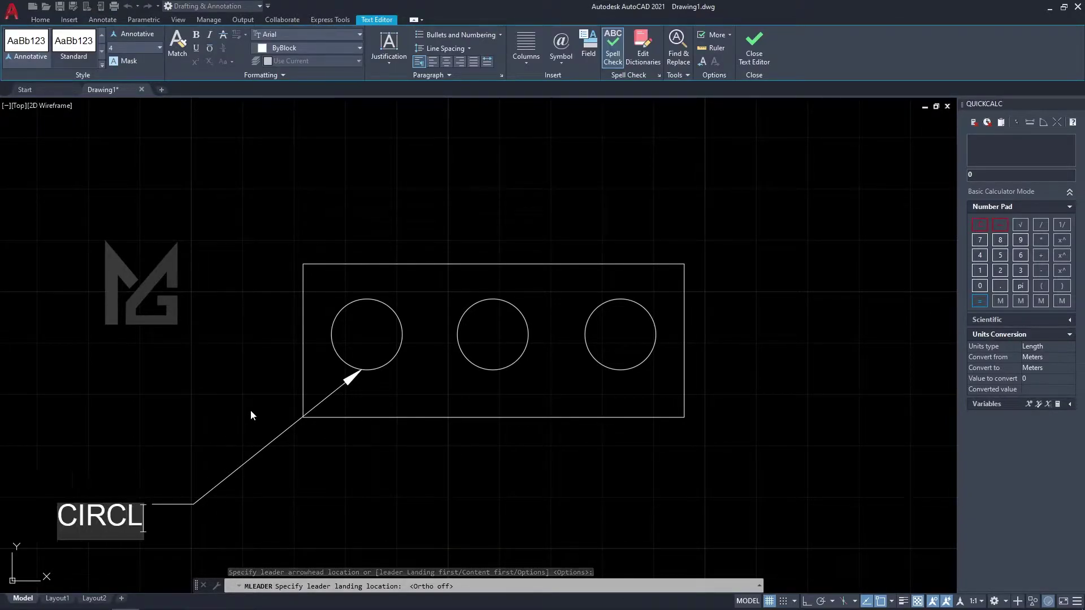
type("E 1")
left_click(424, 443)
Try stretching the first circle's leader by a grip, and shorten its text to CIRCLE.
left_click(399, 435)
left_click(300, 375)
key("Escape")
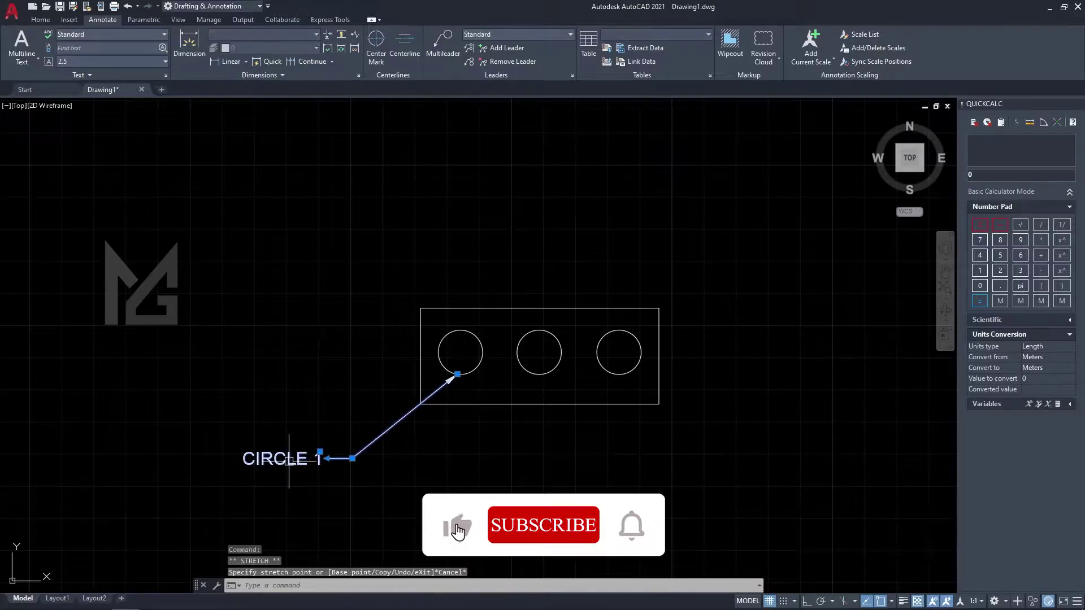
key("ctrl+z")
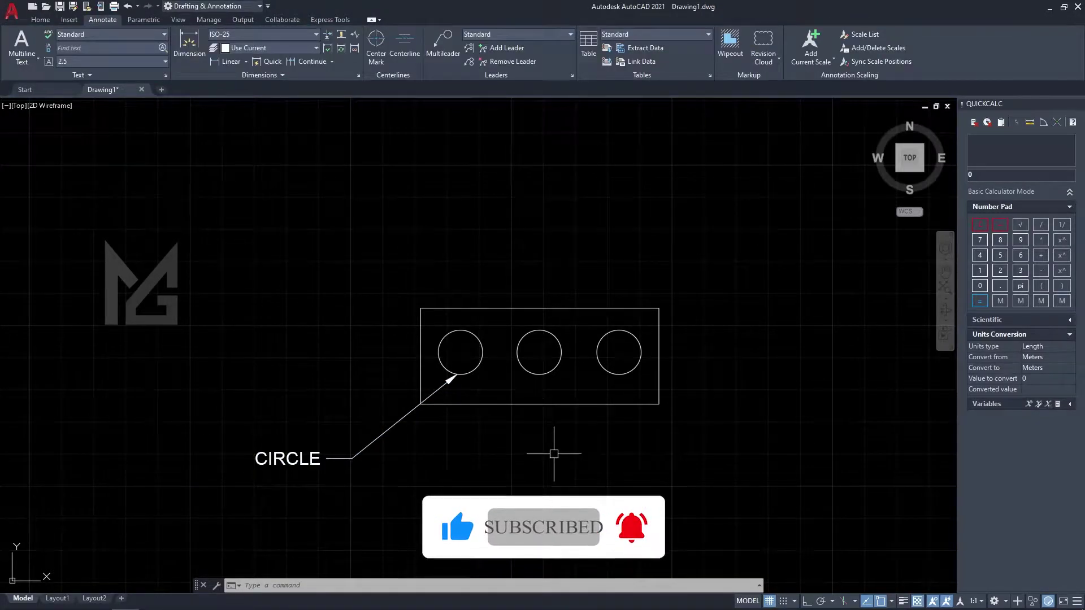
Add two leader lines to the CIRCLE multileader, pointing to the middle circle and the third circle.
left_click(499, 49)
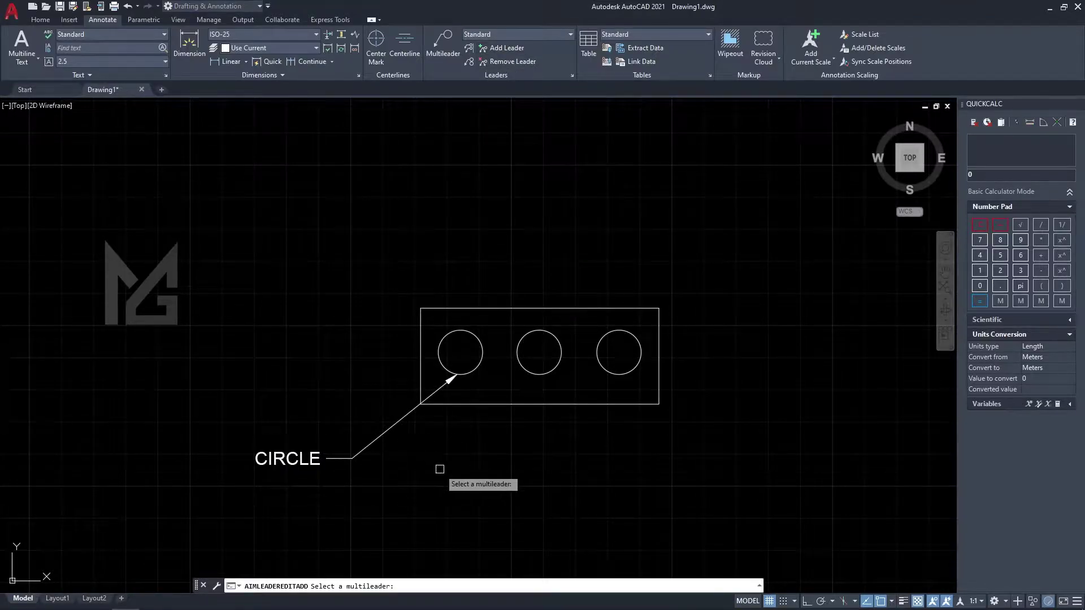
left_click(391, 427)
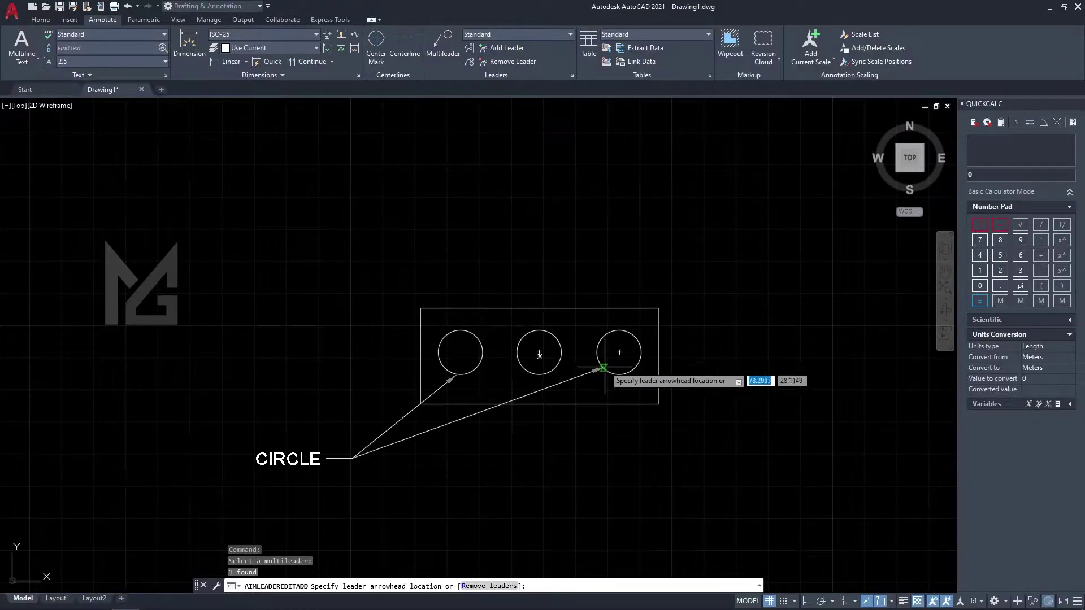
left_click(524, 368)
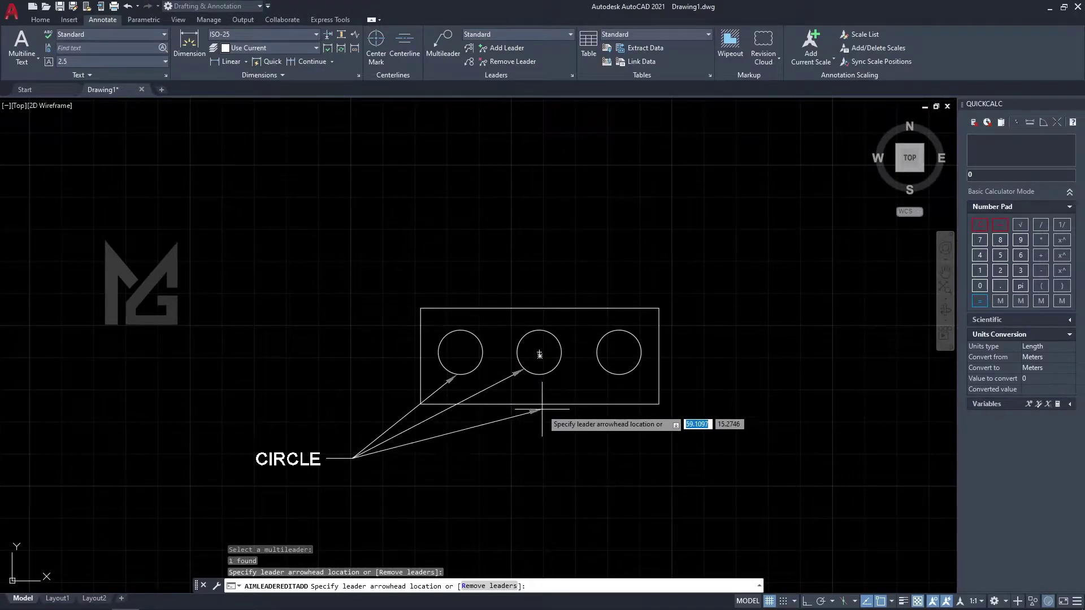
left_click(607, 371)
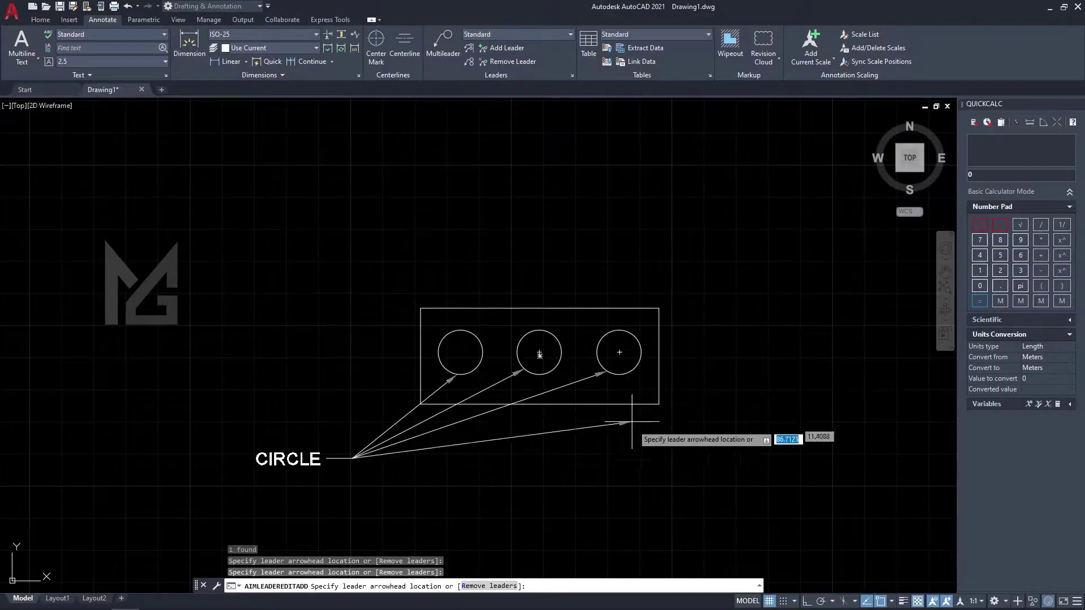
key("Escape")
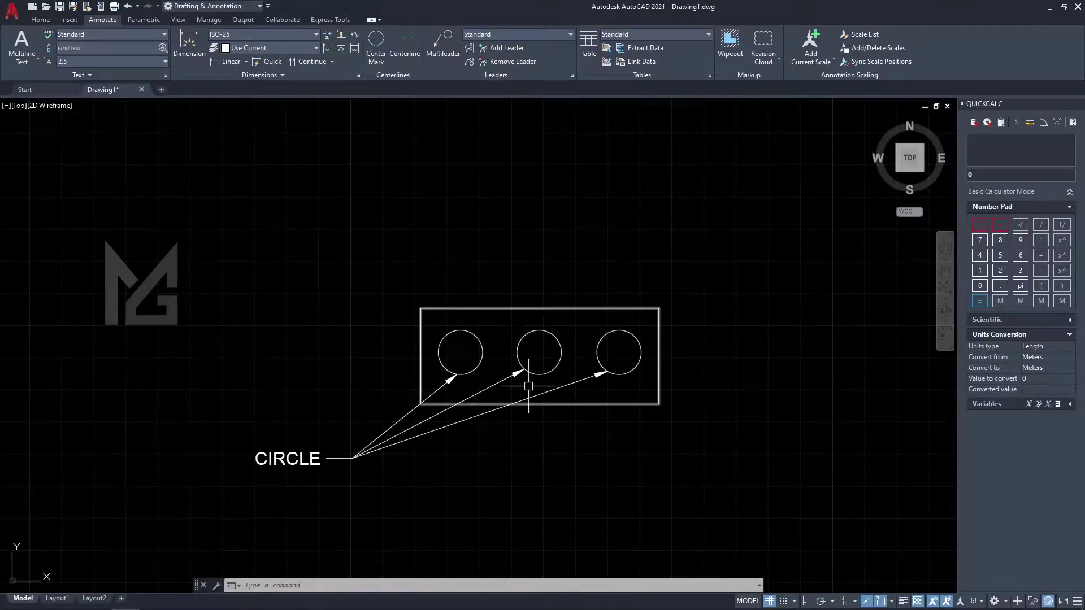
Remove the CIRCLE multileader's two leader lines that point to the middle and third circles.
left_click(428, 433)
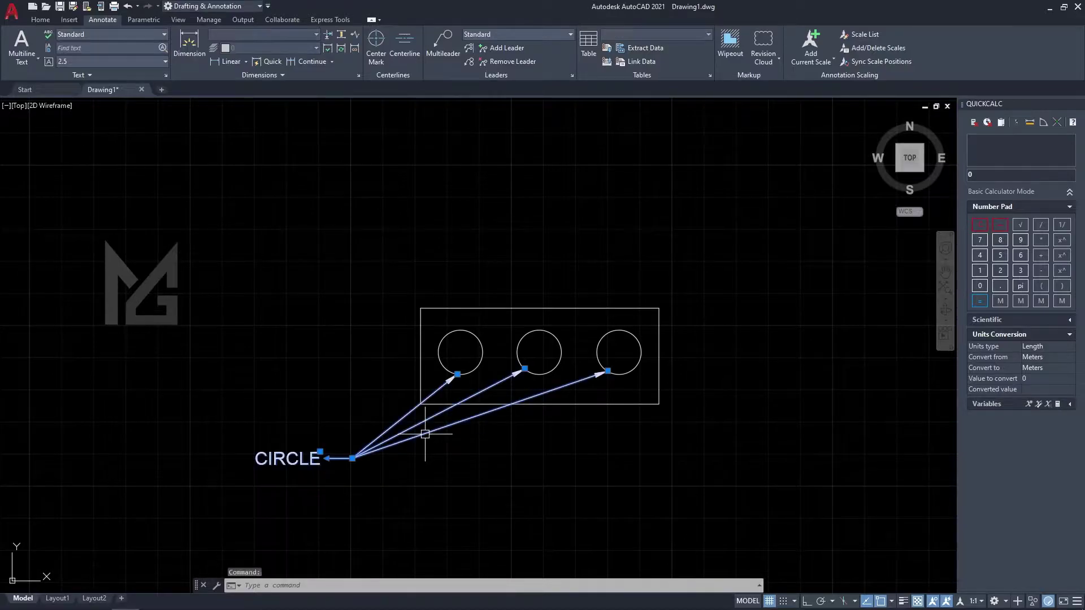
left_click(510, 63)
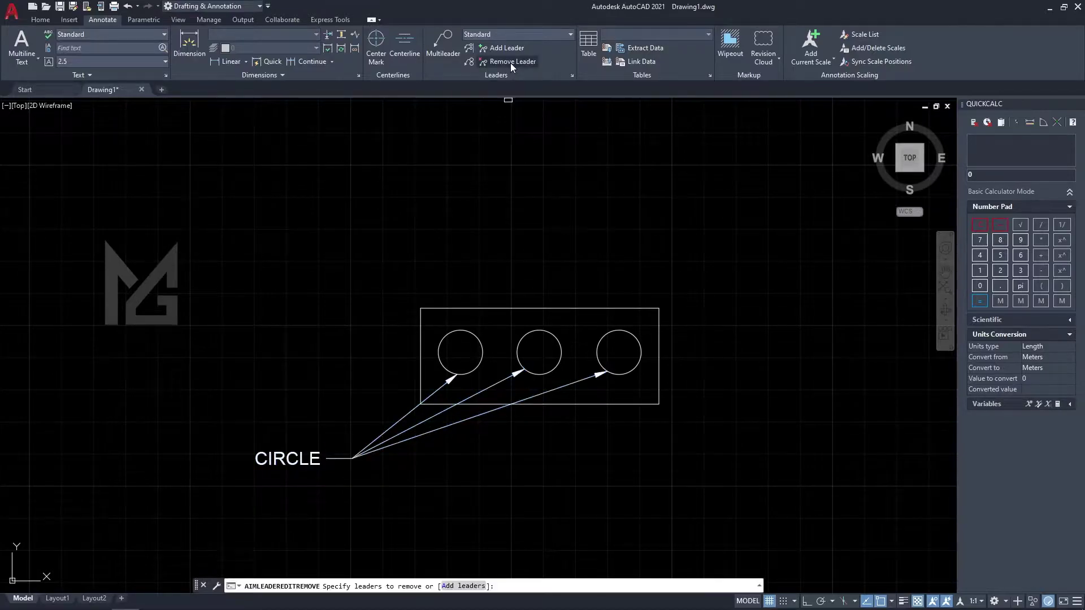
left_click(528, 397)
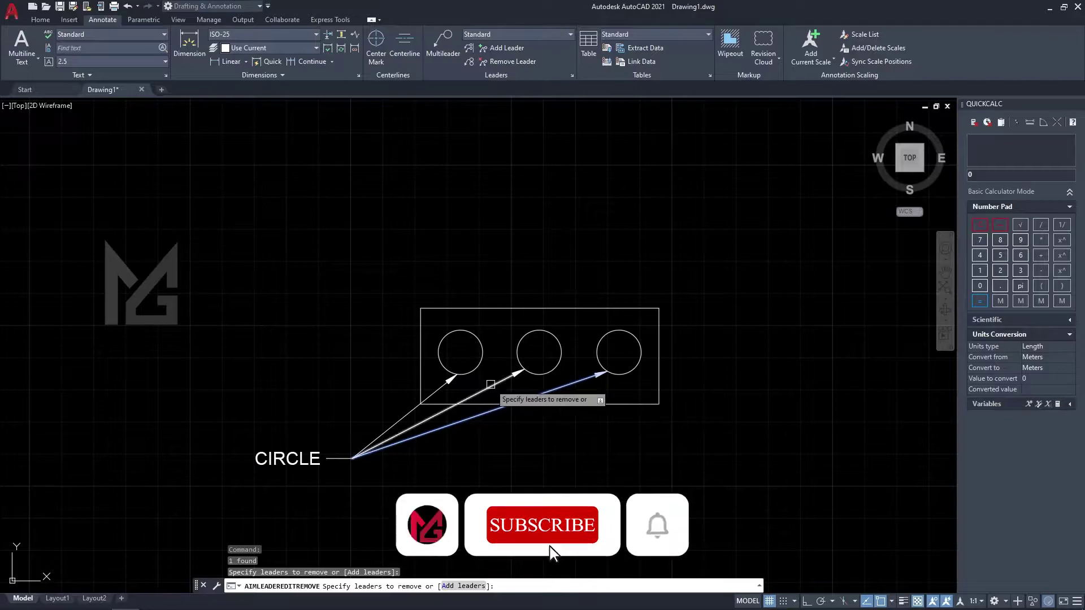
left_click(490, 385)
key("Return")
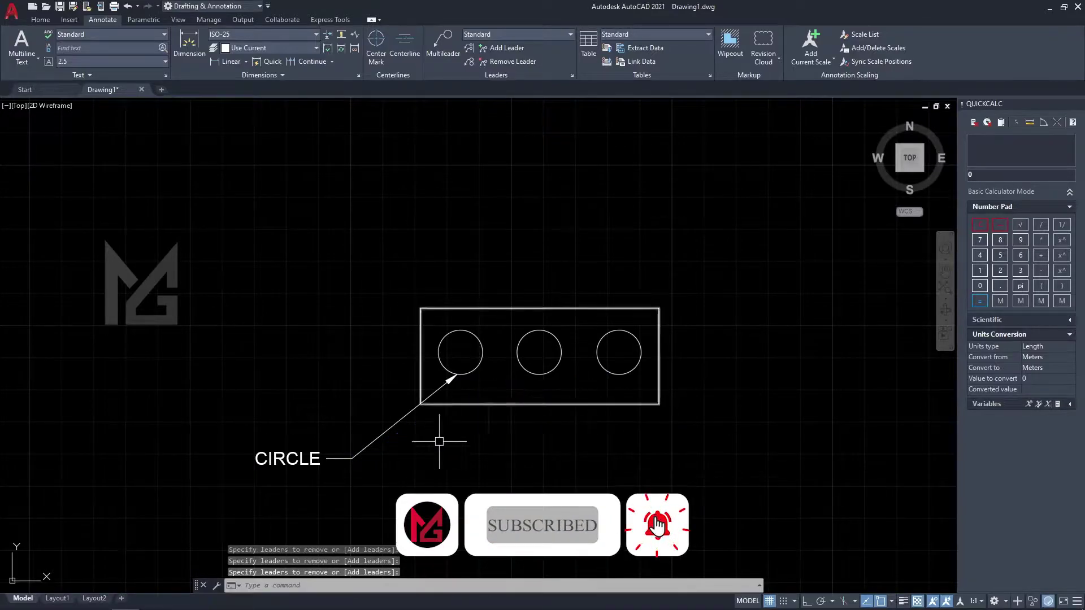
Copy the third circle to a spot outside the rectangle, beyond its lower-right corner.
scroll(492, 436, "down", 2)
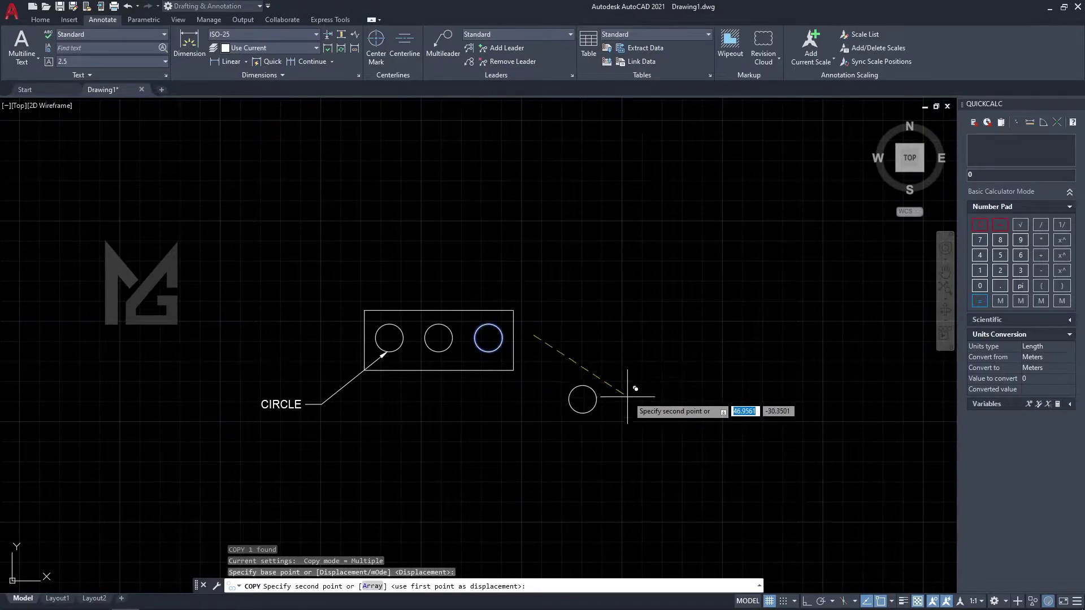
left_click(627, 397)
key("Escape")
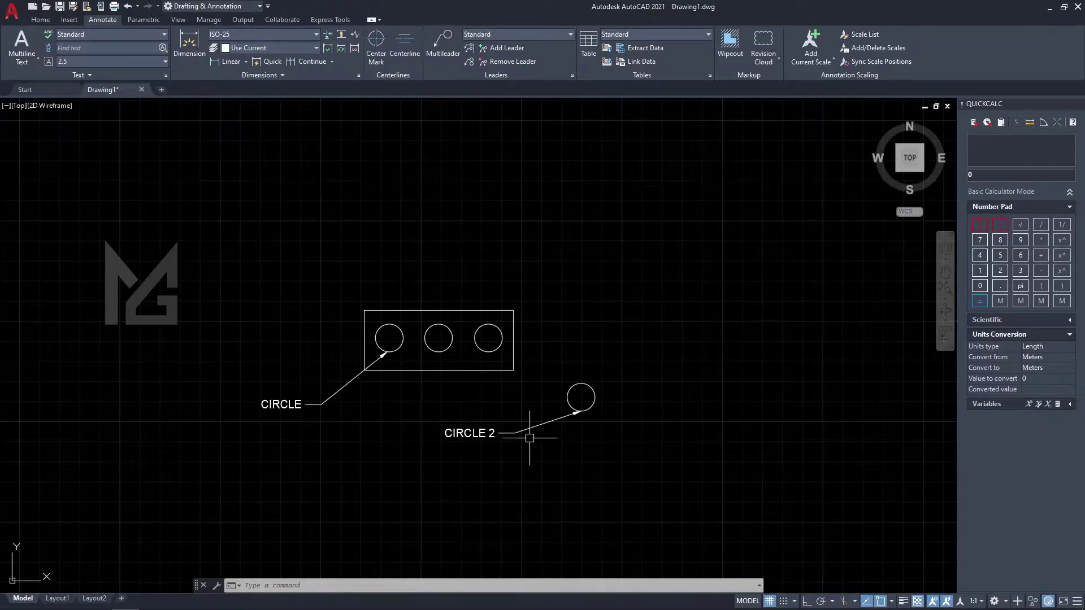
Move the copied circle together with its CIRCLE 2 leader up and to the right, keeping both outside the rectangle.
left_click_drag(650, 474, 556, 352)
type("M")
key("Return")
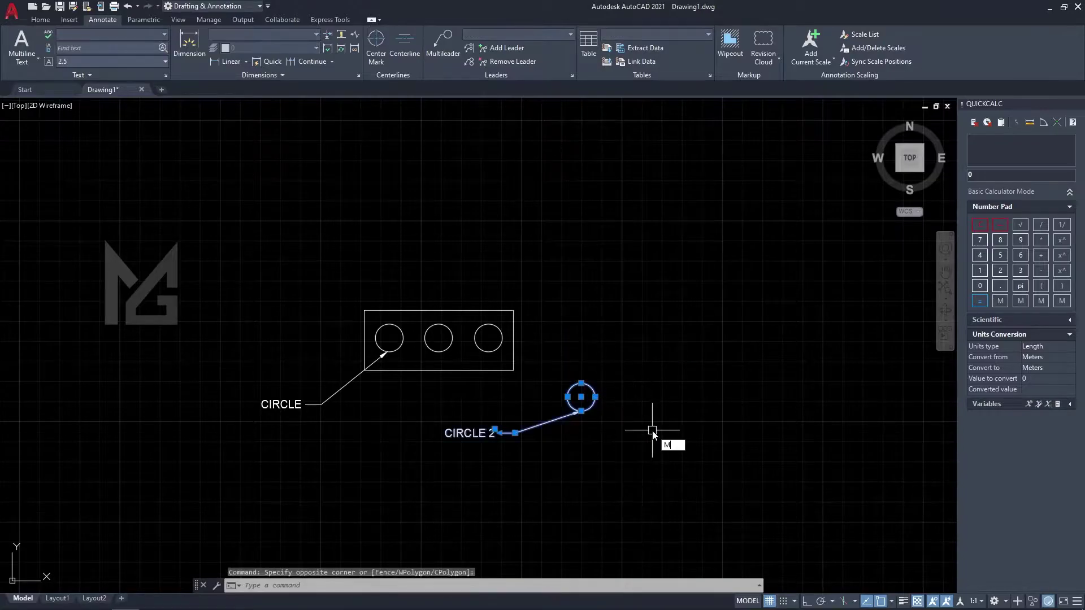
left_click(662, 446)
left_click(699, 399)
Align the CIRCLE 2 multileader with the CIRCLE multileader along a horizontal direction.
left_click(471, 49)
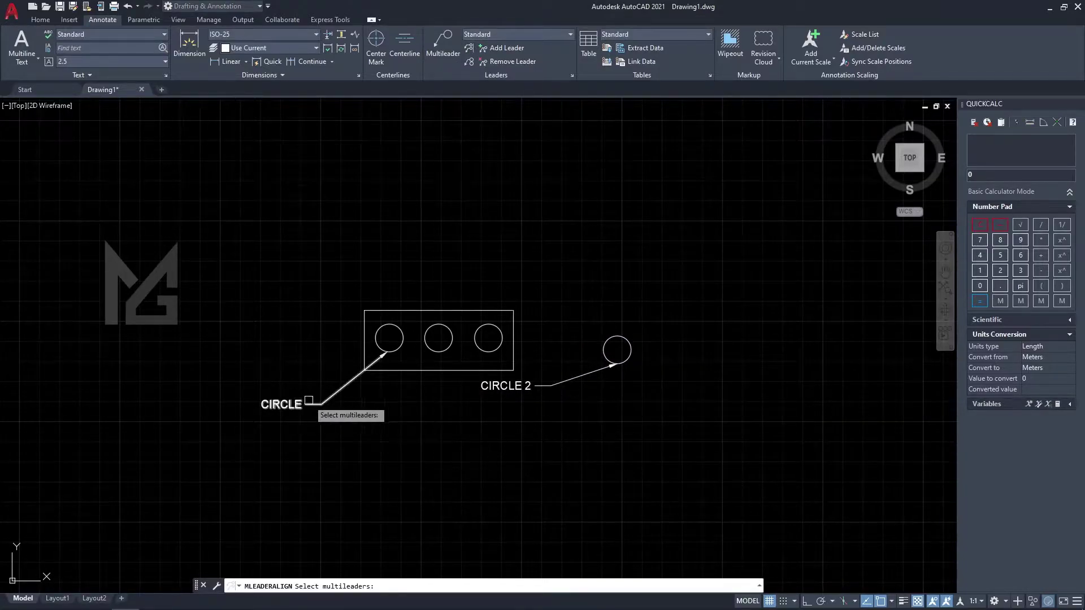
left_click(555, 388)
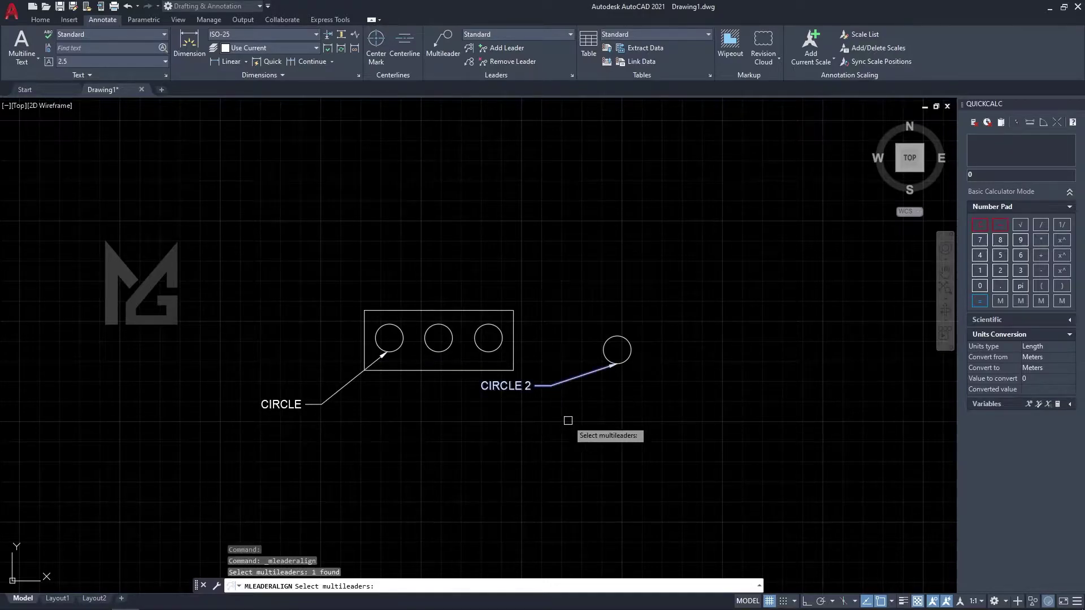
key("Return")
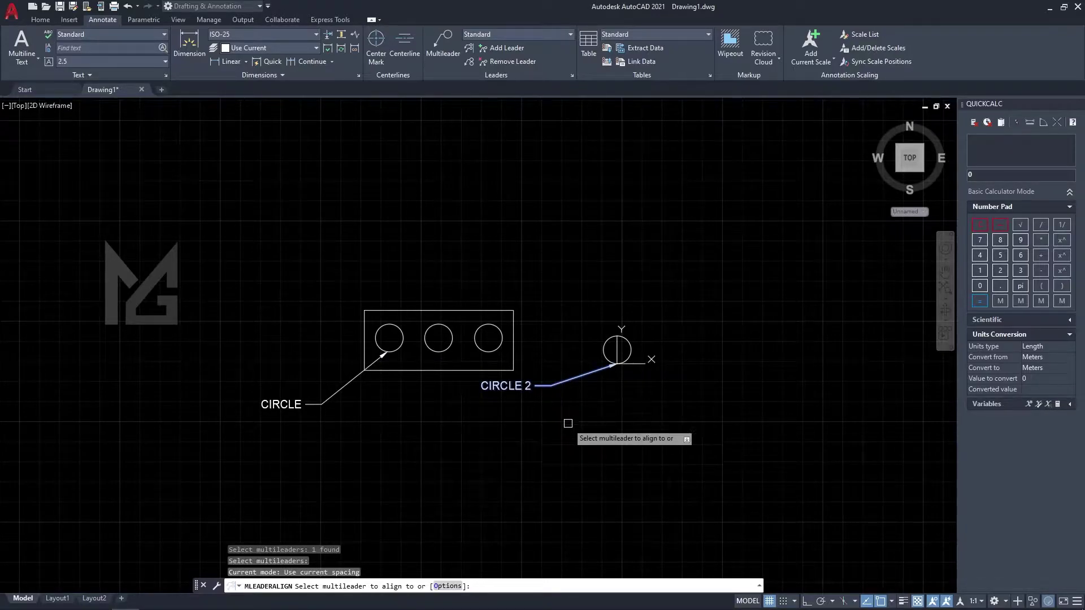
left_click(303, 402)
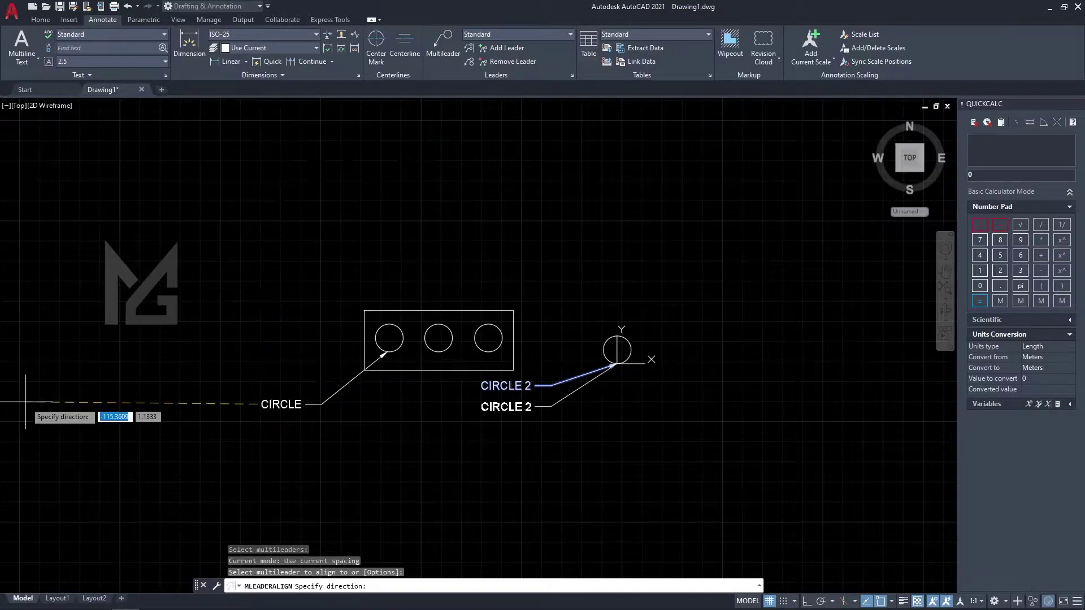
type("0")
key("Return")
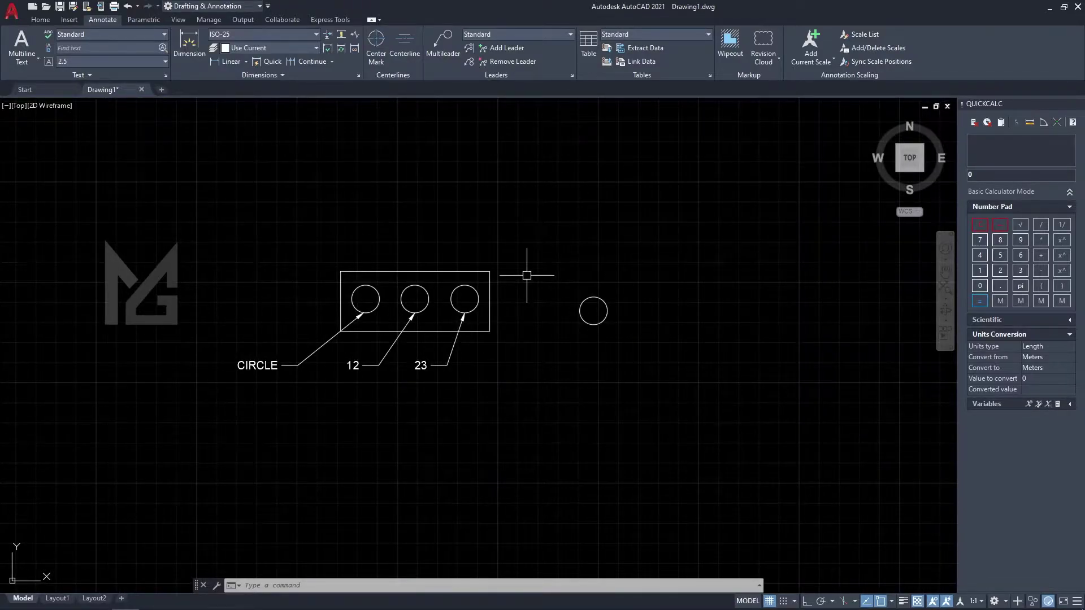
Create a new multileader style named MGD based on Standard and continue to its settings.
left_click(573, 74)
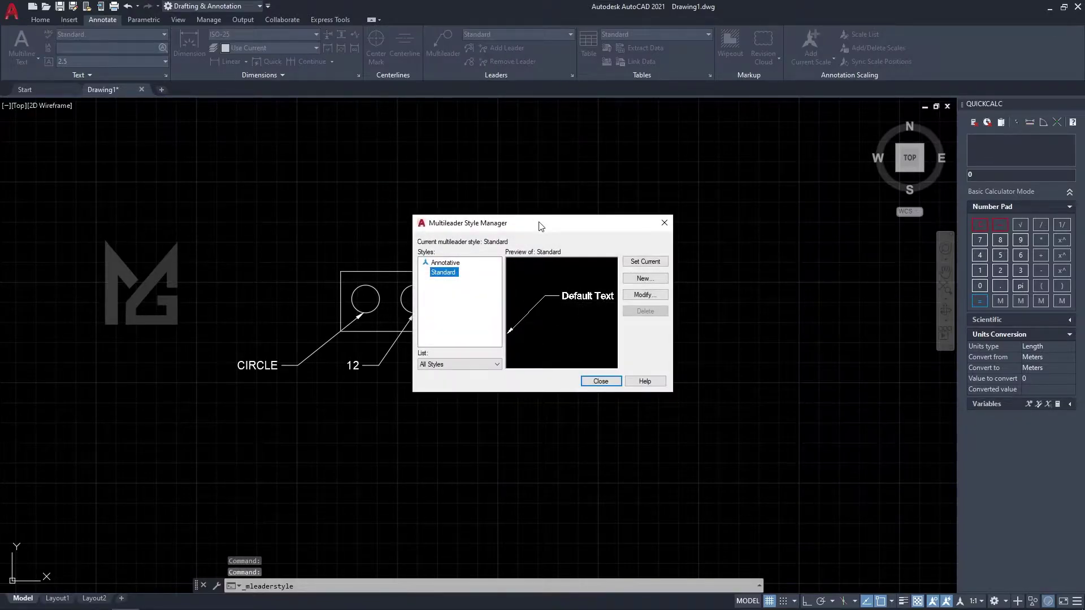
left_click_drag(541, 224, 684, 213)
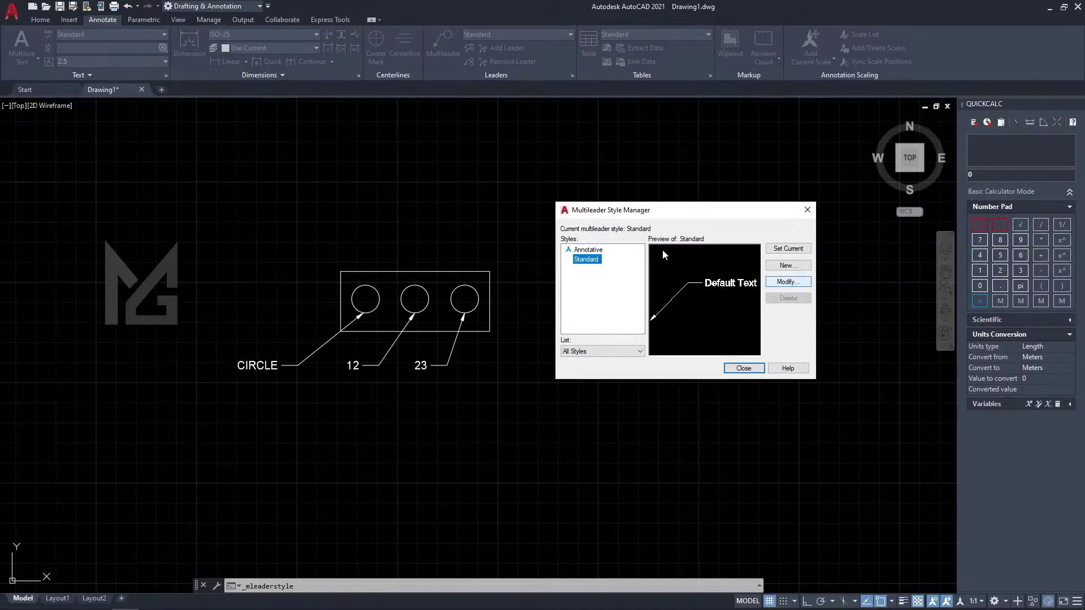
left_click(794, 268)
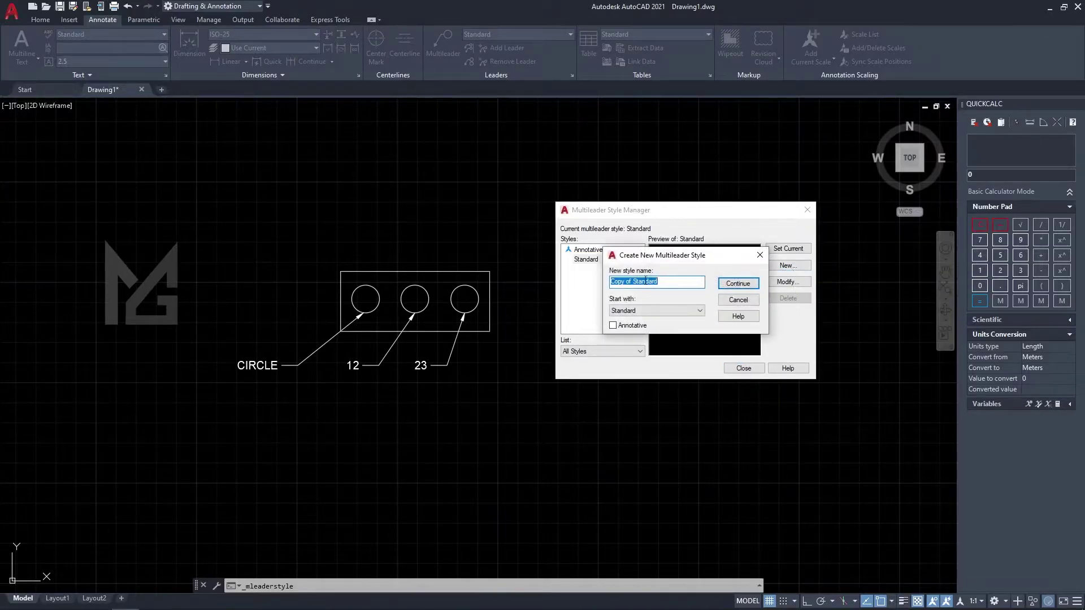
type("MGS")
left_click(737, 283)
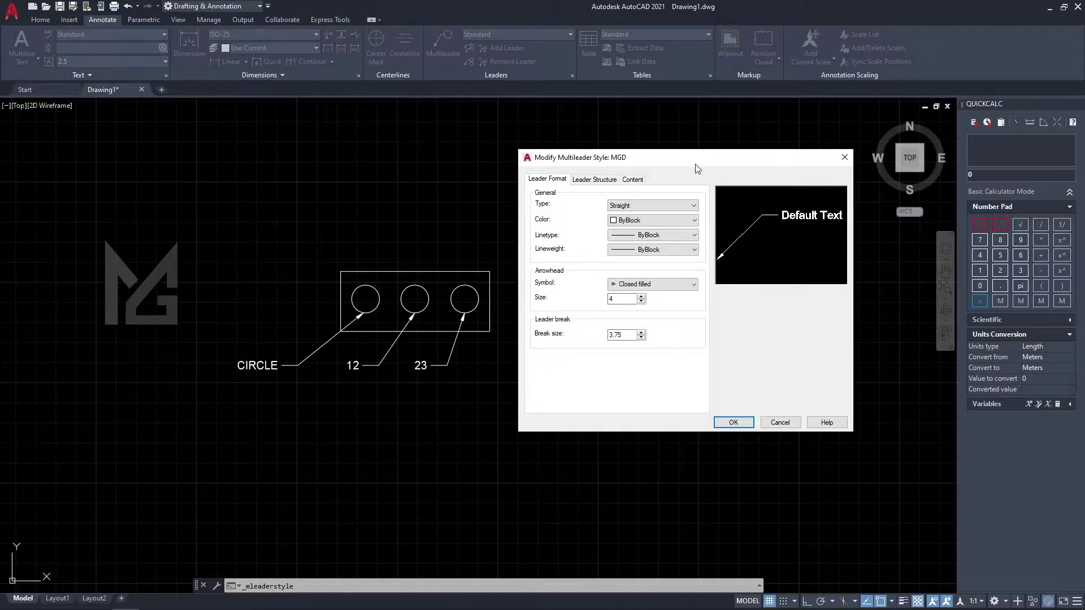
Try the Spline and None leader types for the MGD style, and set the type back to Straight.
left_click_drag(706, 163, 700, 163)
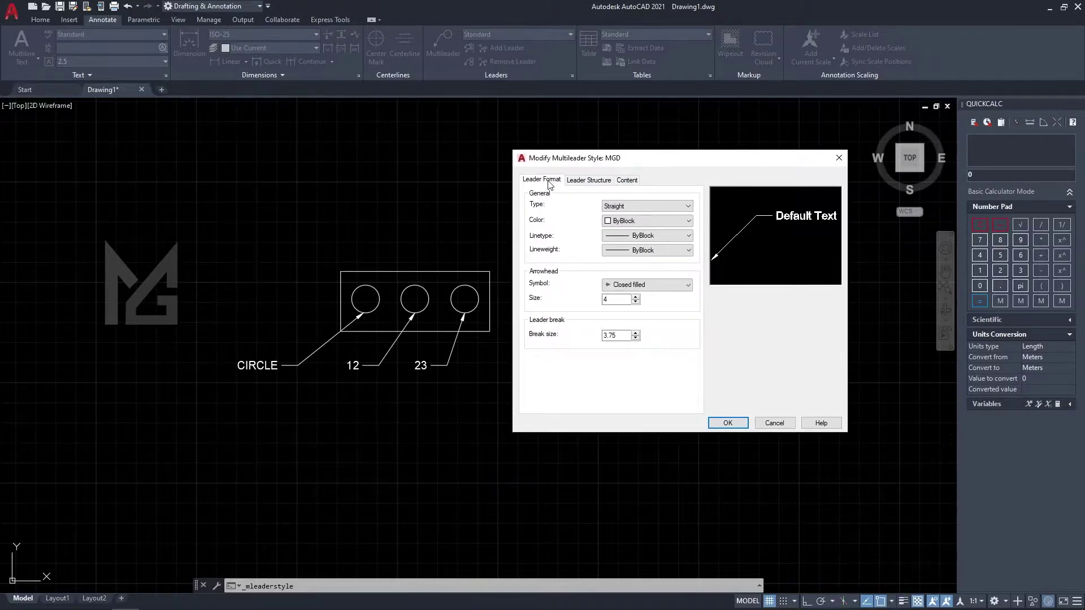
left_click(647, 205)
left_click(650, 219)
left_click(649, 206)
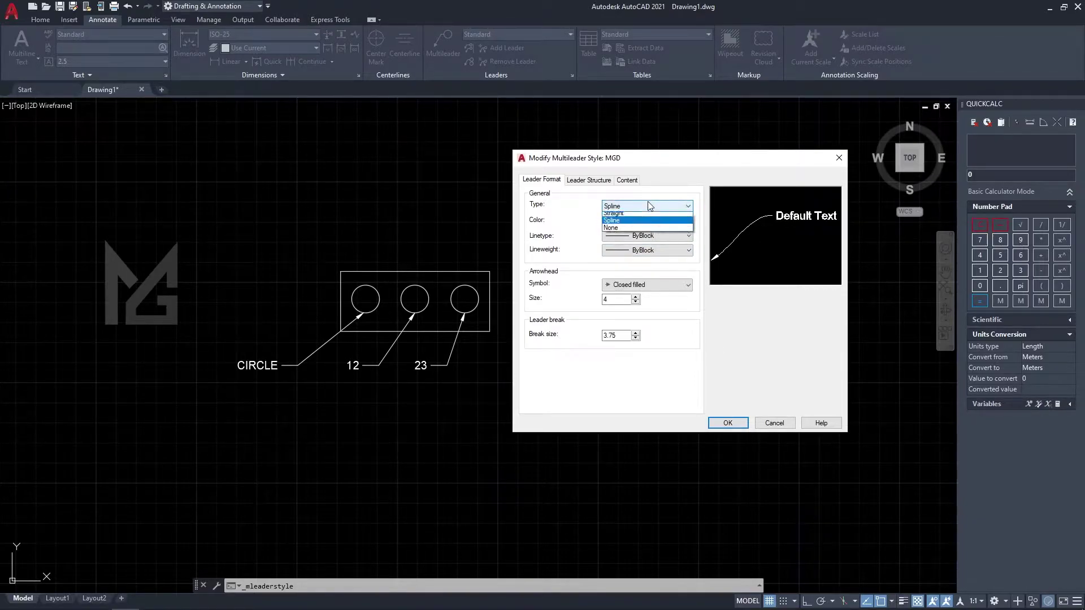
left_click(648, 229)
left_click(679, 205)
left_click(649, 217)
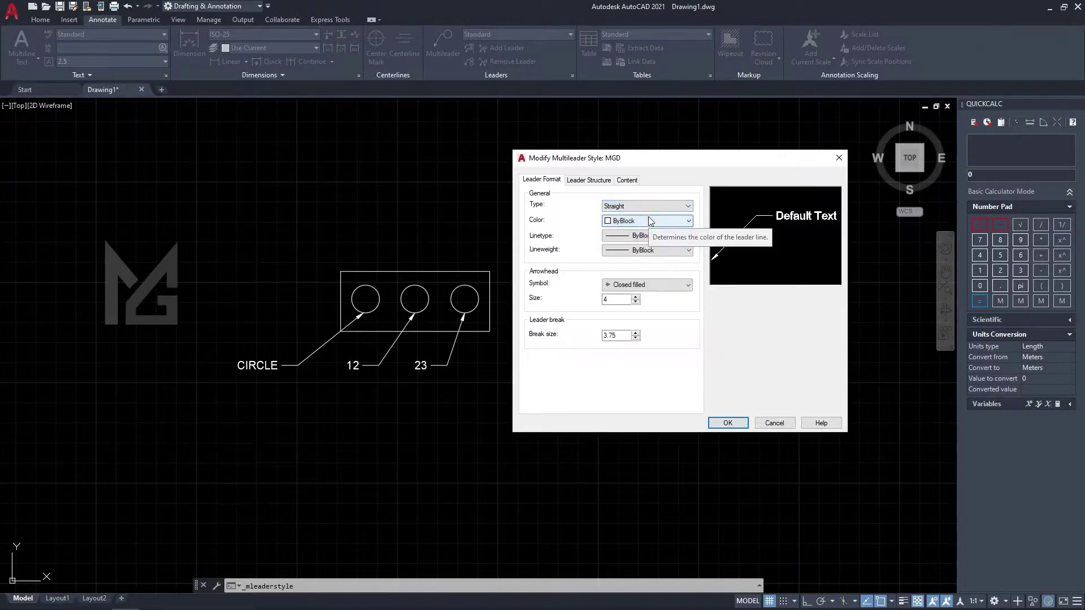
Set the MGD style's leader color to Red and its linetype to ByBlock.
left_click(648, 220)
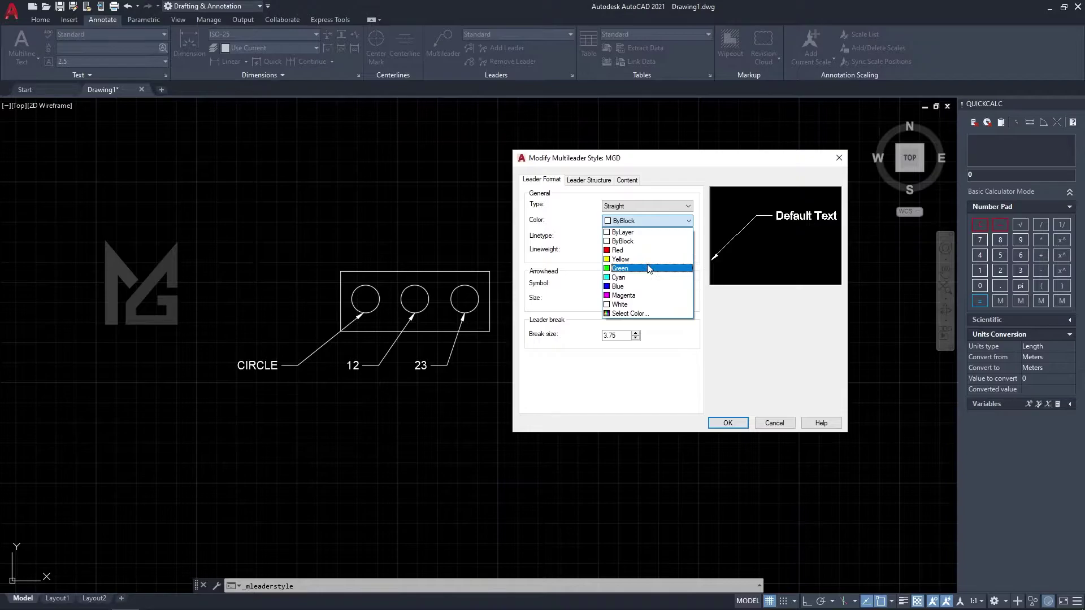
left_click(684, 250)
left_click(655, 235)
left_click(638, 245)
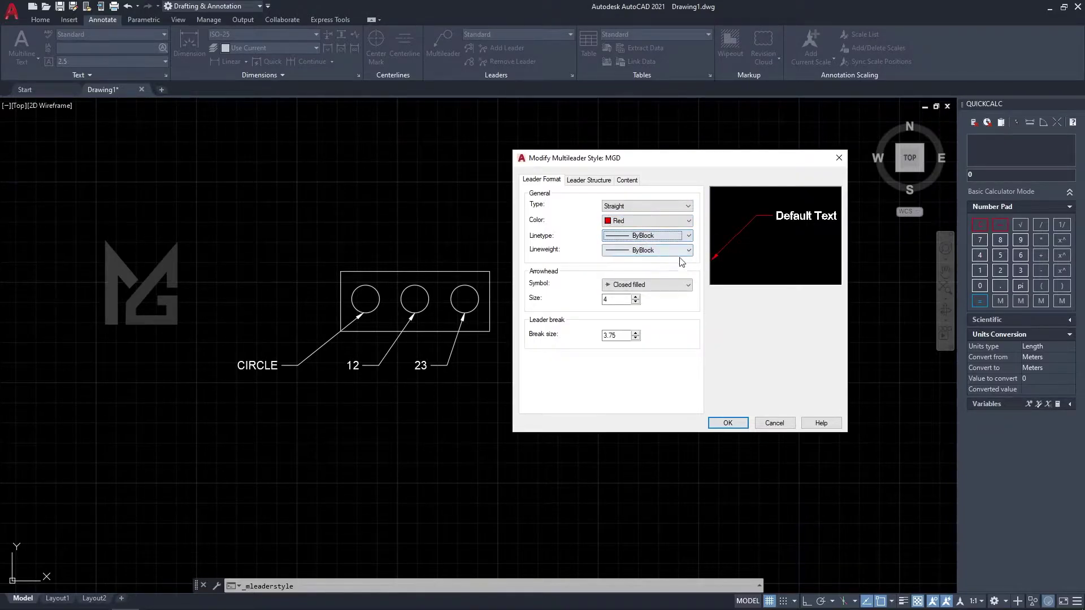
Set the MGD style's arrowhead symbol to Right angle with a size of 8.
left_click(683, 287)
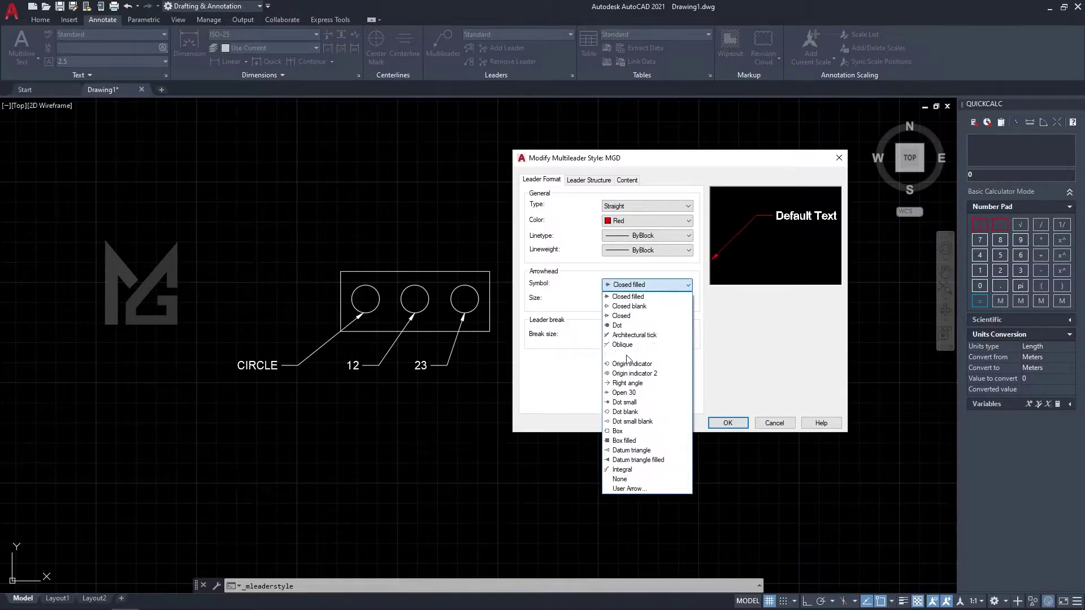
left_click(655, 384)
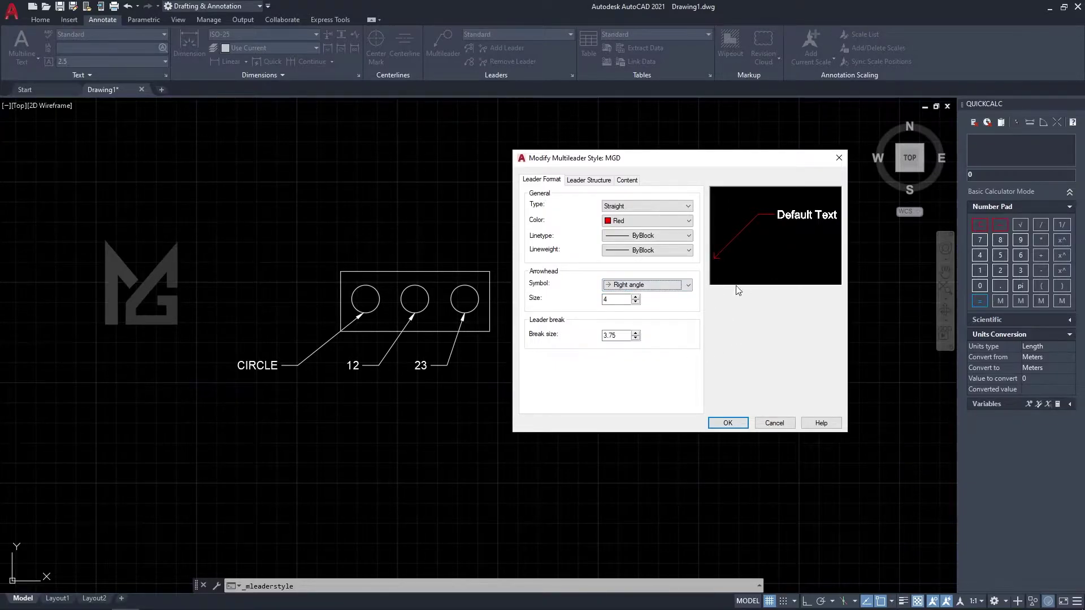
double_click(614, 297)
type("8")
key("Tab")
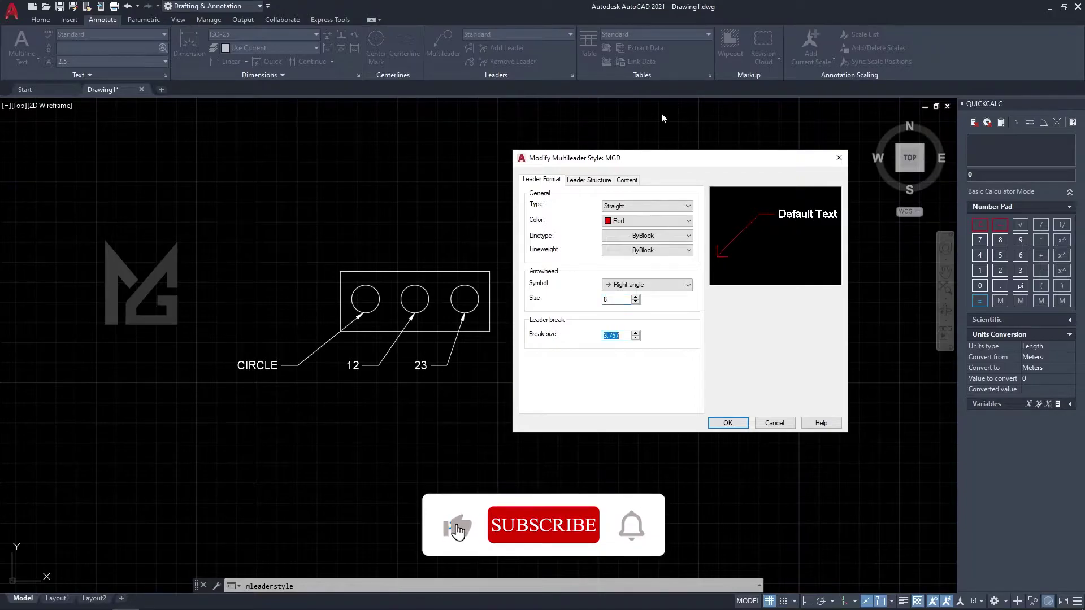
Constrain the MGD style's first segment angle to 30, enable its second segment angle constraint, and save the style.
left_click(587, 181)
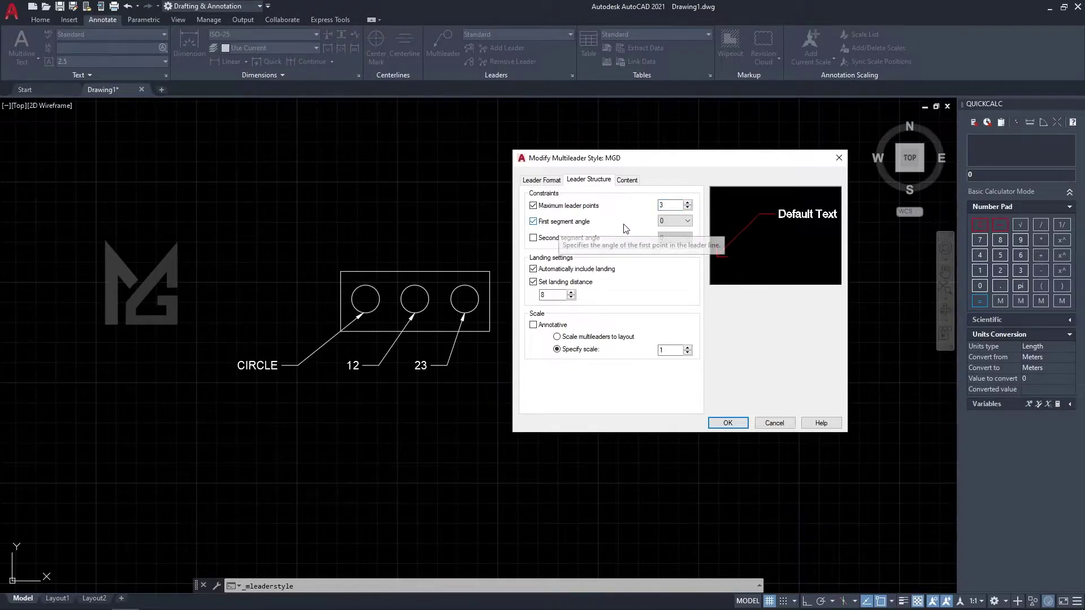
left_click(681, 221)
left_click(685, 246)
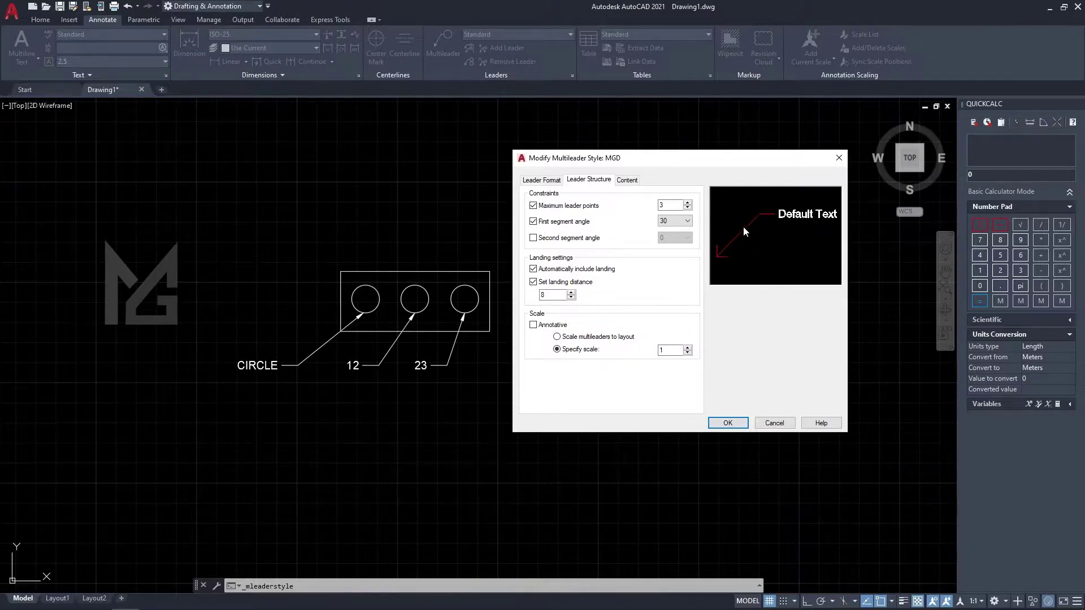
left_click(578, 238)
left_click(680, 239)
left_click(678, 272)
left_click(739, 425)
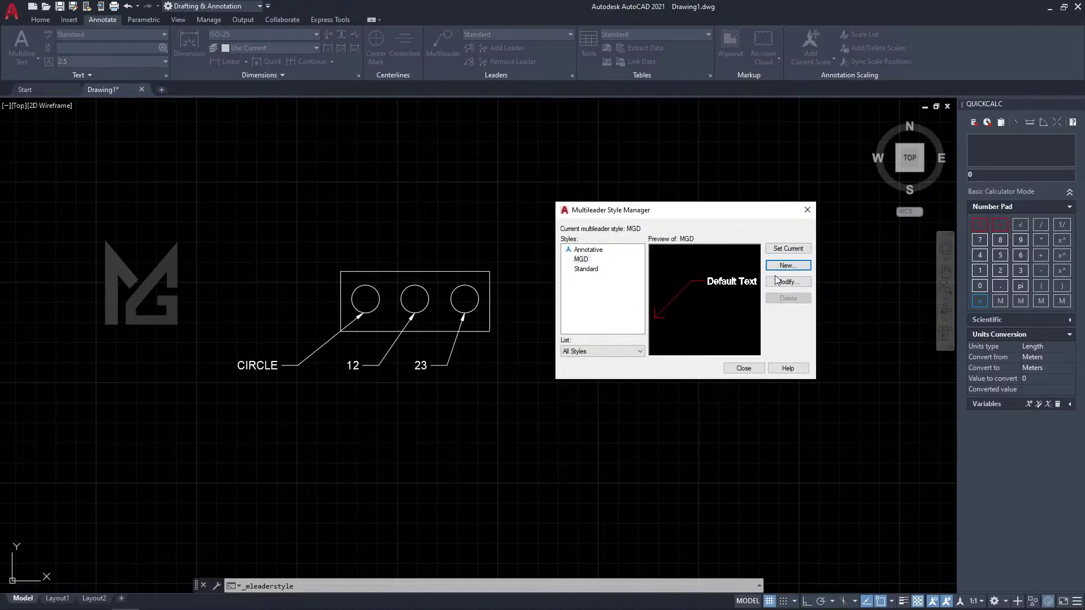
left_click(743, 367)
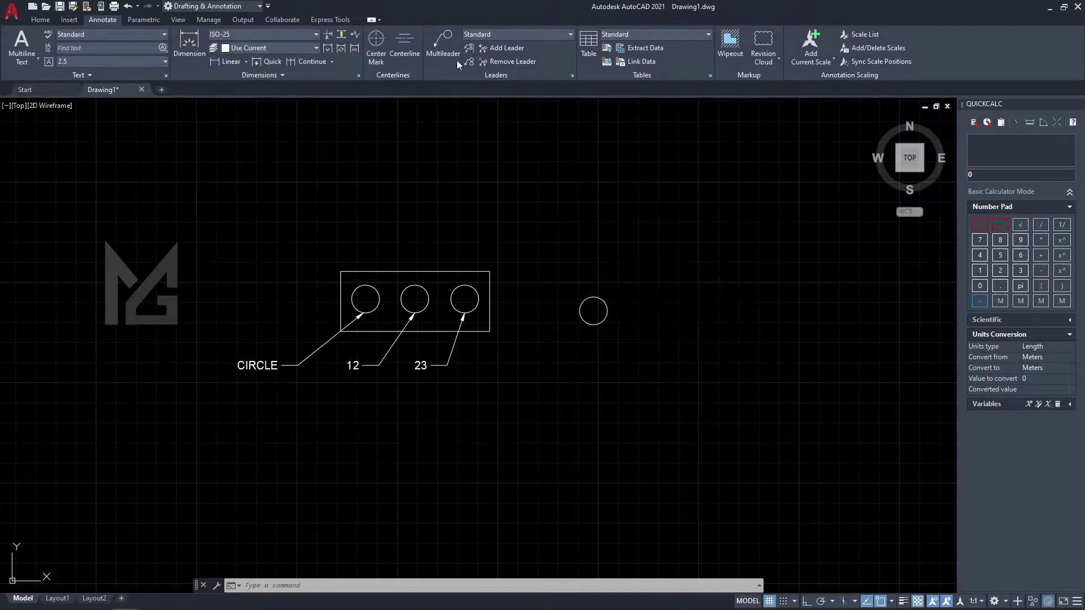
Place a multileader without text, with its arrowhead on the rectangle's lower-right corner and its landing below the 23 label.
left_click(437, 43)
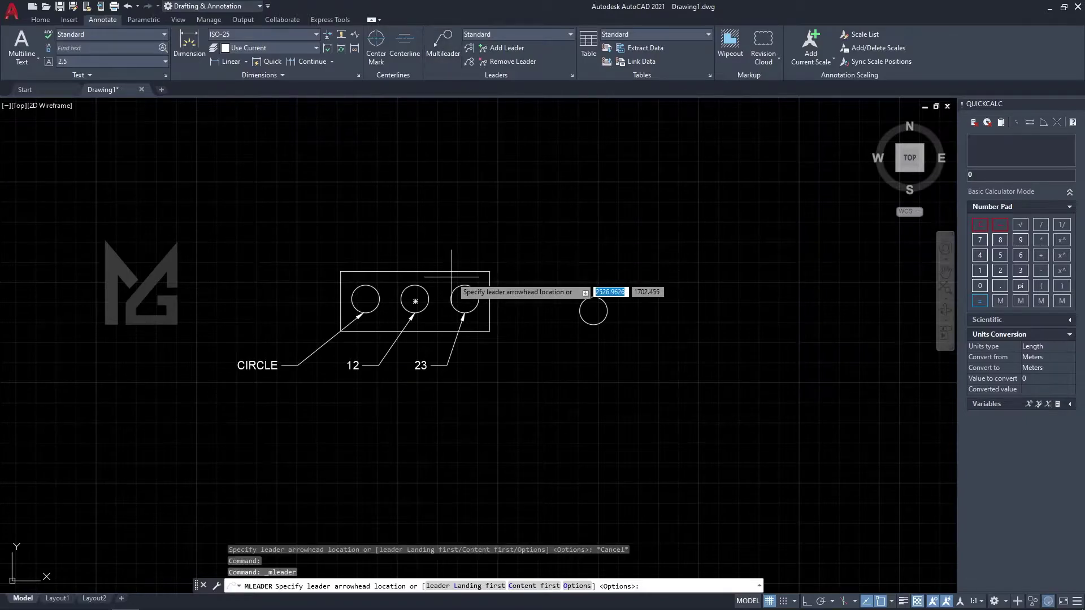
left_click(489, 332)
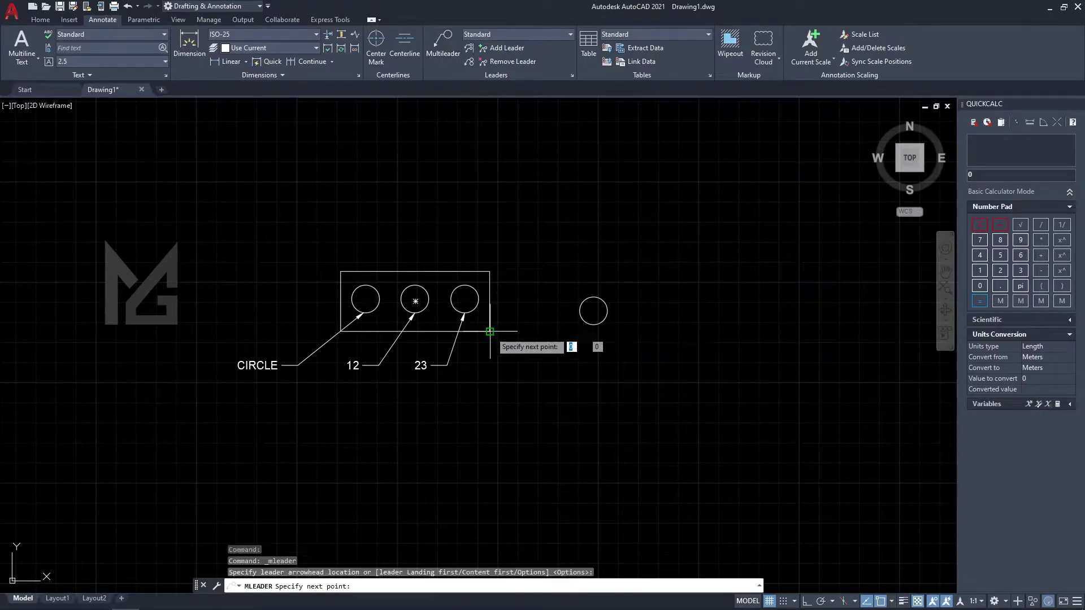
scroll(462, 380, "up", 4)
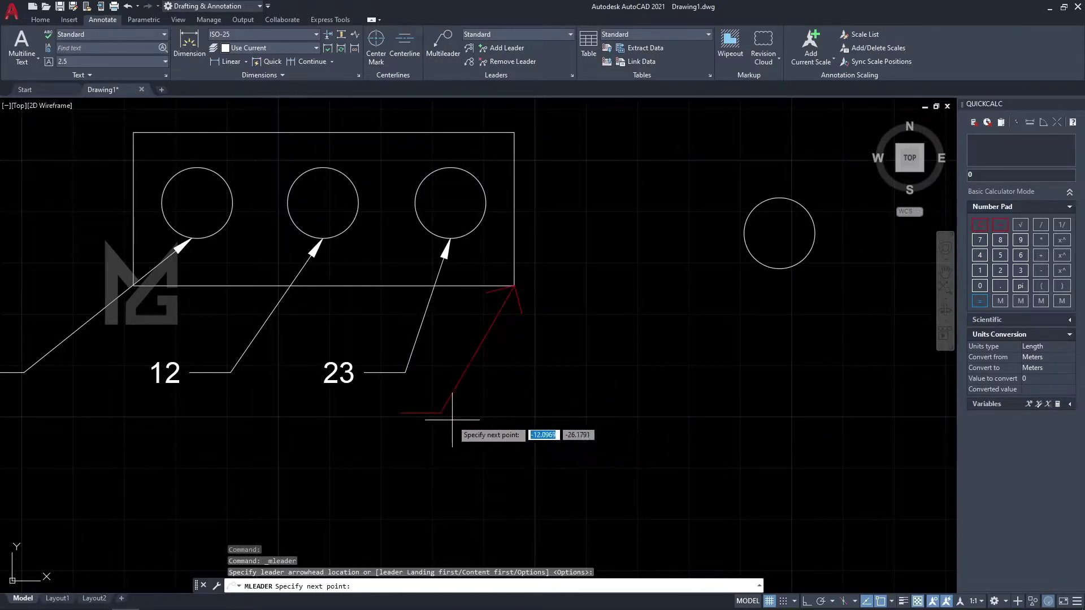
left_click(438, 418)
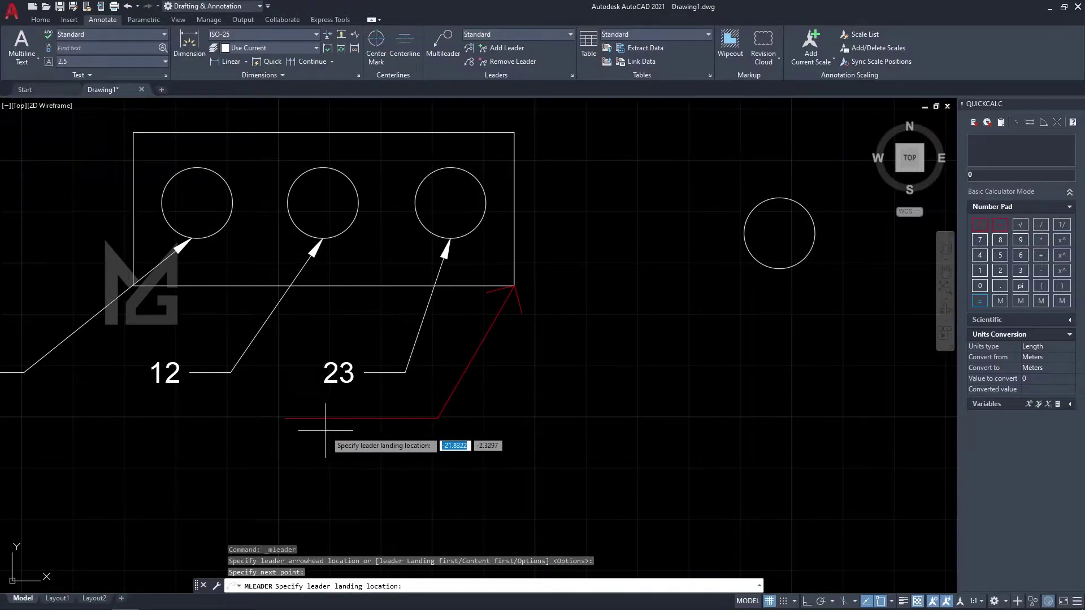
left_click(321, 431)
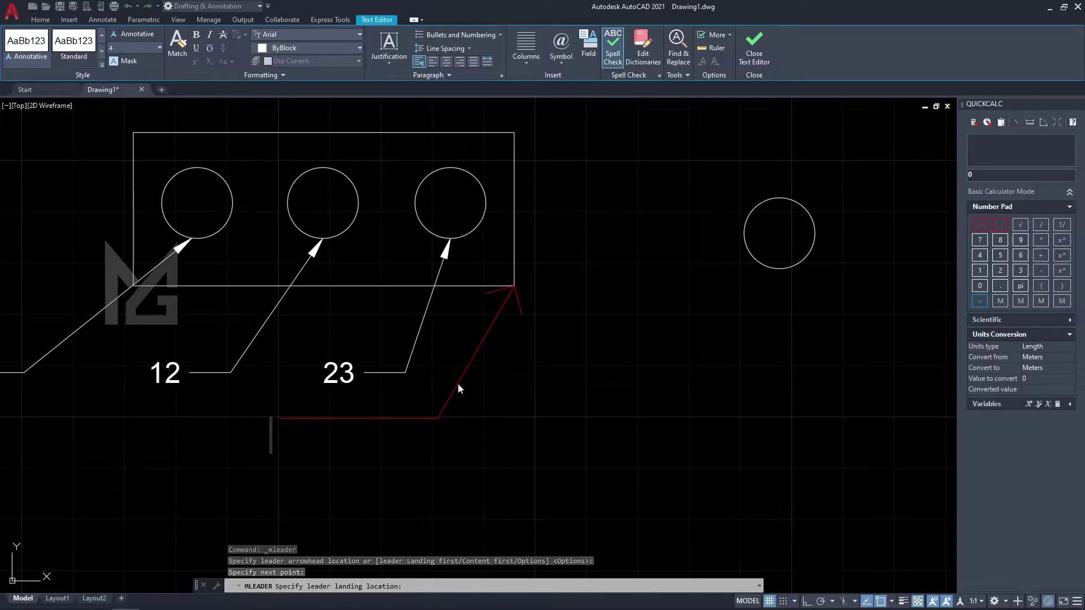
left_click(512, 431)
Delete the red multileader attached to the rectangle's lower-right corner.
left_click(501, 412)
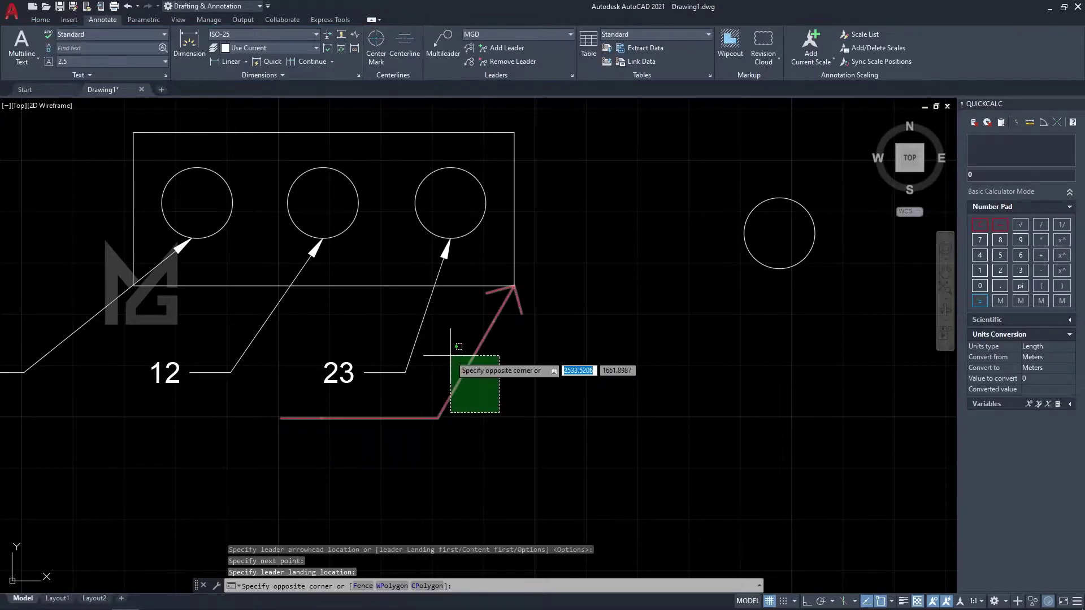
left_click(448, 358)
key("Delete")
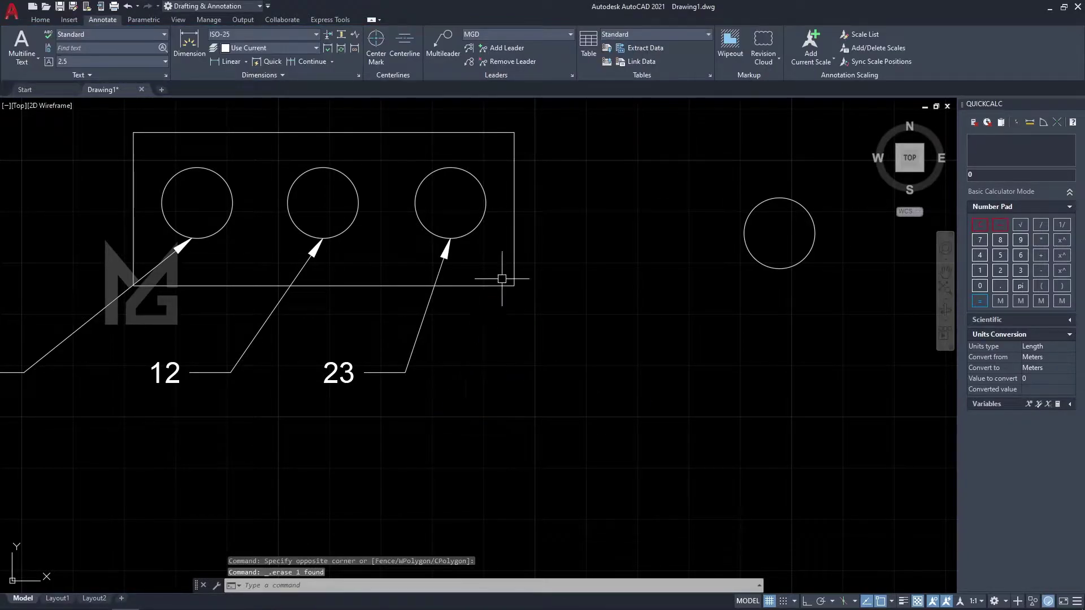
Review the content settings of the MGD multileader style, including its text options and leader connection.
left_click(571, 75)
left_click(781, 283)
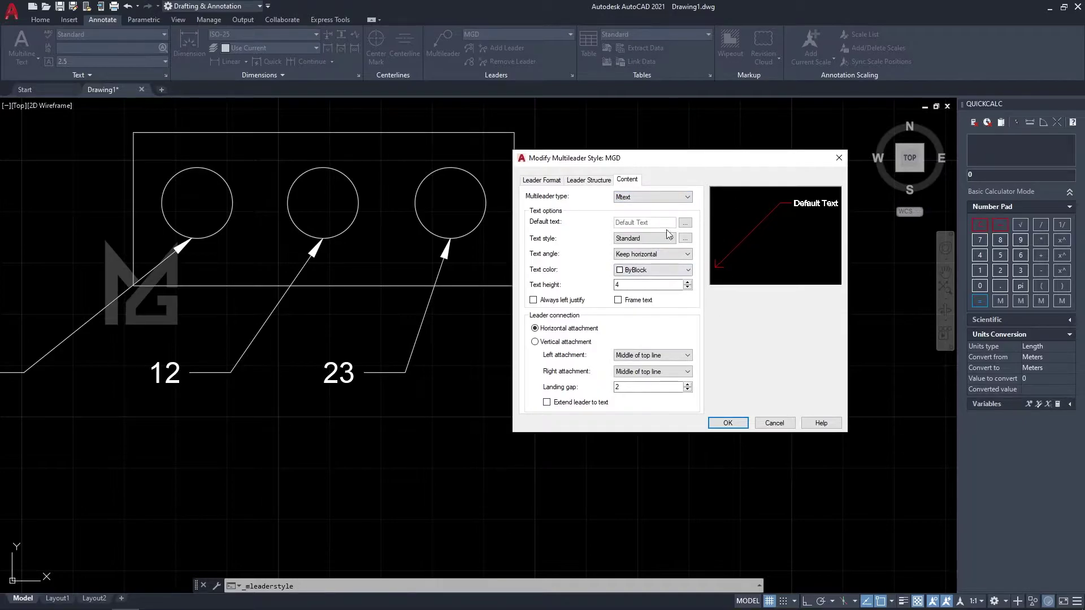
left_click(735, 423)
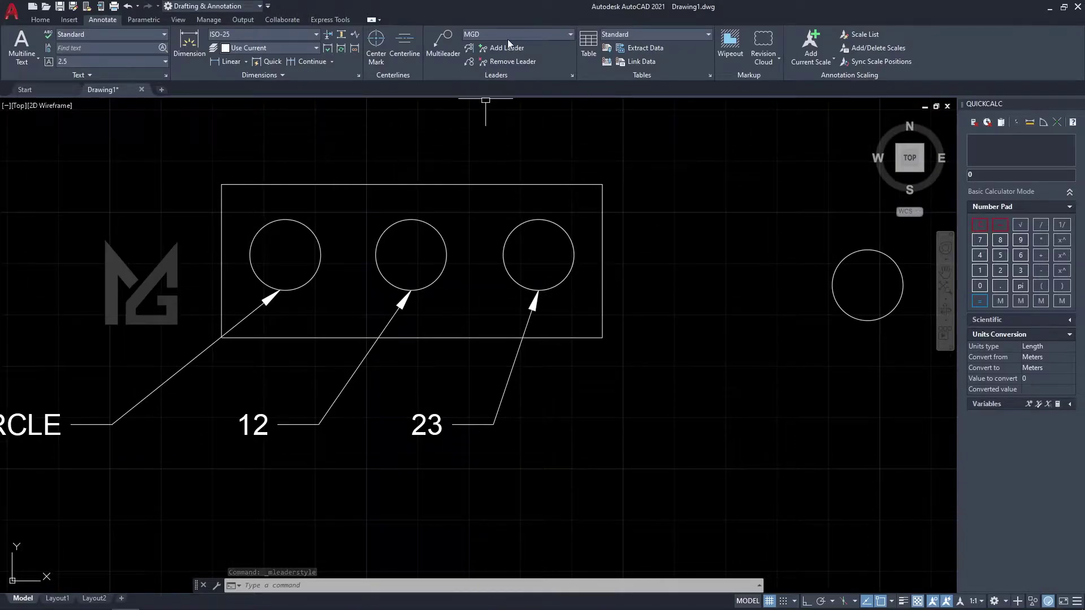
Switch the current multileader style to Standard and back to MGD.
left_click(541, 36)
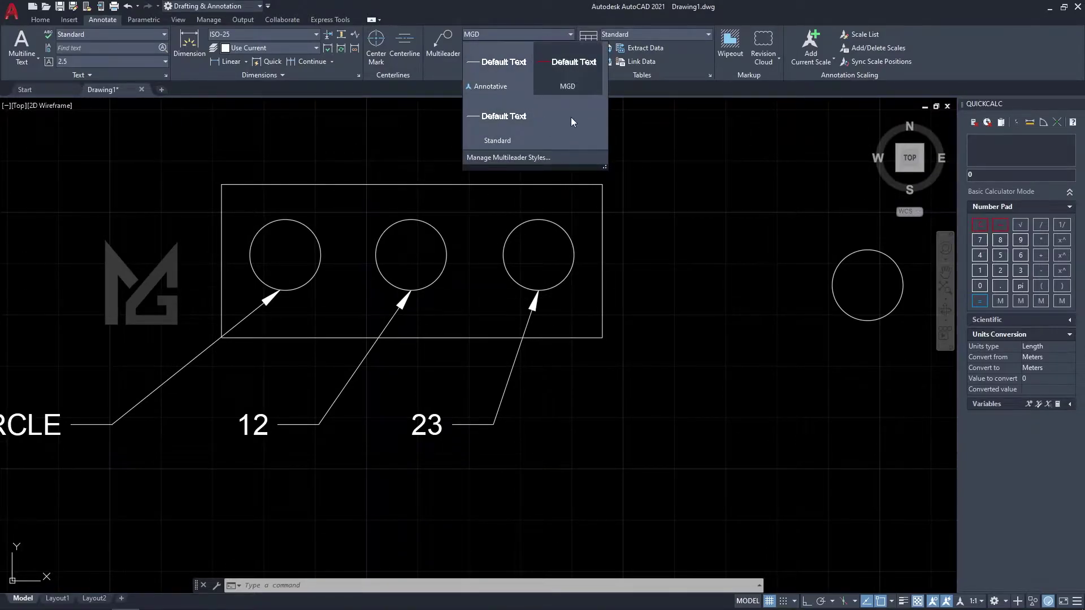
left_click(507, 36)
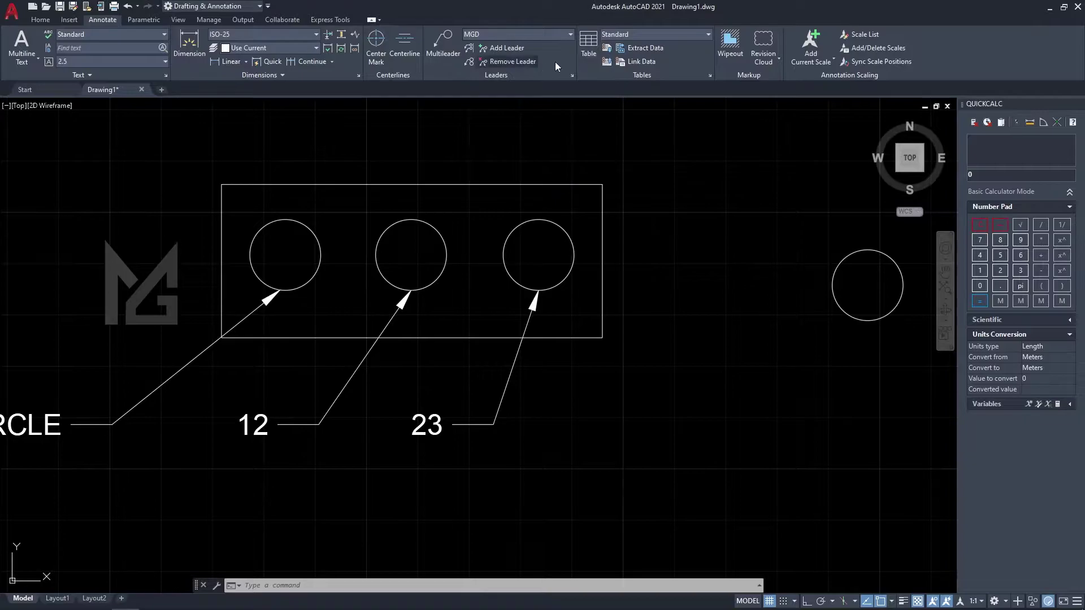
left_click(557, 37)
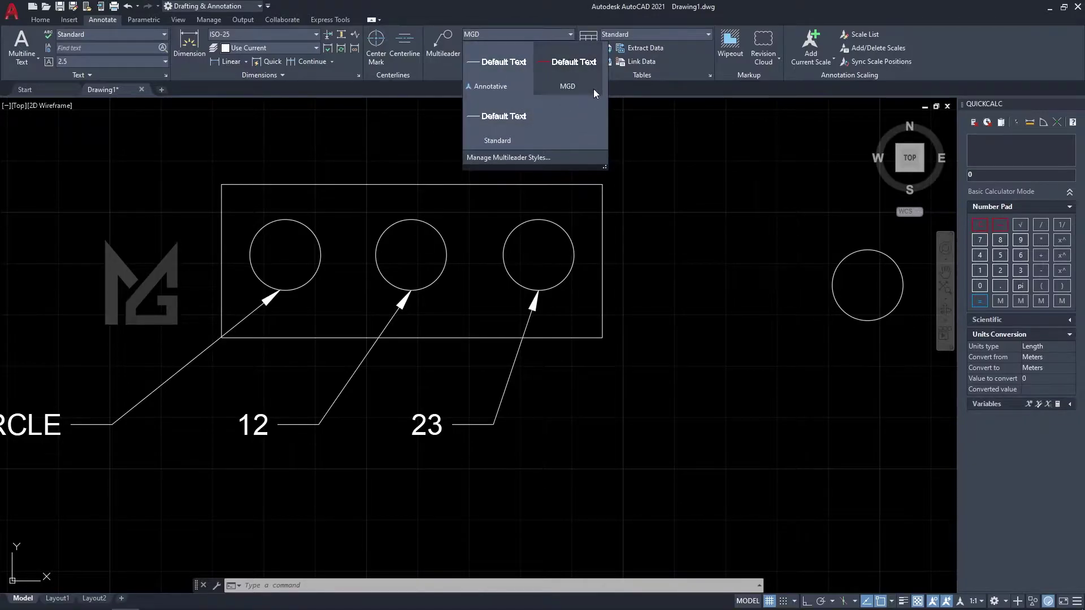
left_click(503, 127)
left_click(531, 36)
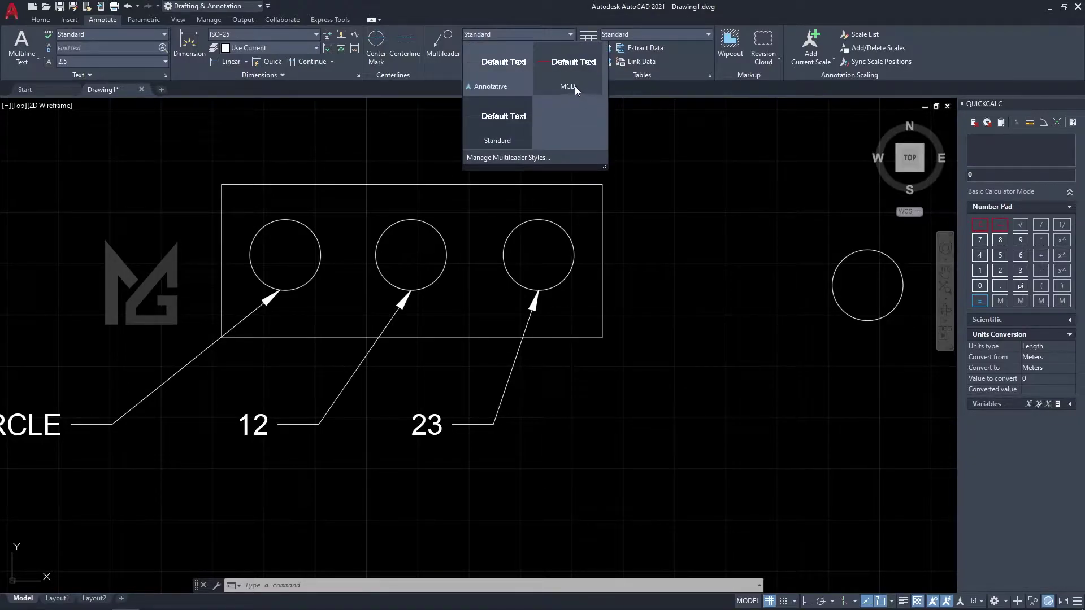
left_click(571, 79)
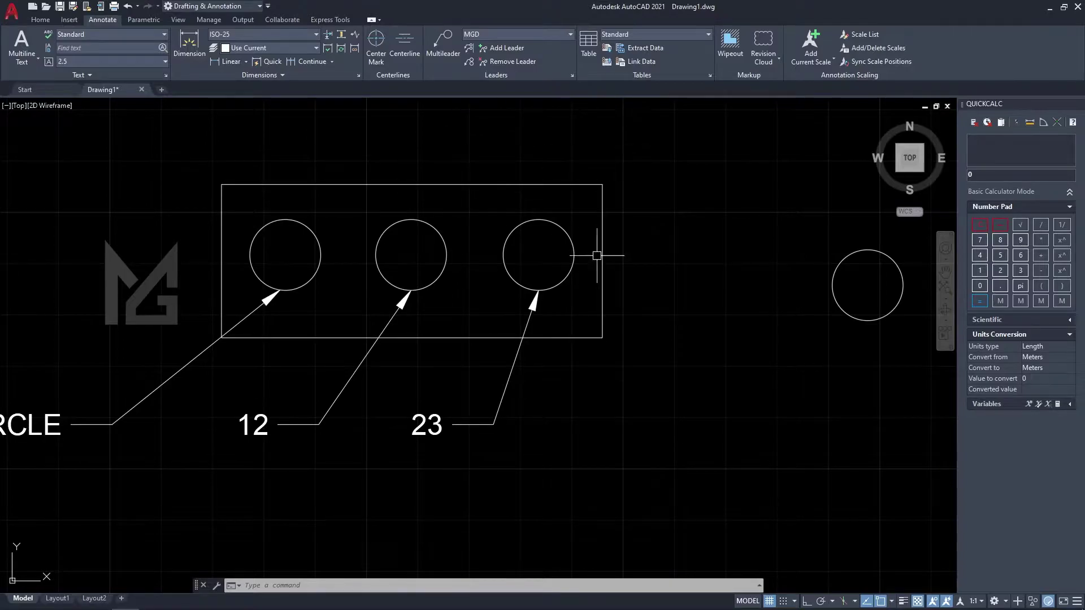
Start inserting a table and create a new table style named MGD based on Standard, continuing to its settings.
mouse_move(758, 243)
middle_mouse_down()
mouse_move(704, 252)
mouse_move(714, 273)
mouse_move(658, 114)
middle_mouse_up()
scroll(712, 271, "down", 2)
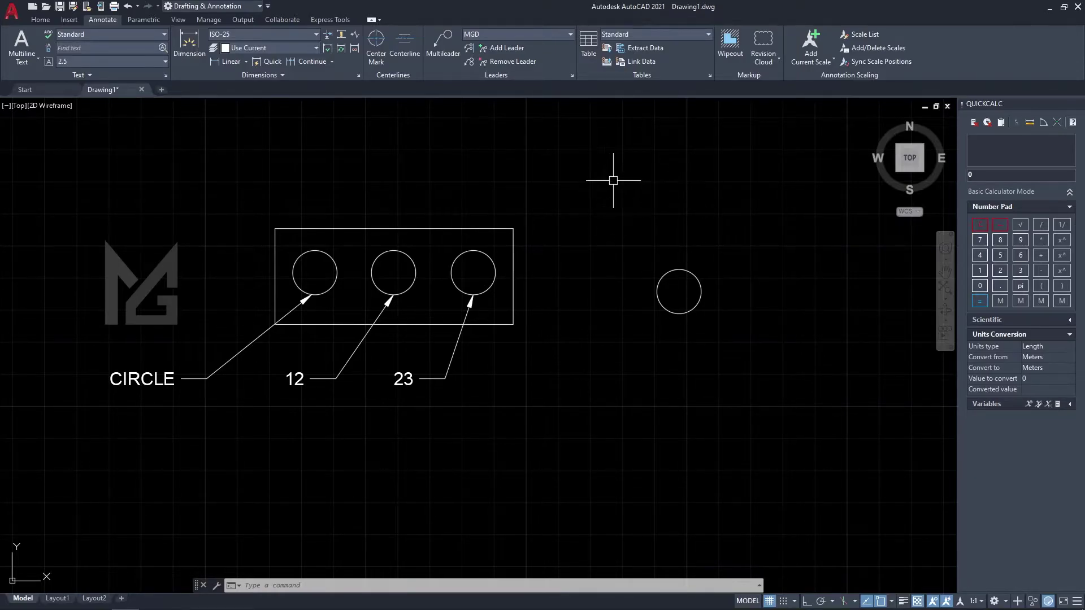
left_click(589, 48)
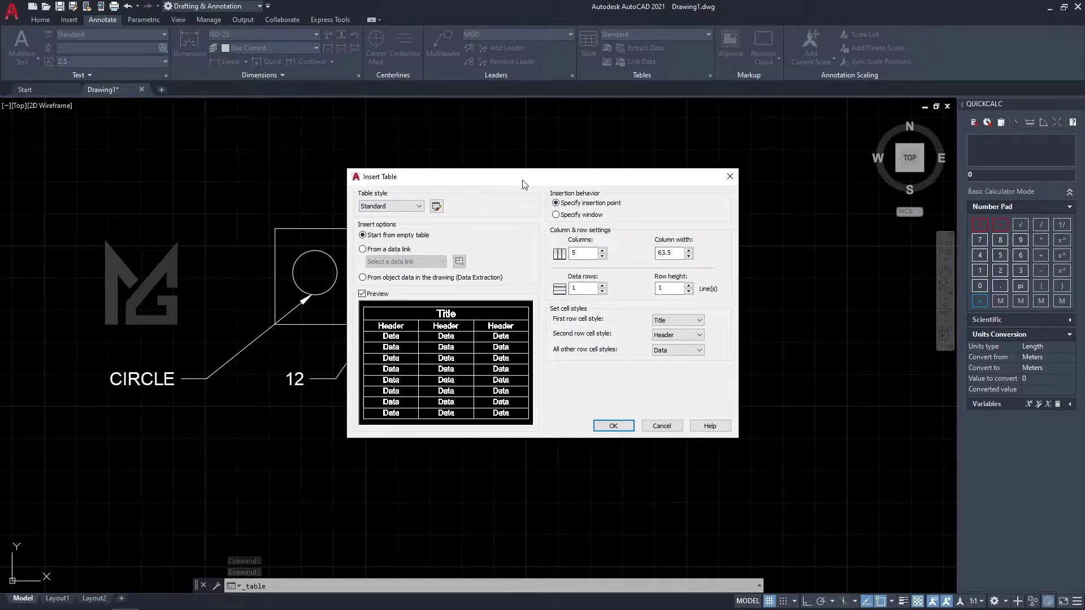
left_click(436, 207)
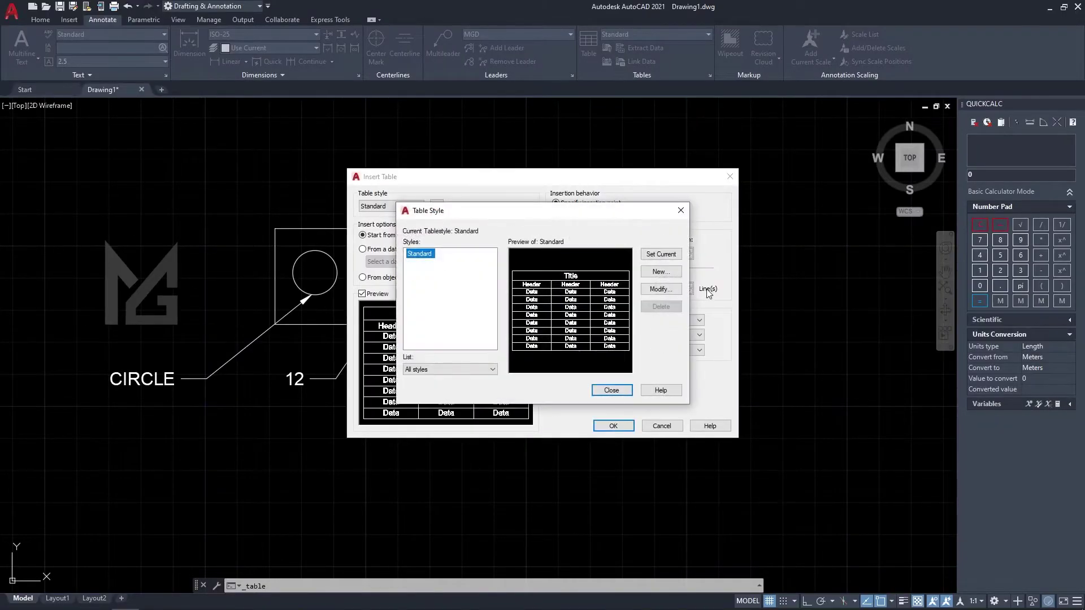
left_click(674, 288)
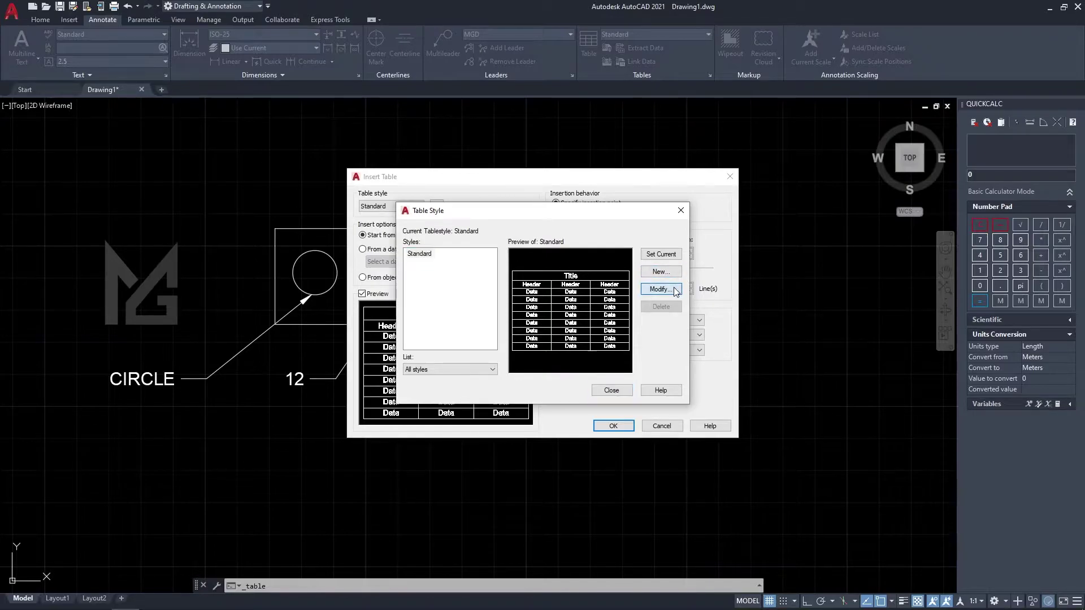
key("Escape")
left_click(661, 273)
type("MGD")
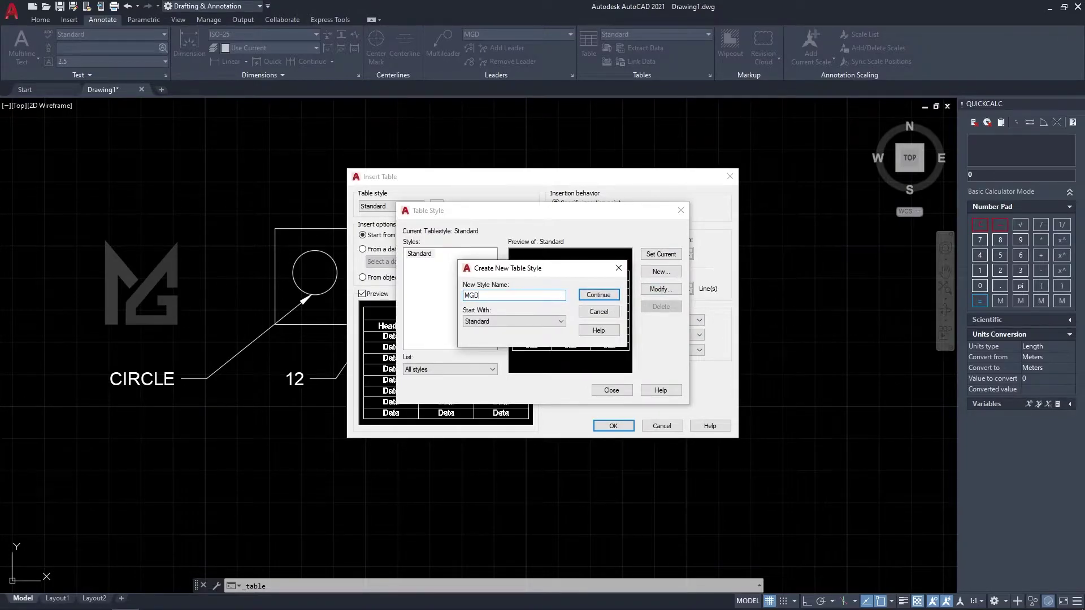
left_click(598, 295)
left_click_drag(633, 246, 597, 201)
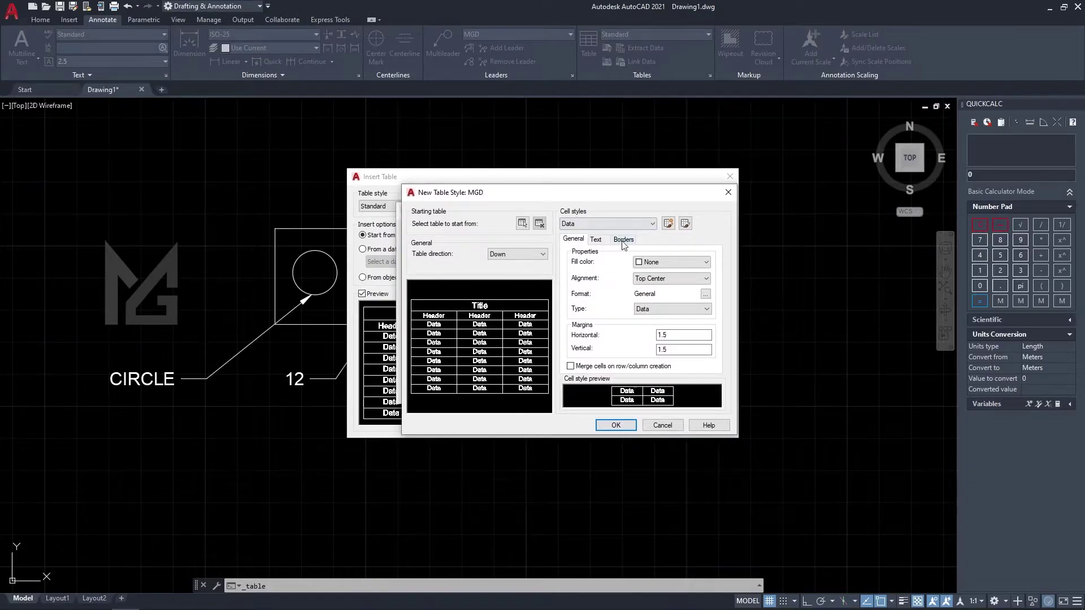
Examine the border, text and general properties of the Data cell style in the MGD table style.
key("ctrl+Tab")
key("ctrl+Tab")
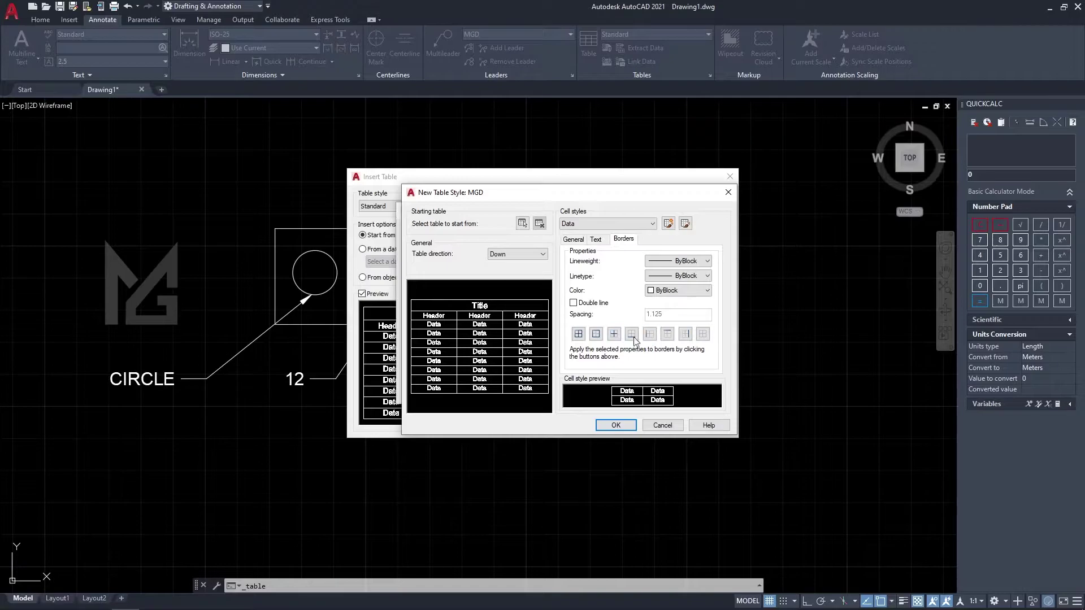
left_click(600, 242)
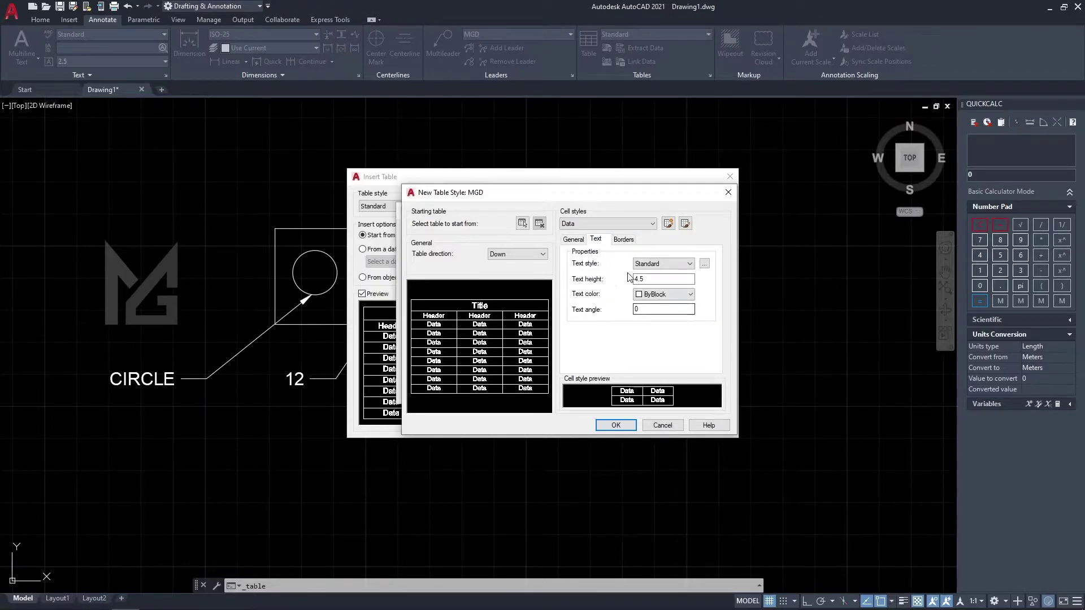
left_click(575, 240)
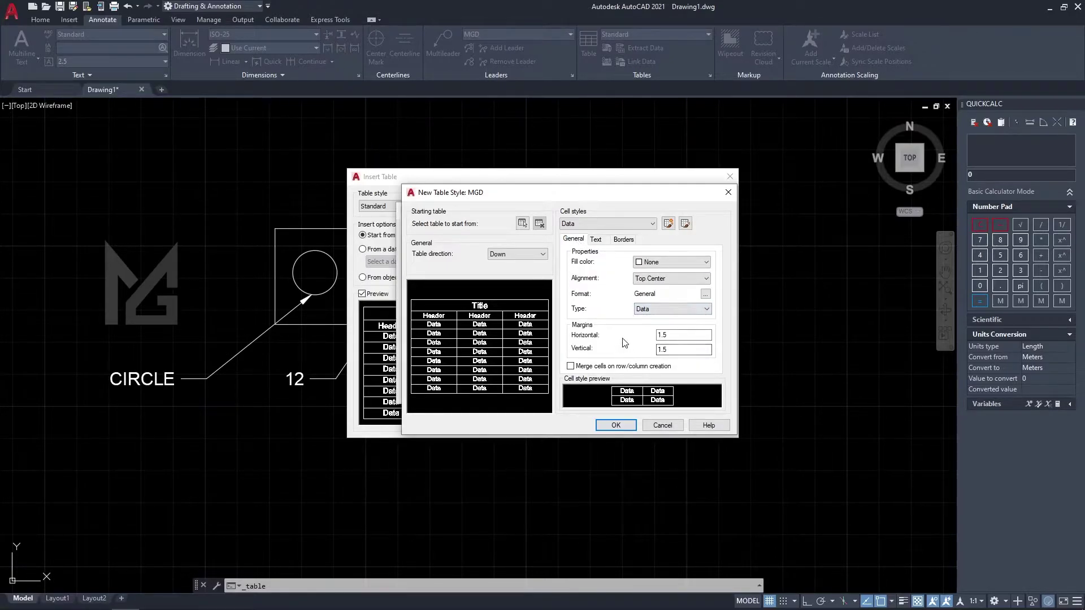
Try merging cells on row/column creation for the Data cell style, and turn the option back off.
left_click(681, 335)
left_click(609, 368)
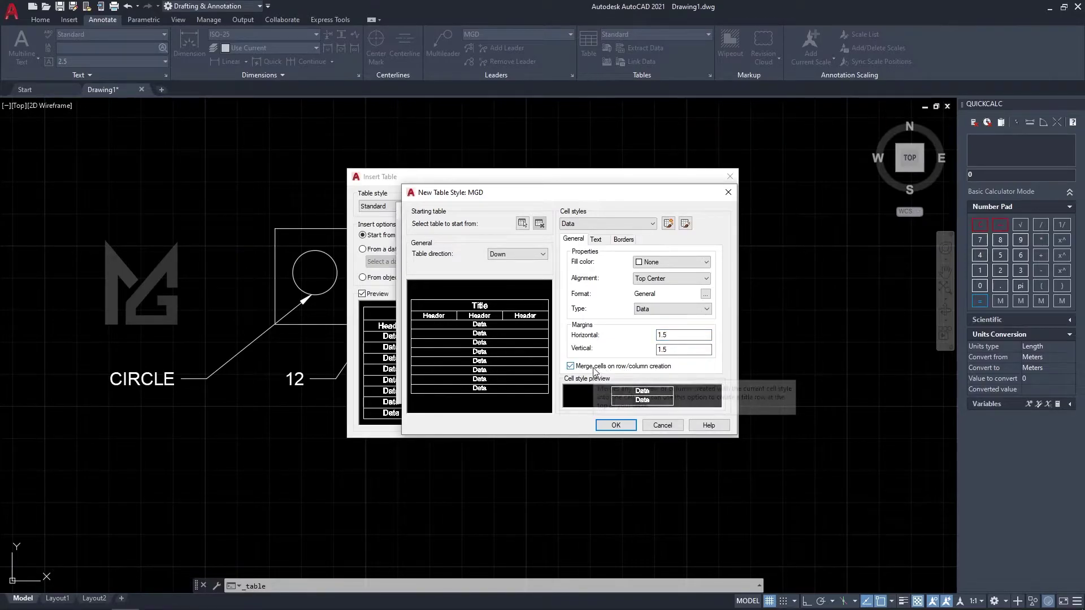
left_click(594, 368)
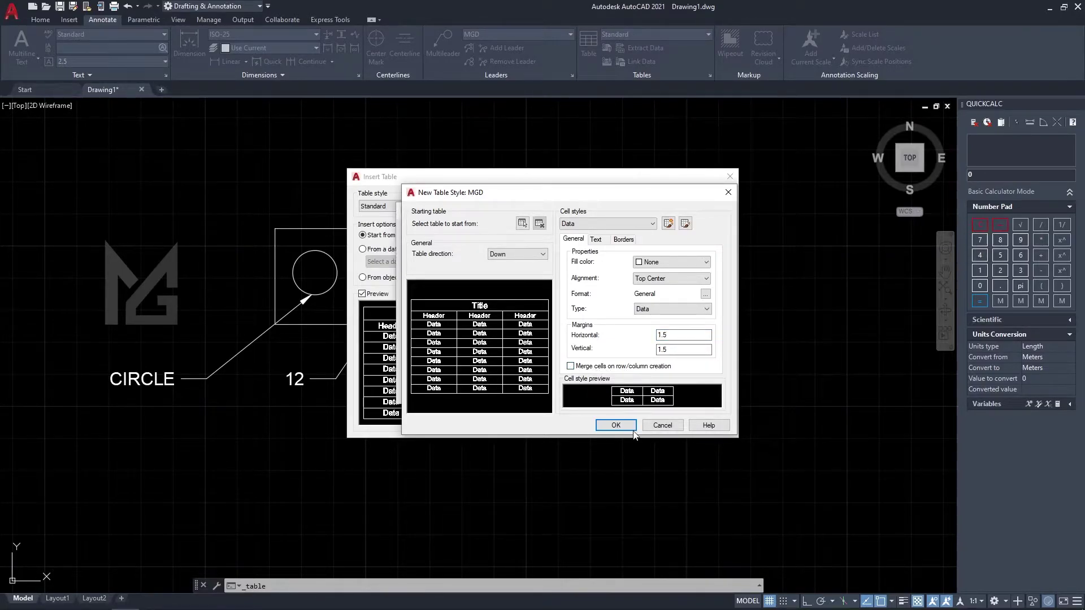
Save the MGD table style and make it the current style for the new table.
left_click(615, 426)
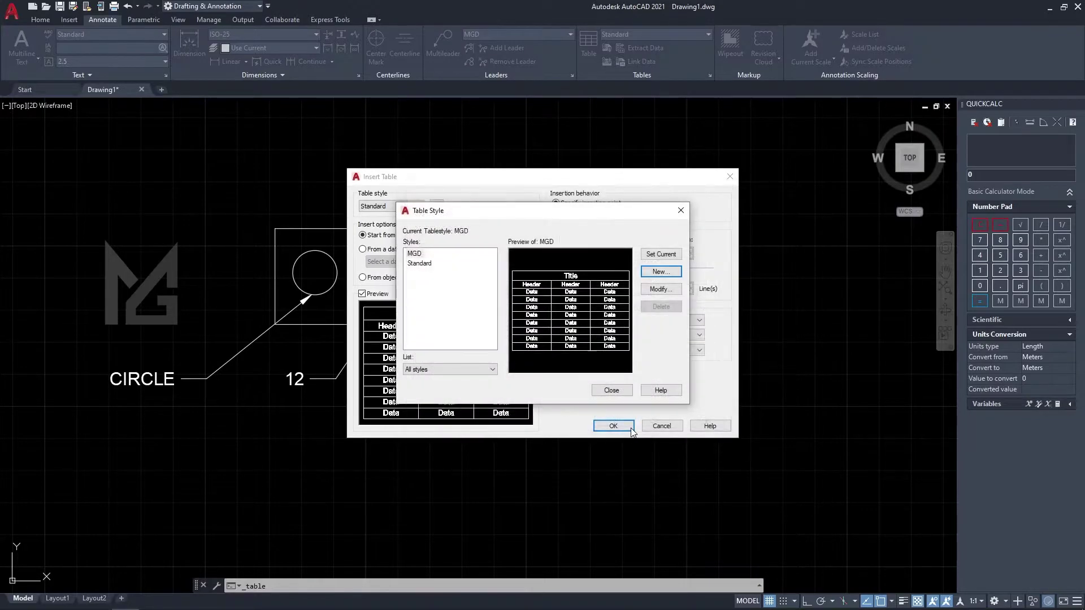
left_click(658, 255)
left_click(612, 391)
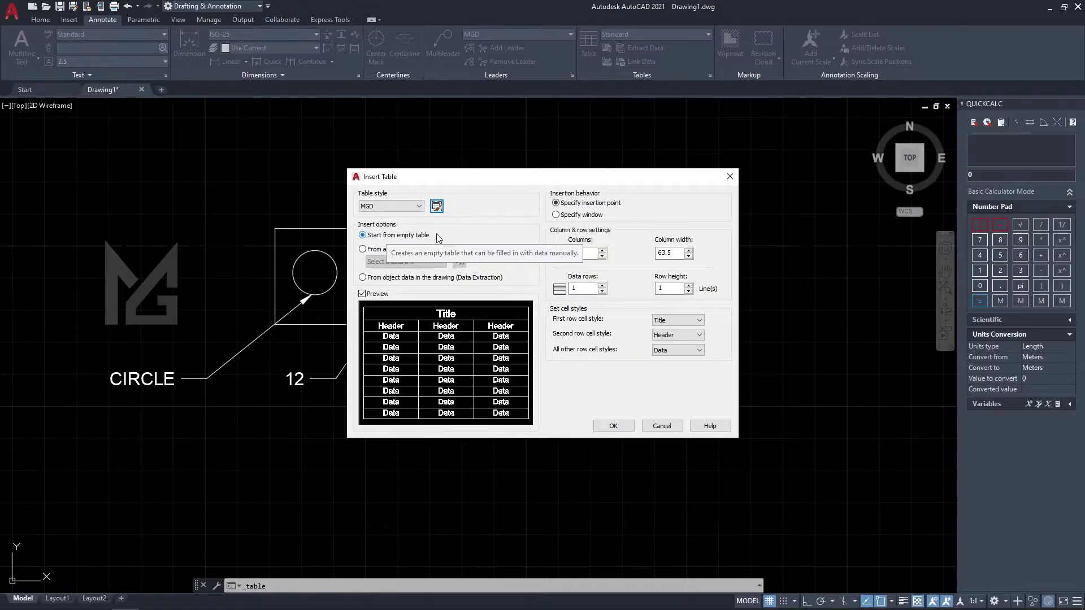
Set the new table to be created from a data link and check which data links are available.
left_click(362, 249)
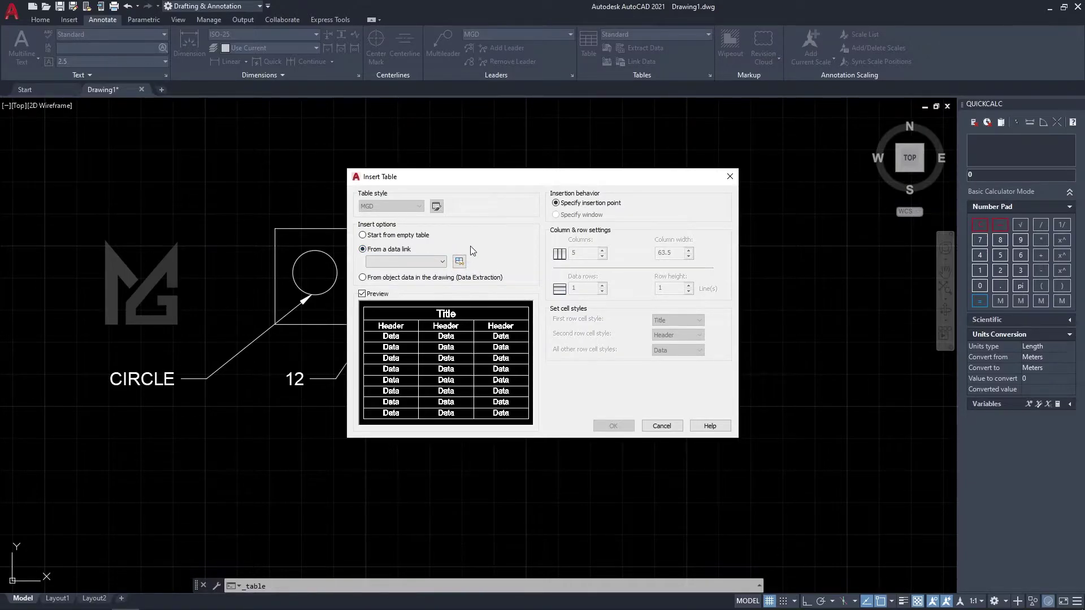
left_click(363, 235)
left_click(381, 251)
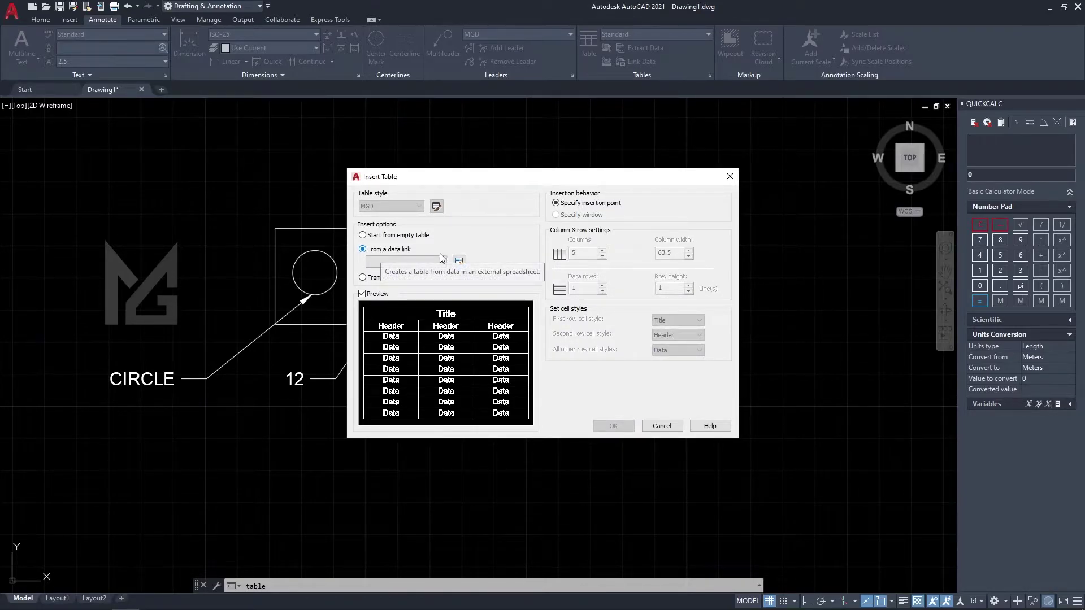
left_click(421, 261)
left_click(405, 278)
left_click(419, 263)
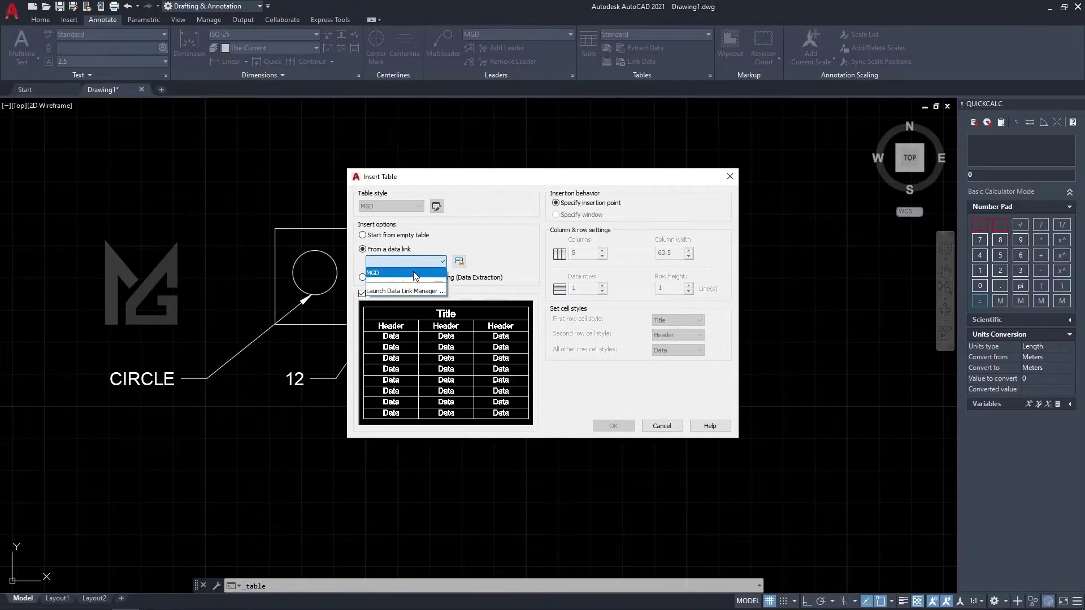
left_click(534, 246)
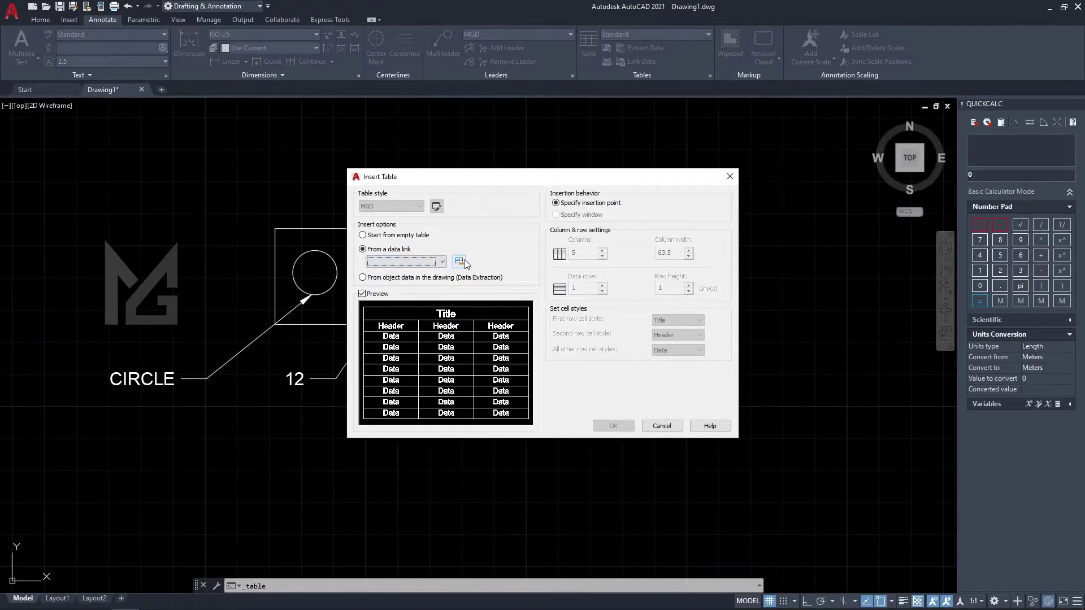
Try to create a new Excel data link named 12, without choosing a file.
left_click(463, 260)
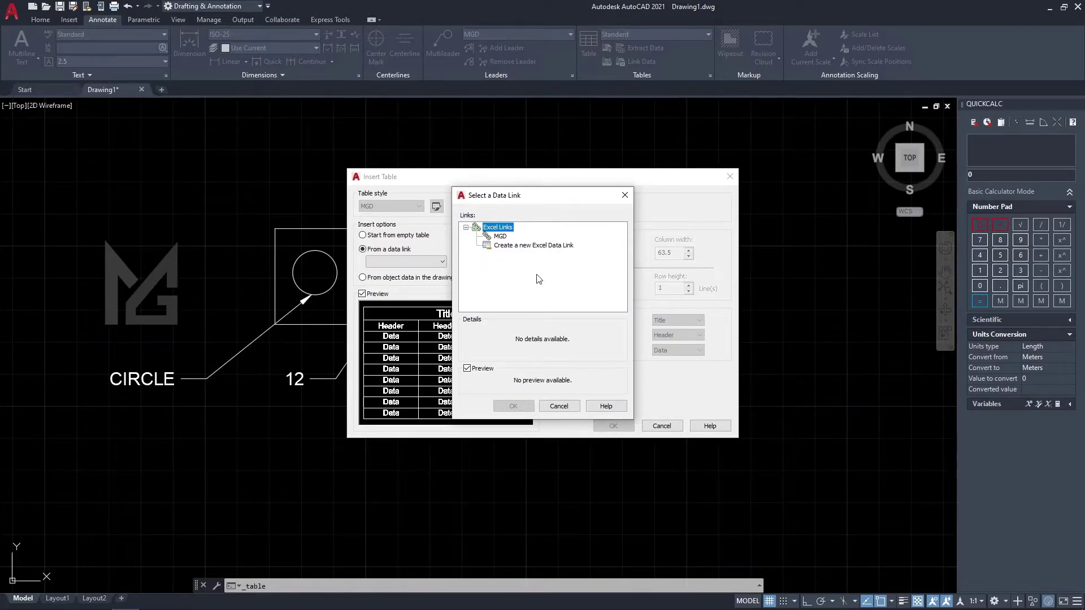
left_click(508, 246)
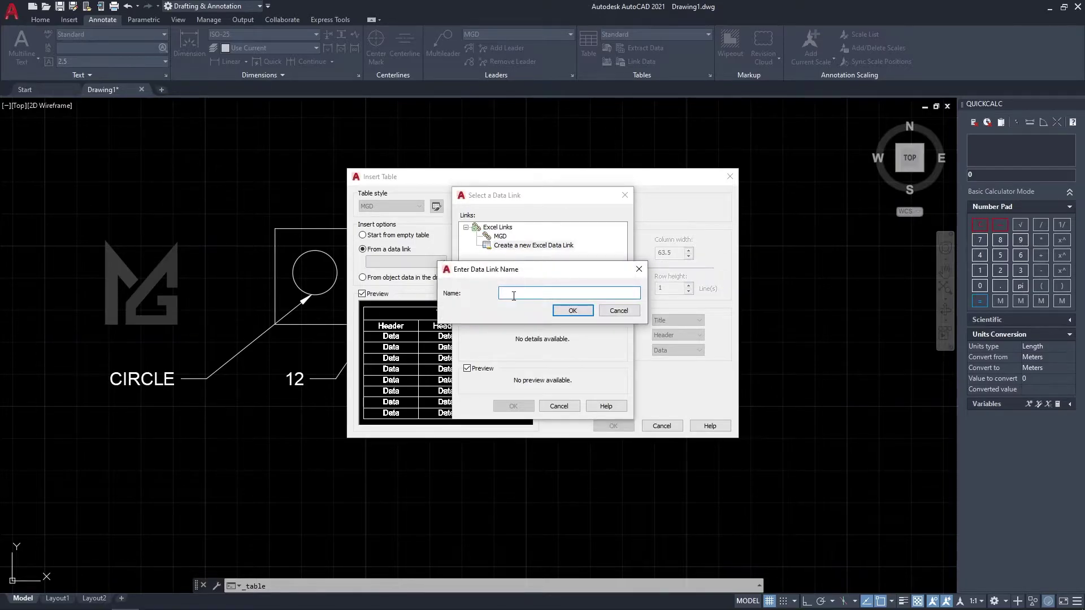
left_click(571, 310)
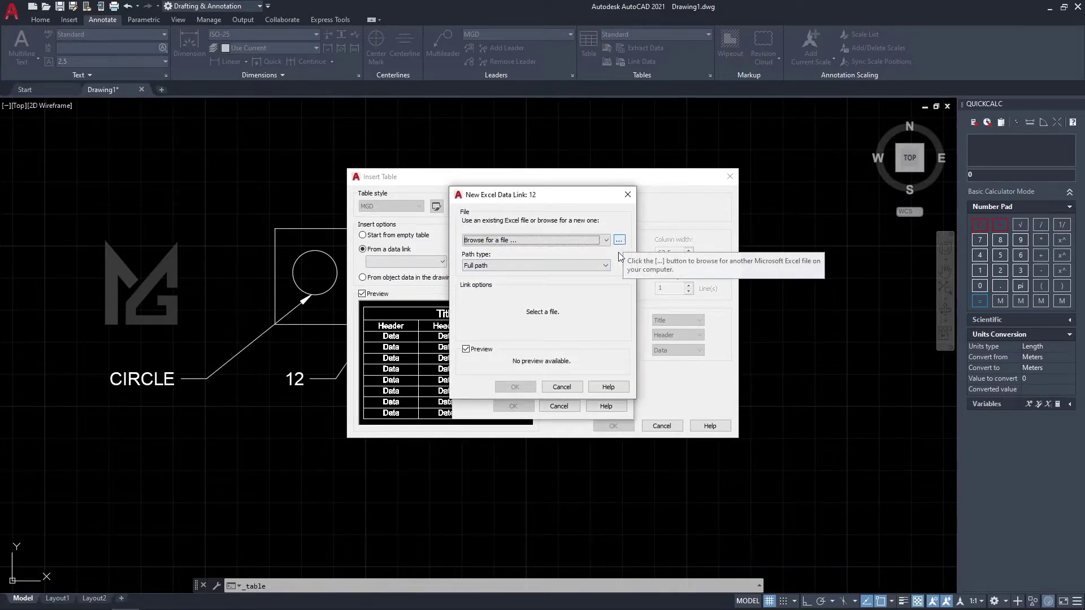
left_click(561, 387)
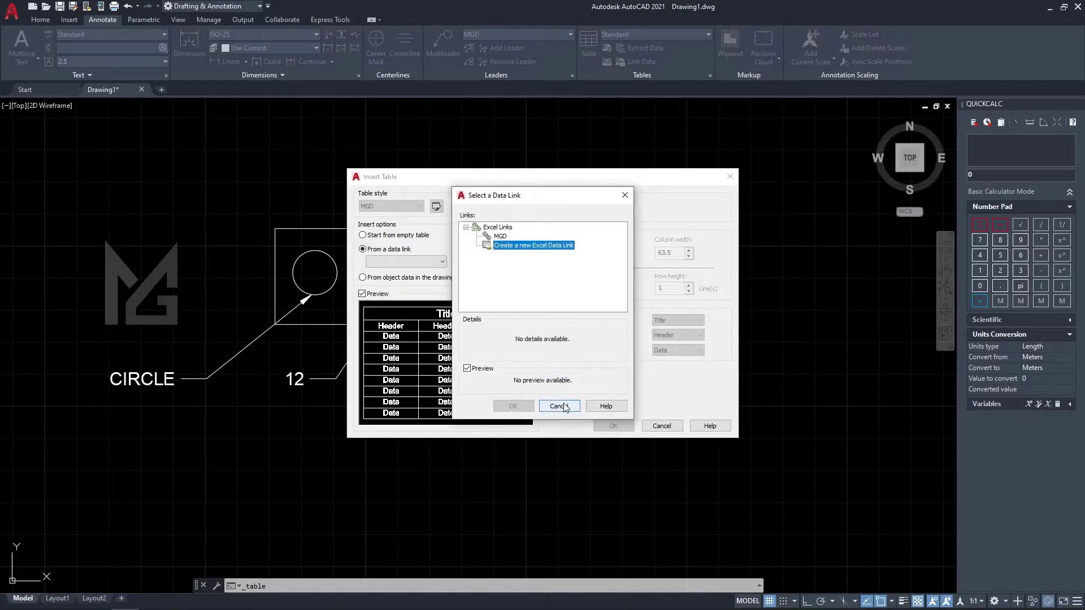
Insert a table from the MGD data link, placing it to the right of the separate circle.
left_click(500, 237)
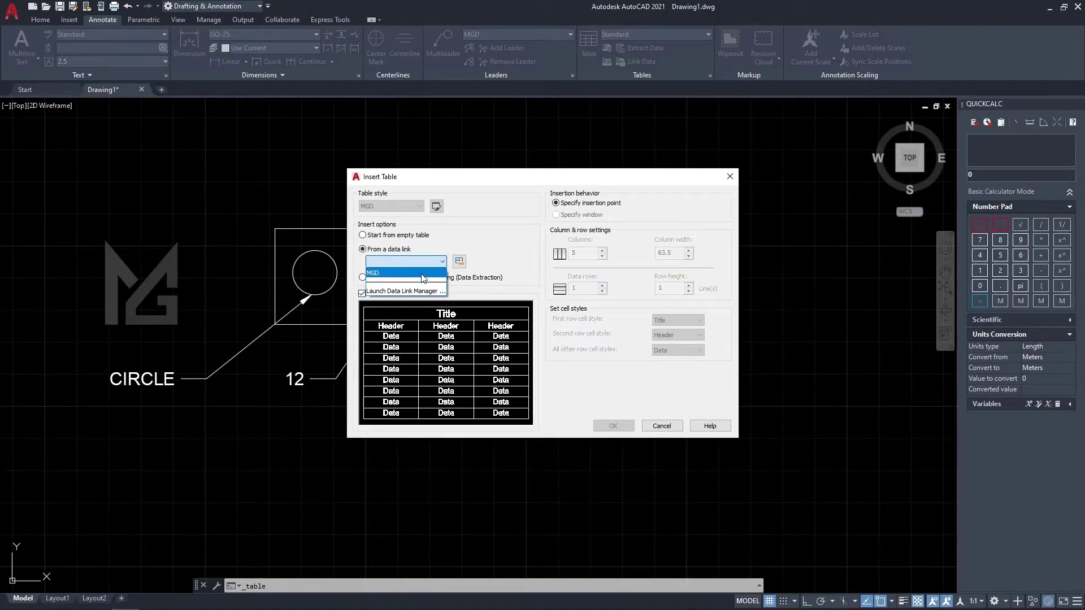
left_click(423, 277)
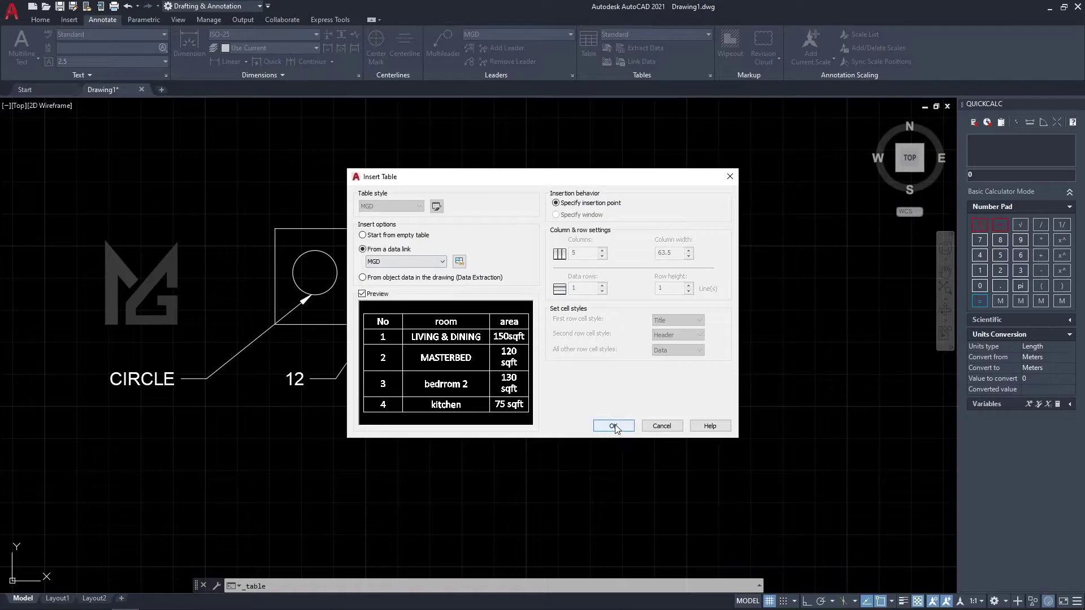
left_click(613, 426)
scroll(429, 393, "down", 4)
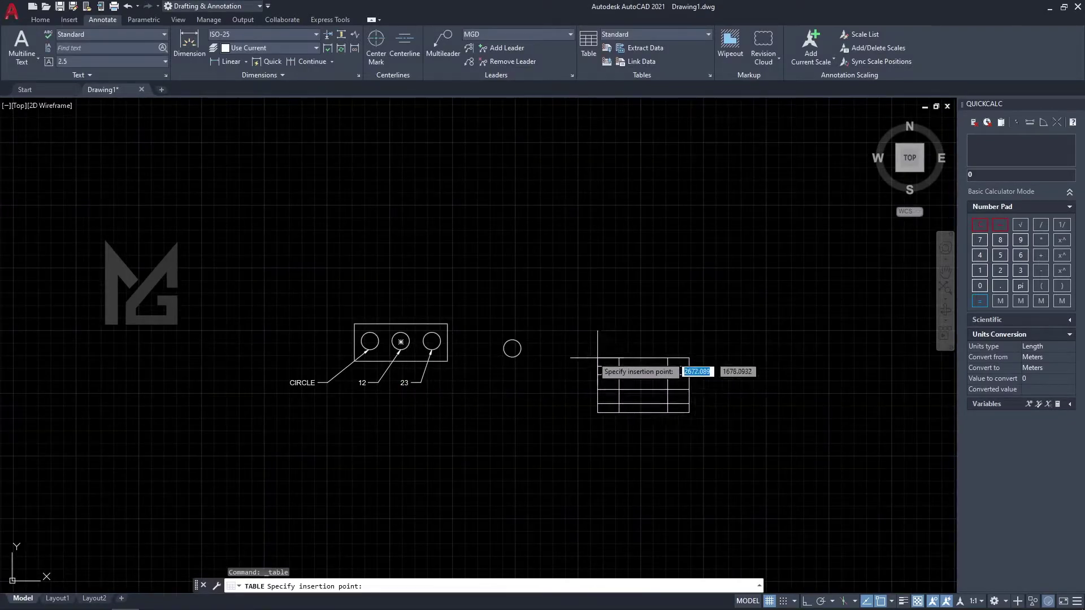
left_click(594, 316)
scroll(701, 363, "up", 5)
left_click_drag(641, 322, 565, 317)
key("Escape")
Try to edit the LIVING & DINING and bedrrom 2 cells of the linked table.
double_click(505, 265)
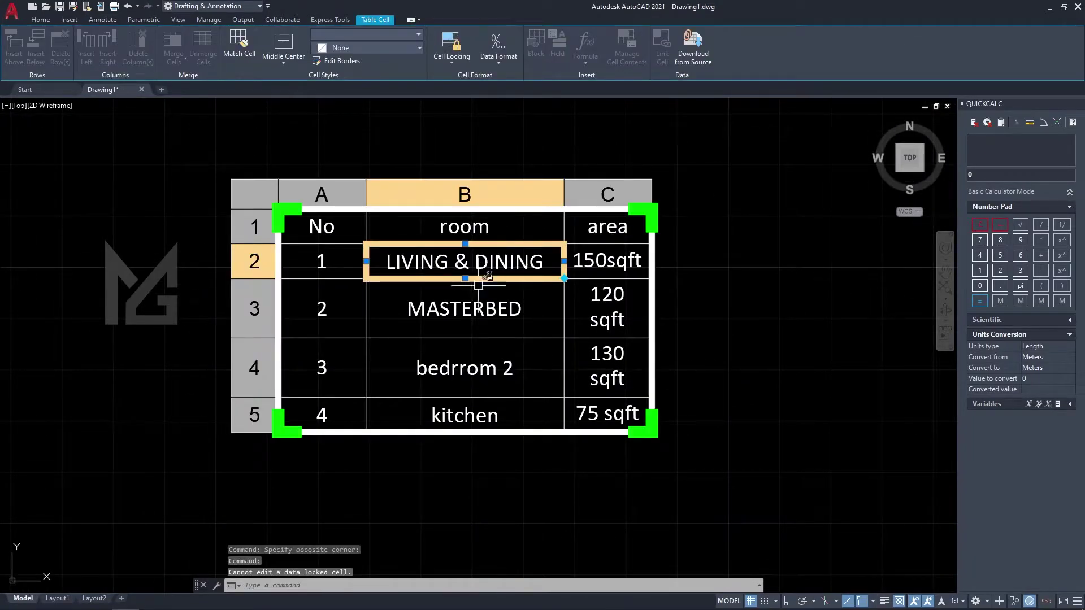
key("Down")
left_click(525, 253)
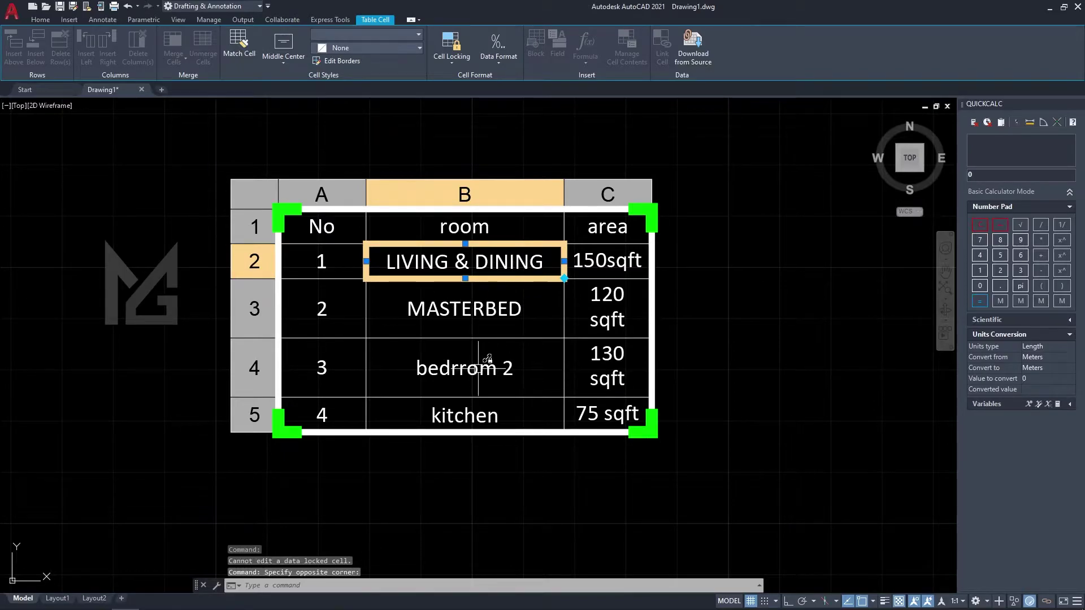
mouse_move(490, 356)
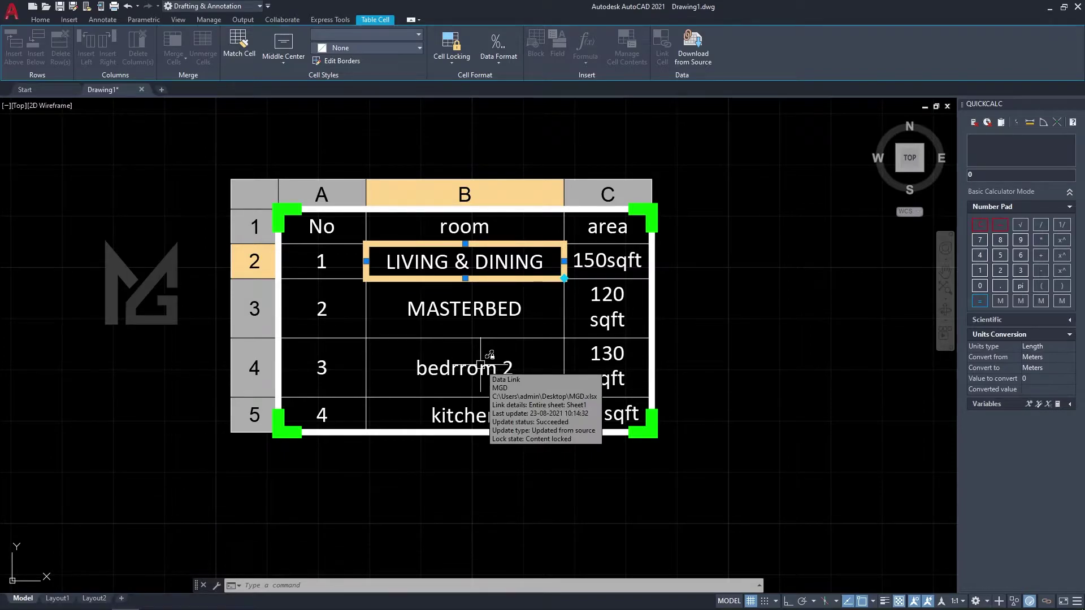
double_click(506, 361)
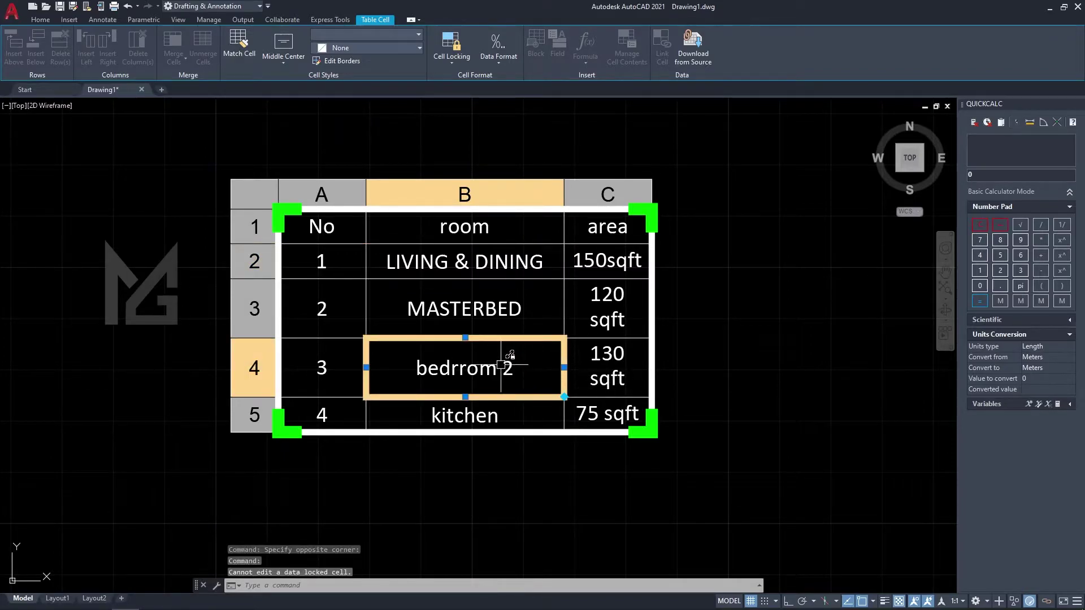
Unlock all cells in the table's room column and open the MASTERBED cell for editing.
left_click(454, 298)
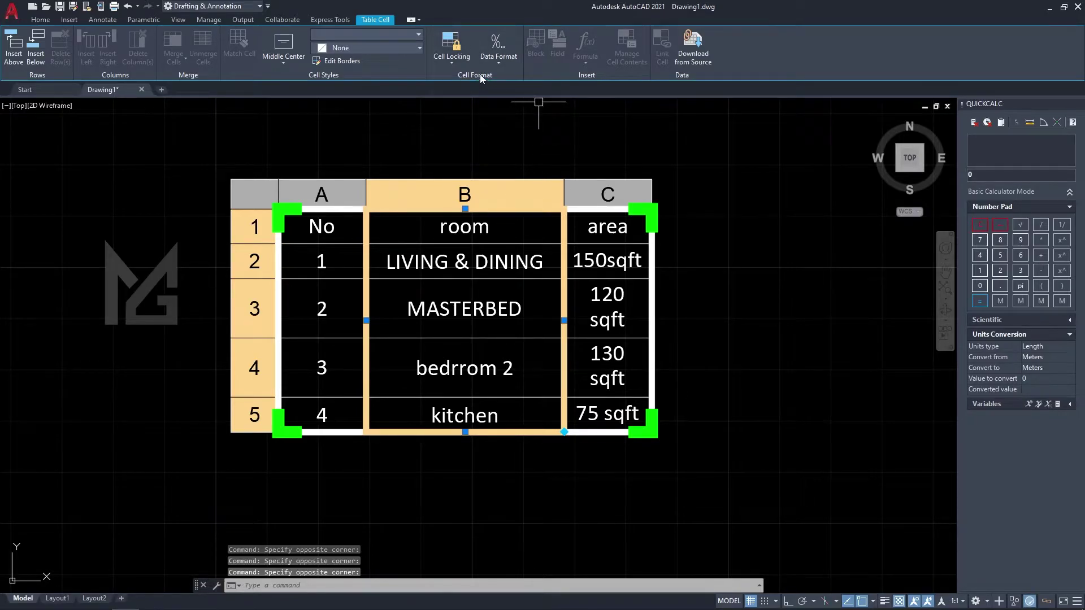
left_click(458, 61)
left_click(458, 74)
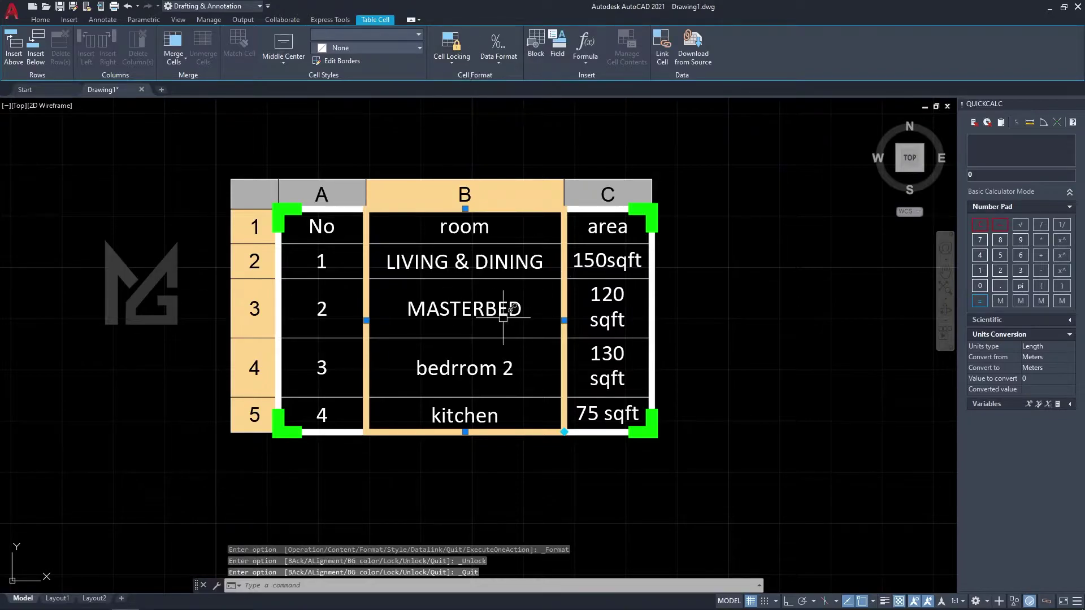
double_click(407, 310)
Switch to Excel and examine the contents of Sheet1 and Sheet2 in the MGD.xlsx workbook.
left_click(152, 598)
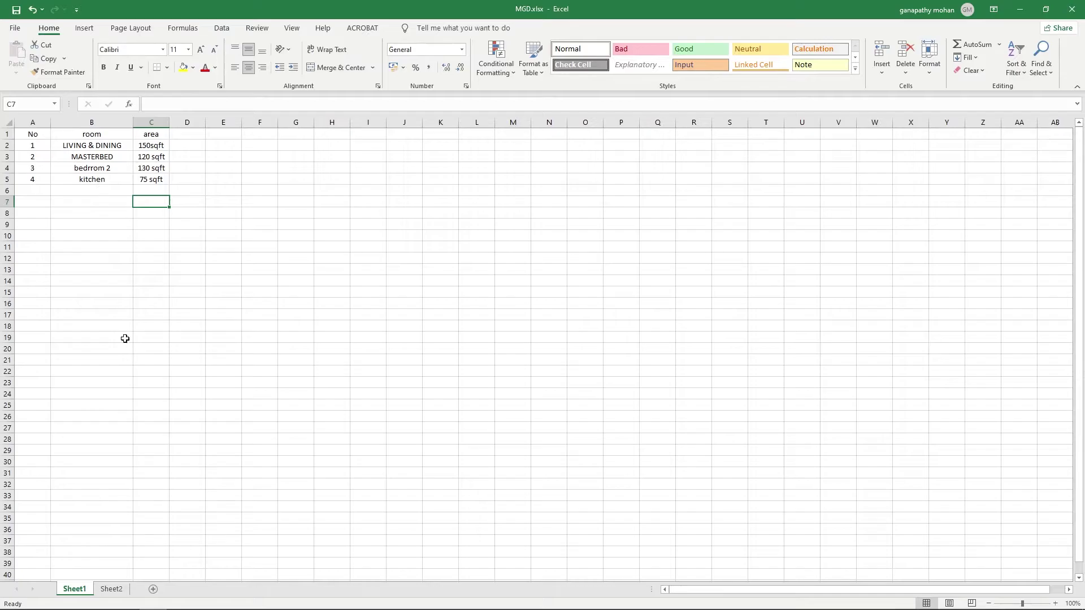
left_click(110, 589)
left_click(74, 589)
left_click(110, 588)
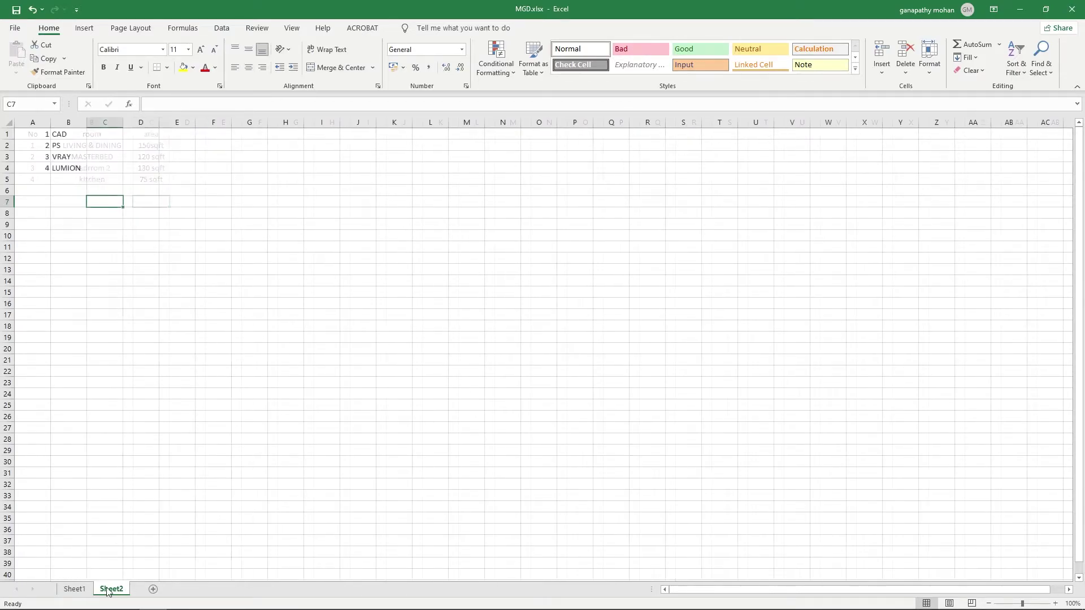
left_click(74, 589)
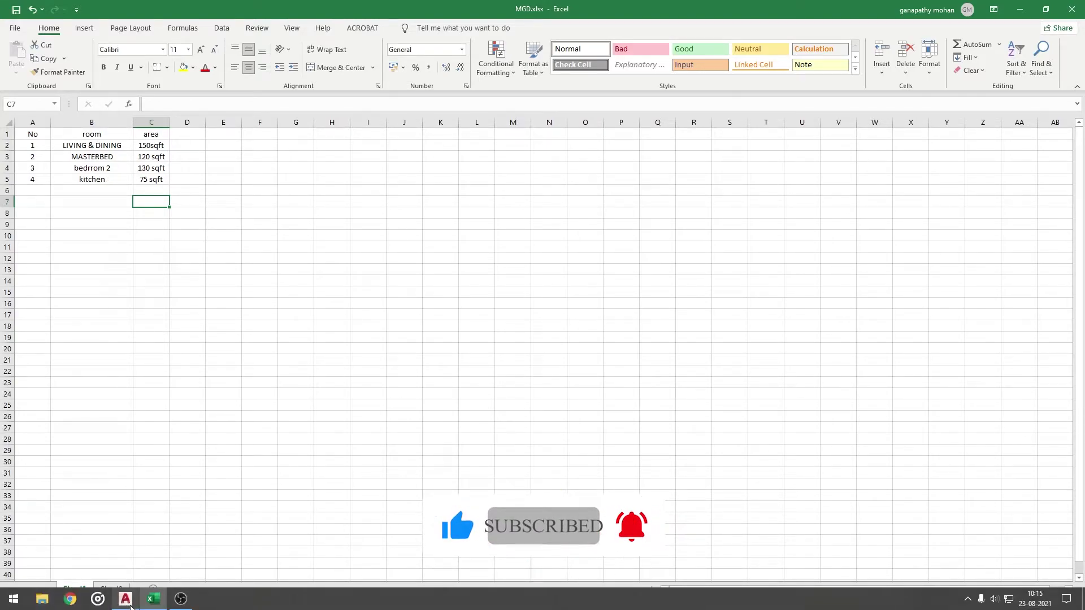
Switch back to AutoCAD and replace the MASTERBED cell's text with BEDROOM1.
left_click(126, 600)
key("BackSpace")
key("BackSpace")
key("BackSpace")
key("BackSpace")
key("BackSpace")
key("BackSpace")
key("BackSpace")
key("BackSpace")
key("BackSpace")
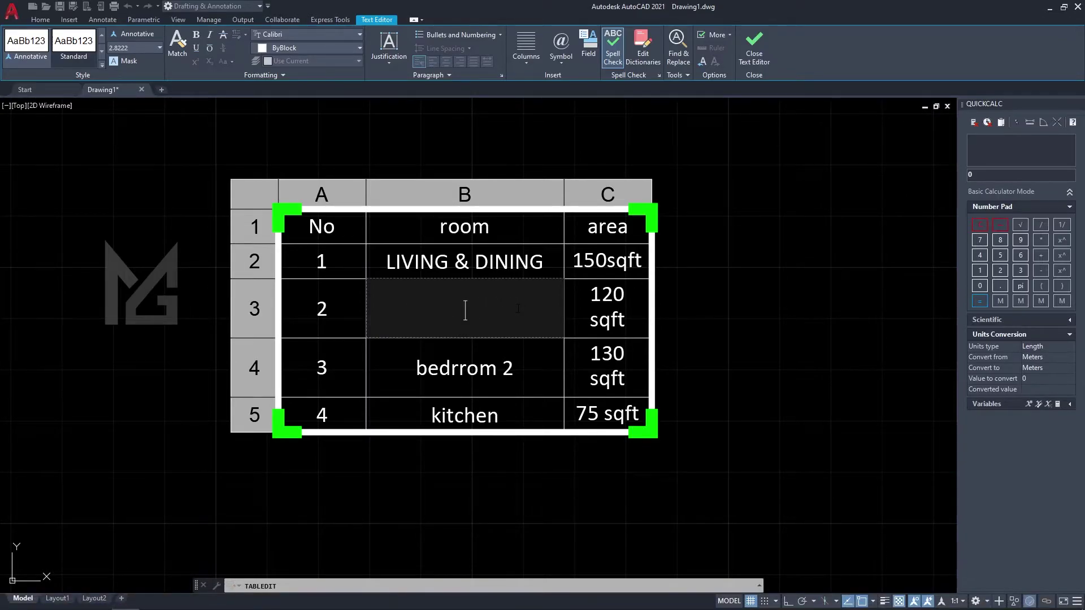
type("BEDROOM1")
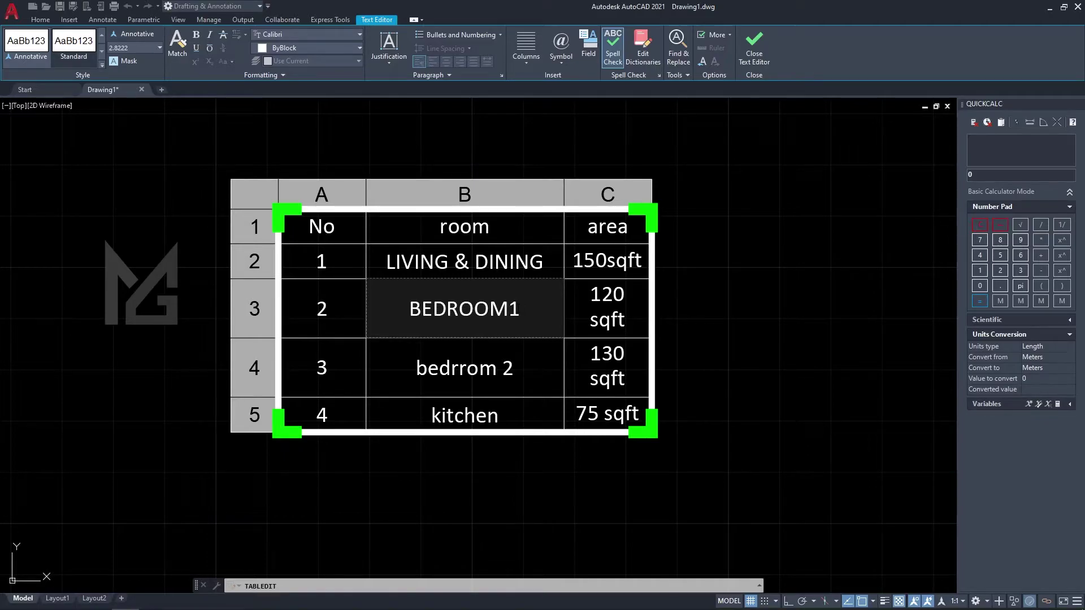
left_click(556, 348)
left_click(700, 330)
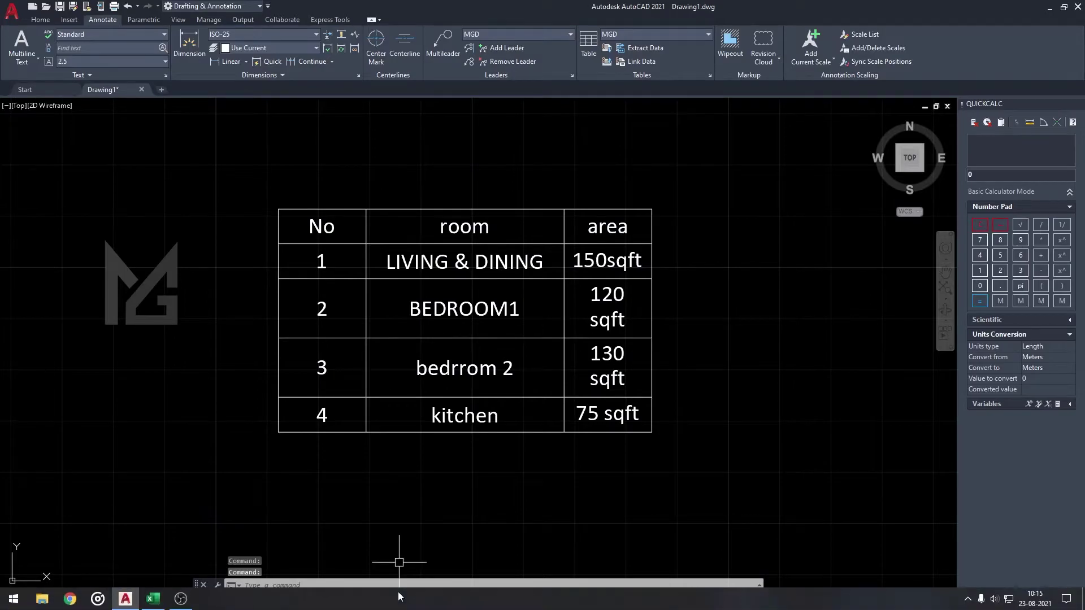
Check the room names in Sheet1 of the Excel workbook and return to AutoCAD.
left_click(153, 600)
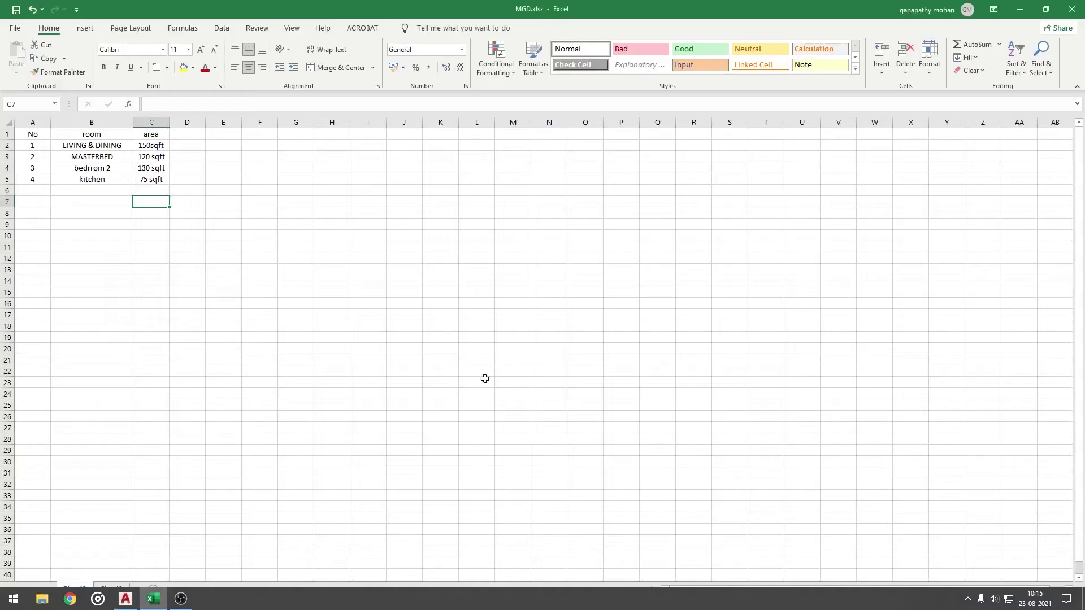
left_click(211, 281)
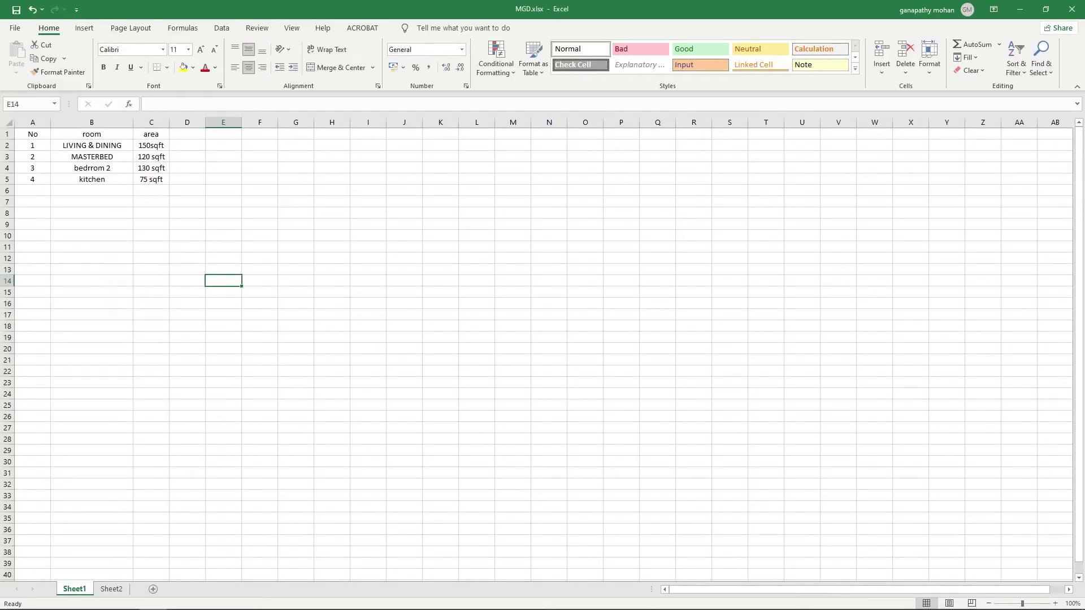
left_click(125, 600)
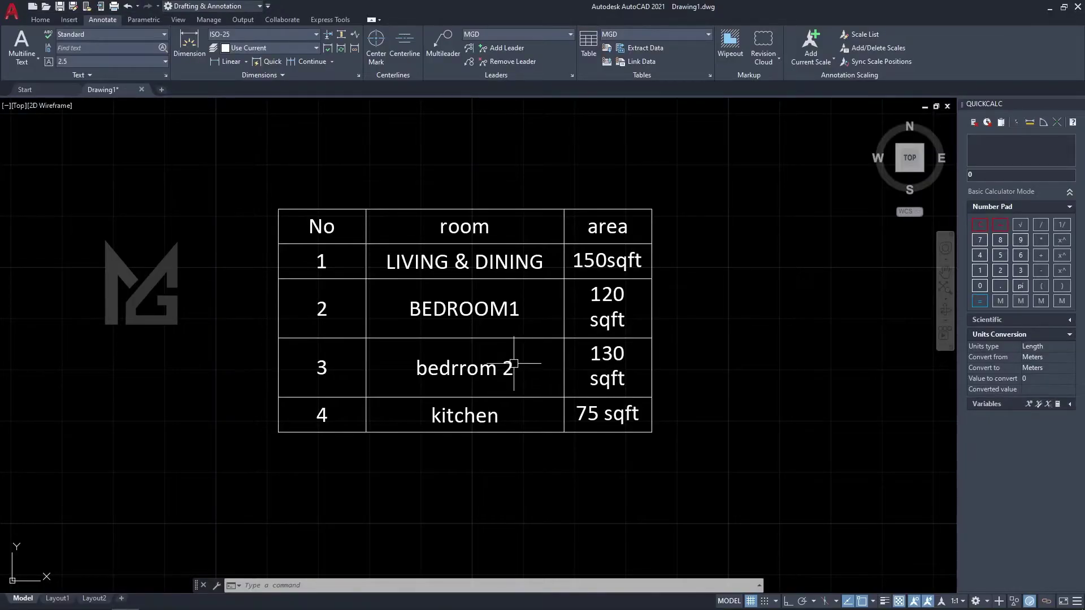
Write the edited table's data back to its linked Excel source and dismiss the data link notification.
left_click(644, 209)
left_click(703, 181)
left_click(739, 254)
left_click(631, 213)
key("Escape")
left_click(610, 206)
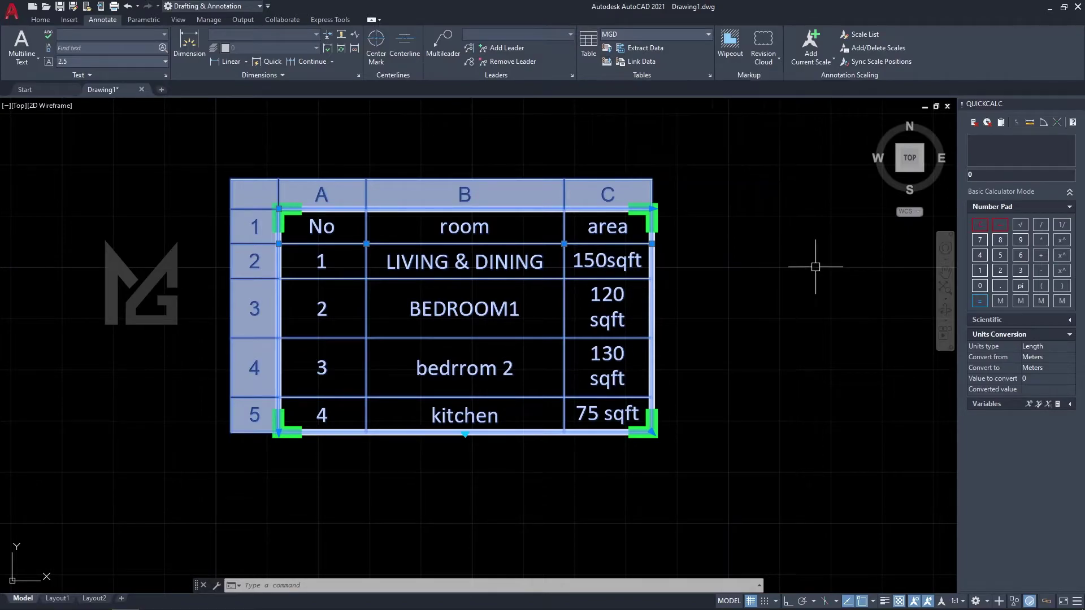
mouse_move(532, 194)
left_click(608, 62)
key("Return")
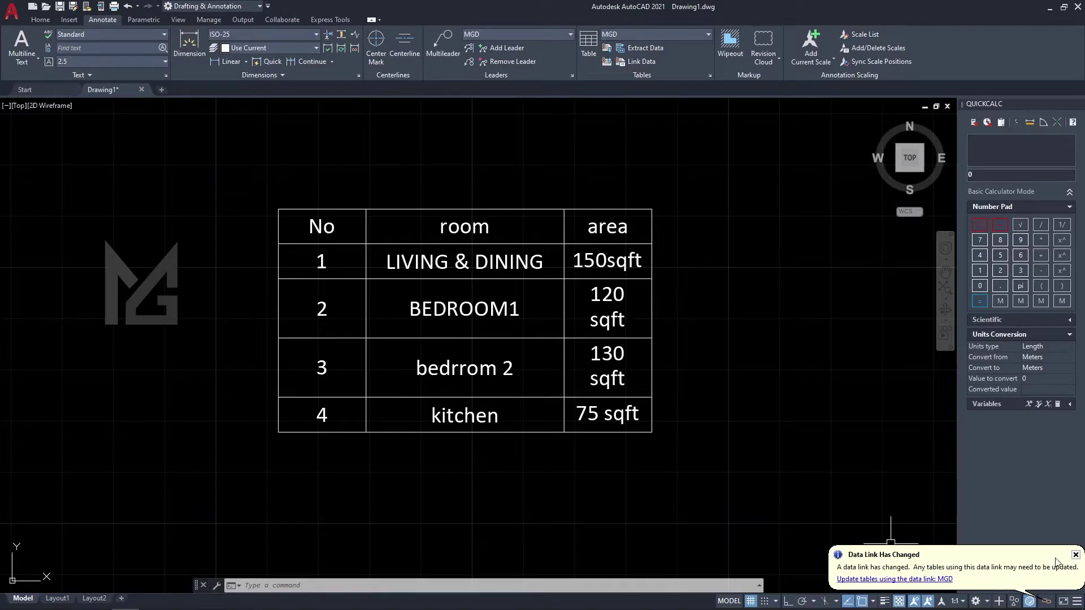
left_click(1076, 556)
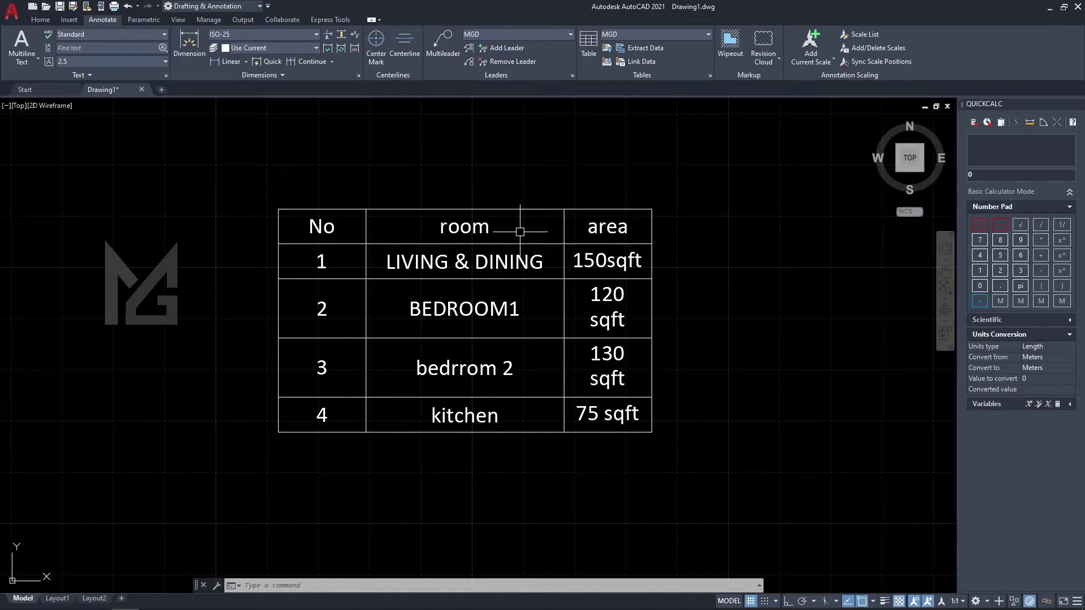
Open the MGD.xlsx workbook from the desktop in Excel and check the room name in cell B3.
key("super+d")
double_click(107, 133)
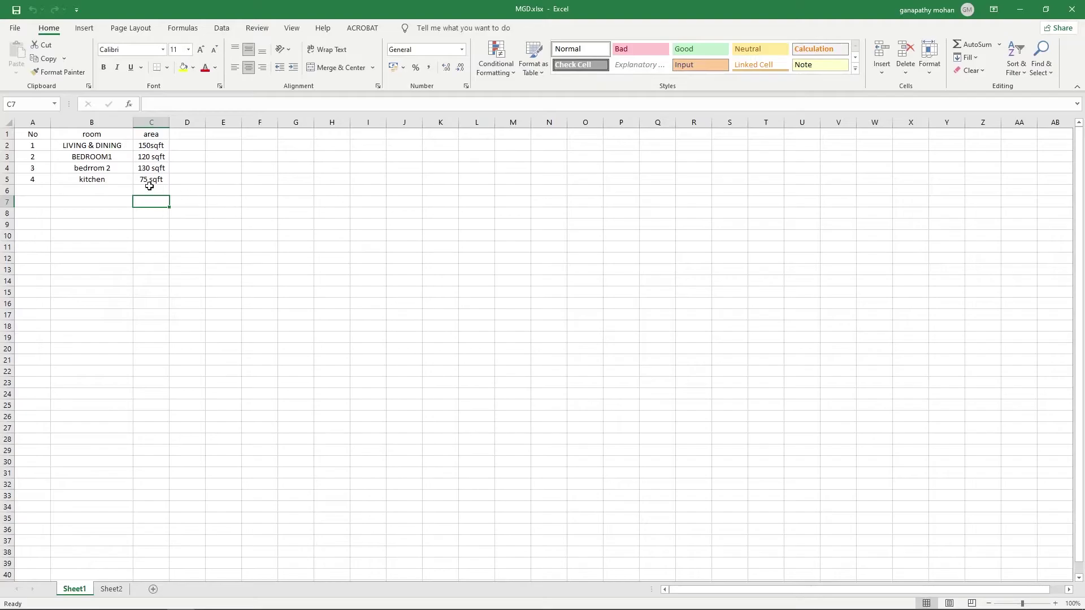
left_click(109, 158)
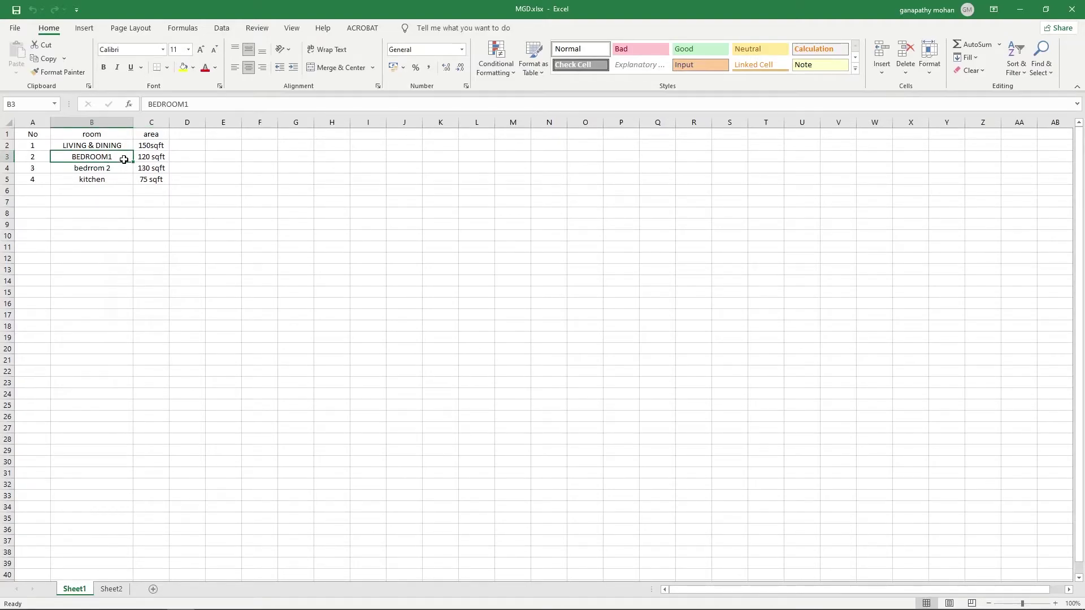
Set cell B4 of Sheet1 to MASTERBED and save the workbook.
double_click(111, 167)
left_click_drag(111, 168, 70, 168)
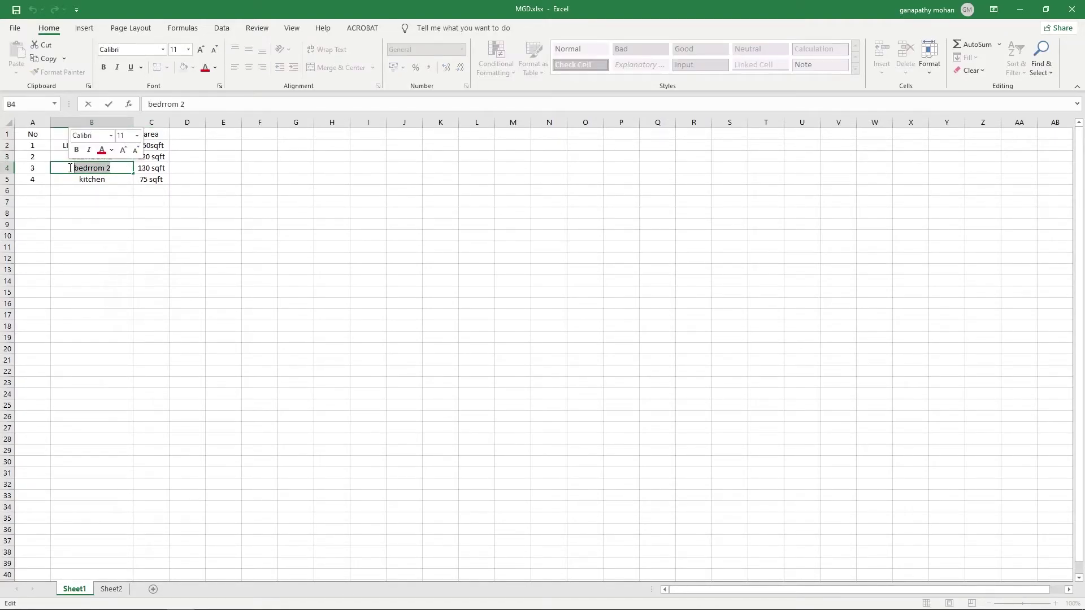
type("M")
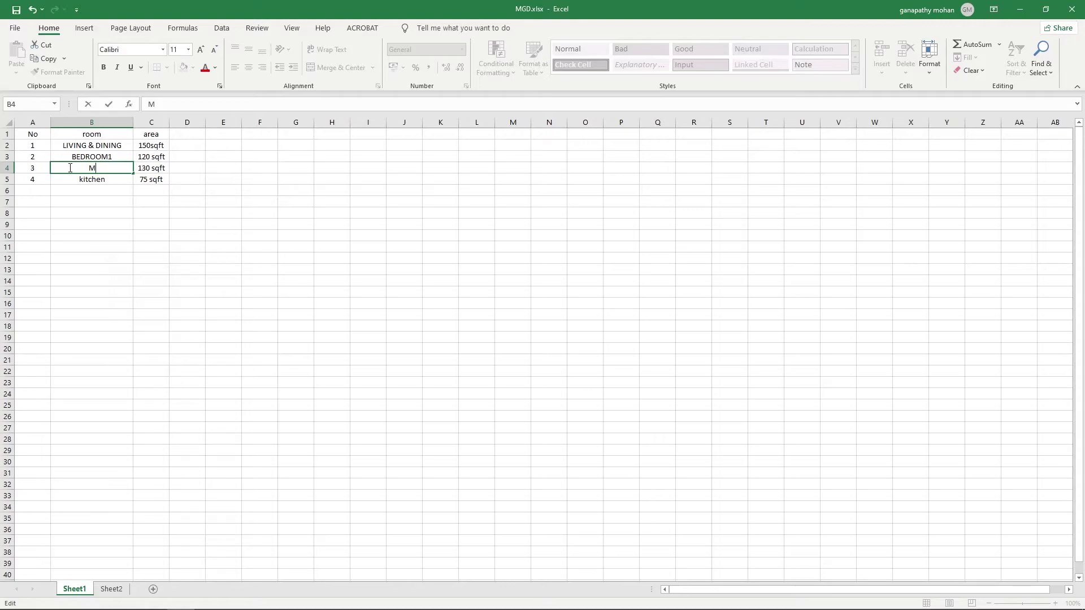
type("ASTERBED")
left_click(109, 104)
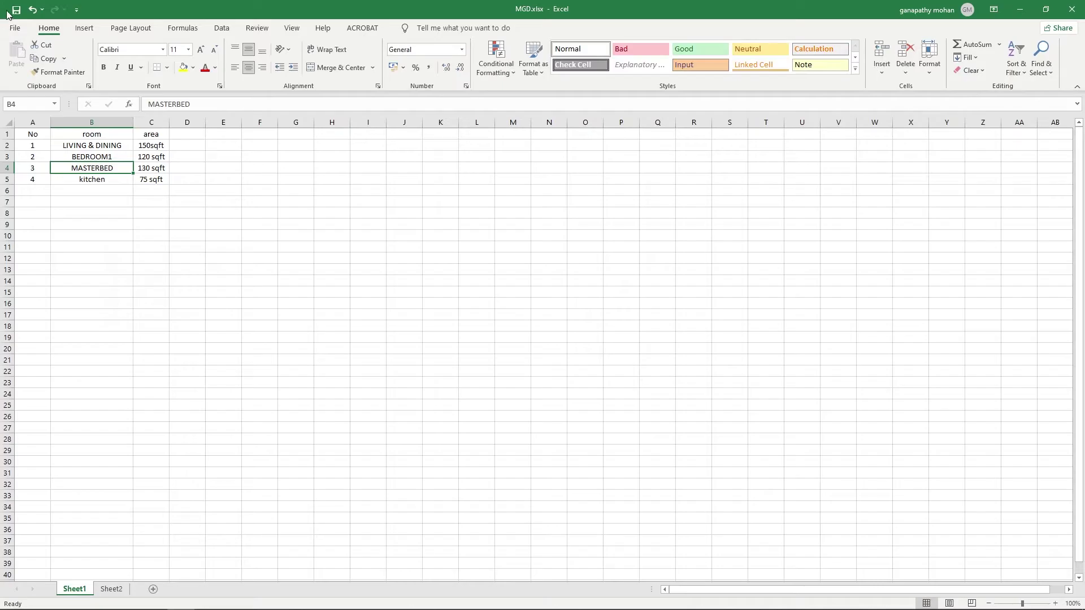
Switch back to AutoCAD and update the room table from its linked Excel source.
left_click(181, 598)
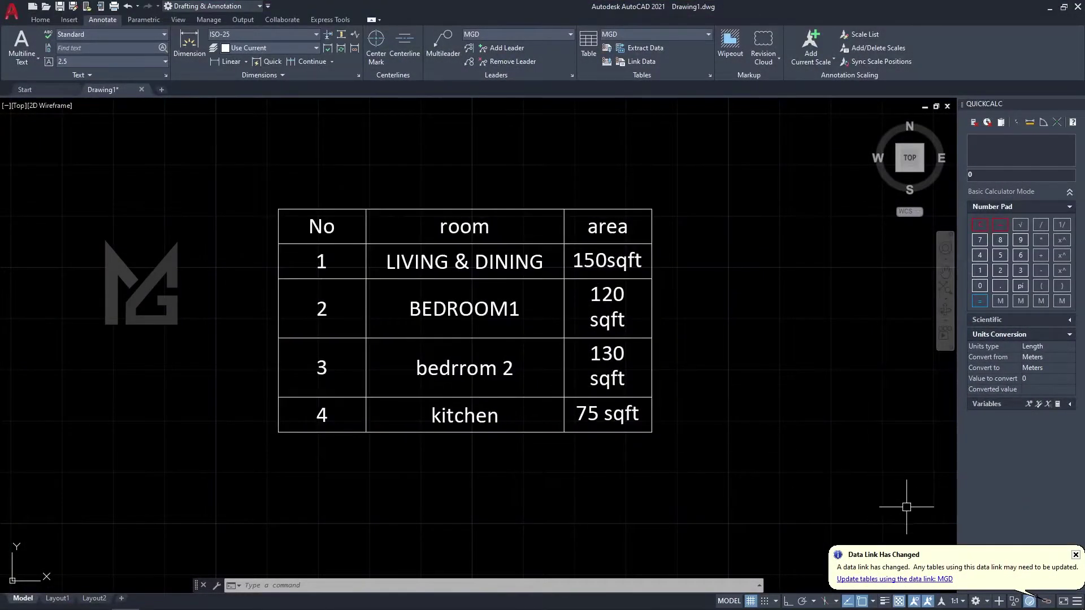
left_click(1077, 556)
scroll(570, 427, "down", 2)
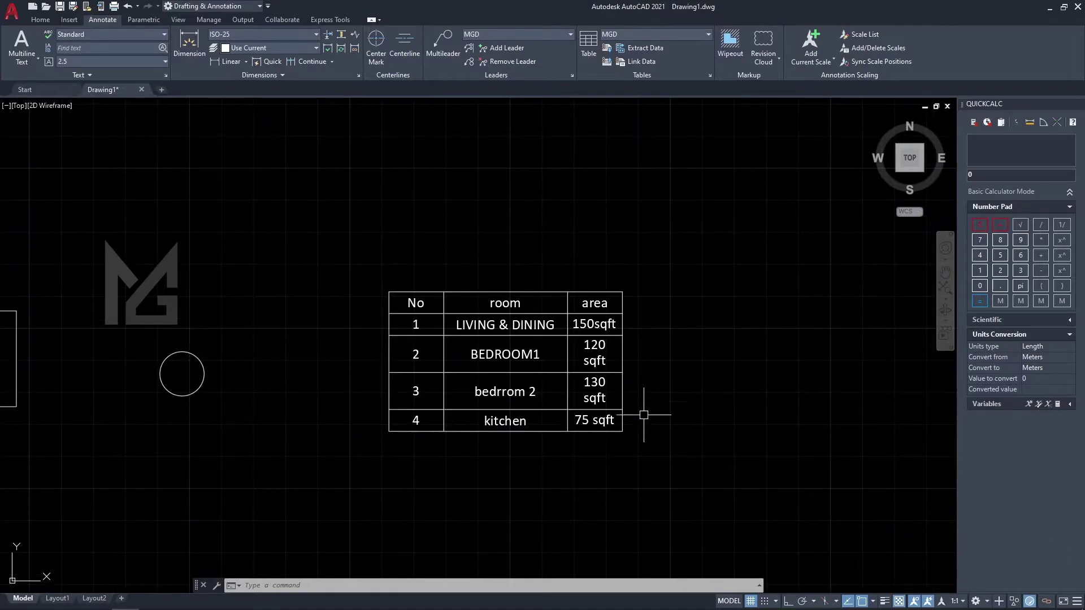
scroll(623, 361, "up", 2)
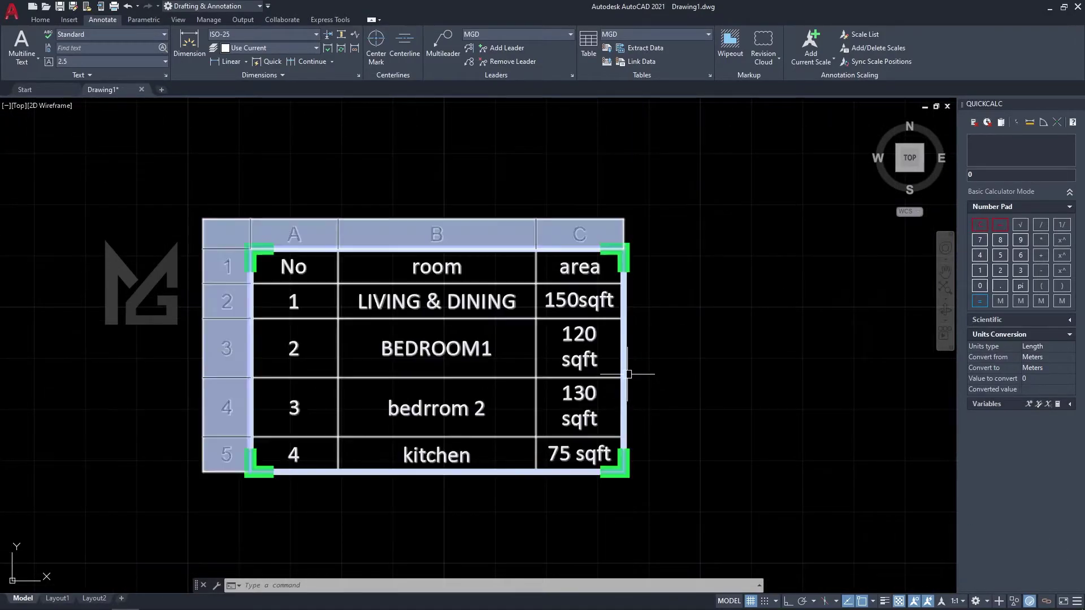
left_click(627, 372)
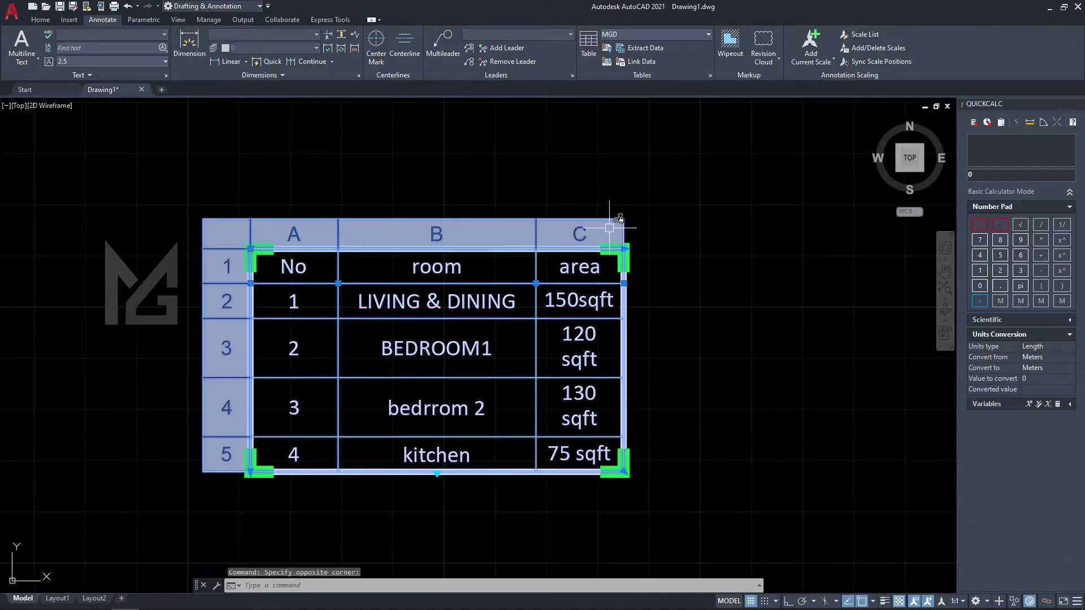
left_click(609, 57)
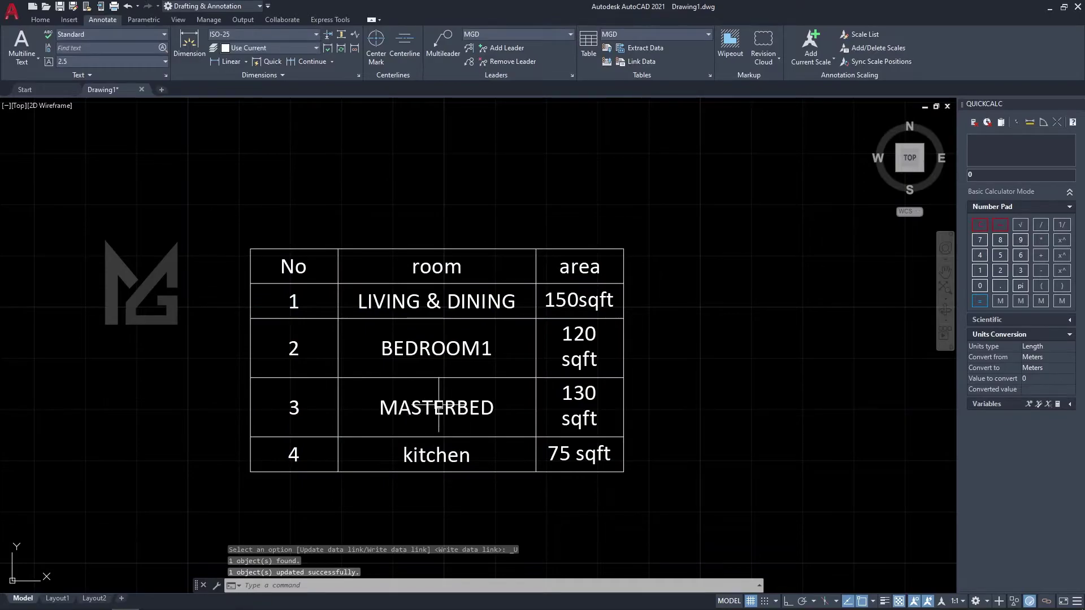
mouse_move(697, 325)
middle_mouse_down()
mouse_move(644, 286)
mouse_move(608, 285)
middle_mouse_up()
middle_click_drag(661, 370, 780, 375)
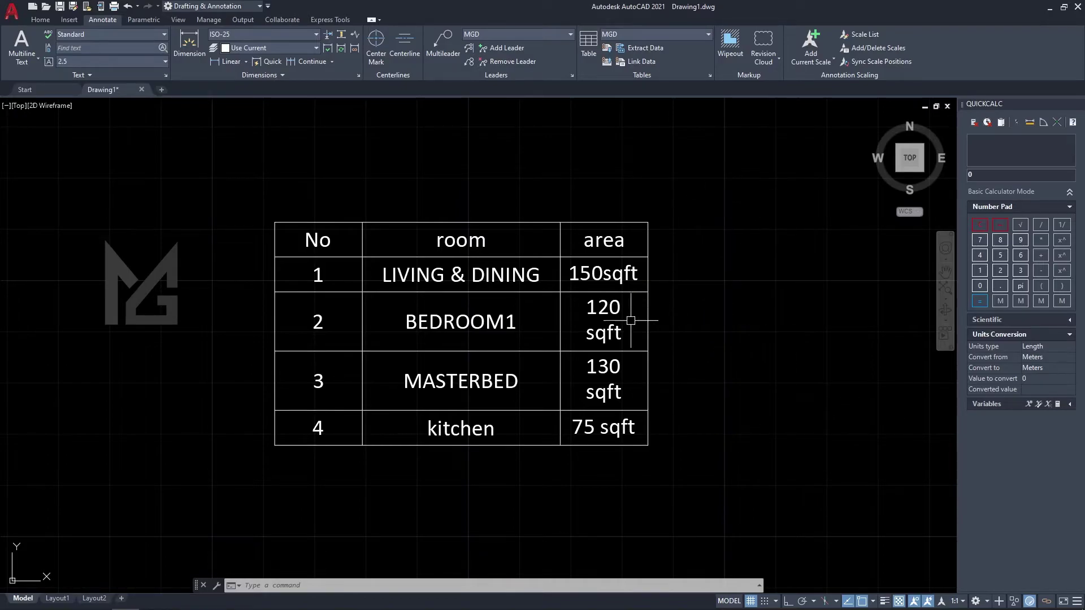
scroll(737, 343, "down", 5)
scroll(441, 367, "up", 5)
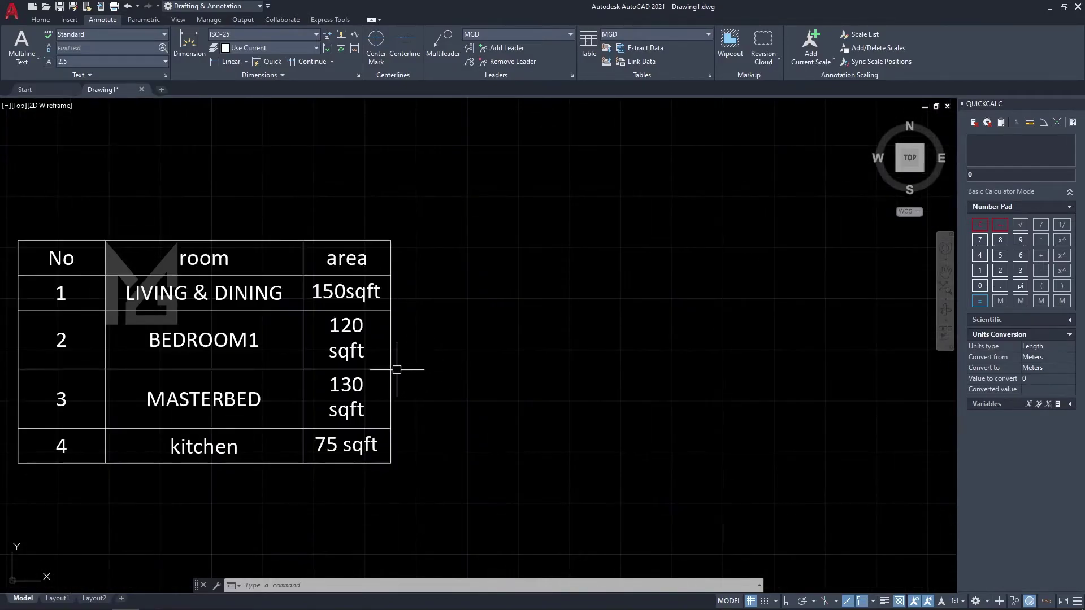
middle_click_drag(373, 375, 512, 373)
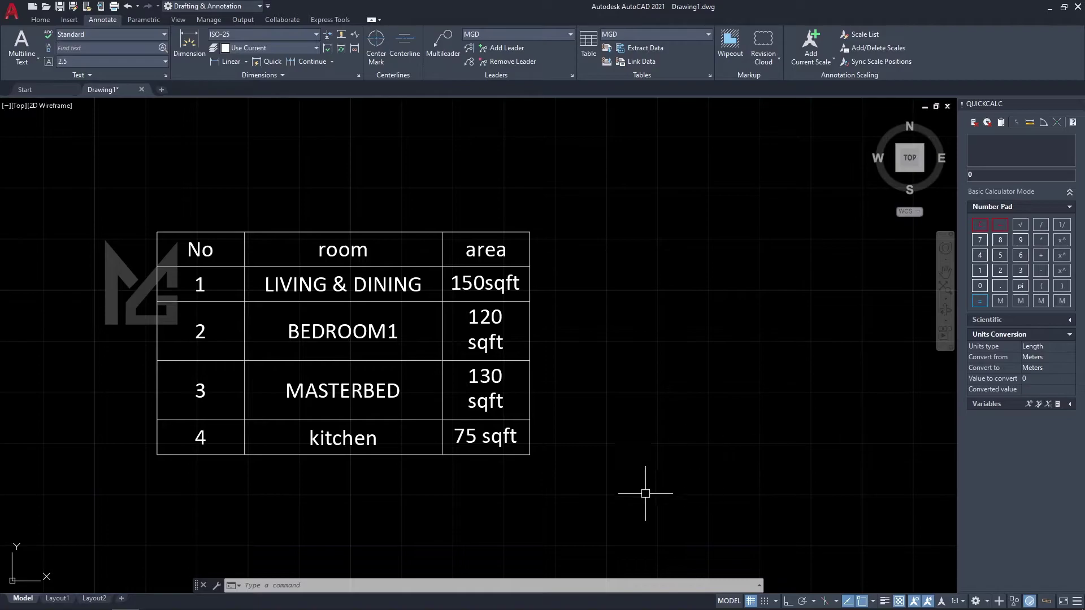
middle_click_drag(510, 467, 548, 468)
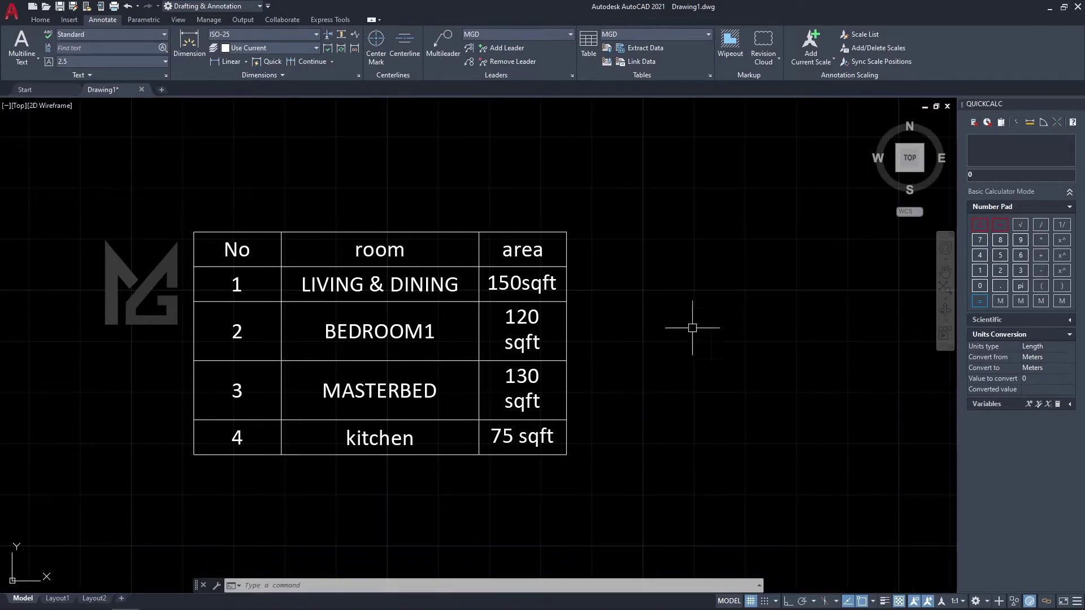
Start inserting an empty table in the MGD style and set it to 5 data rows.
left_click(594, 39)
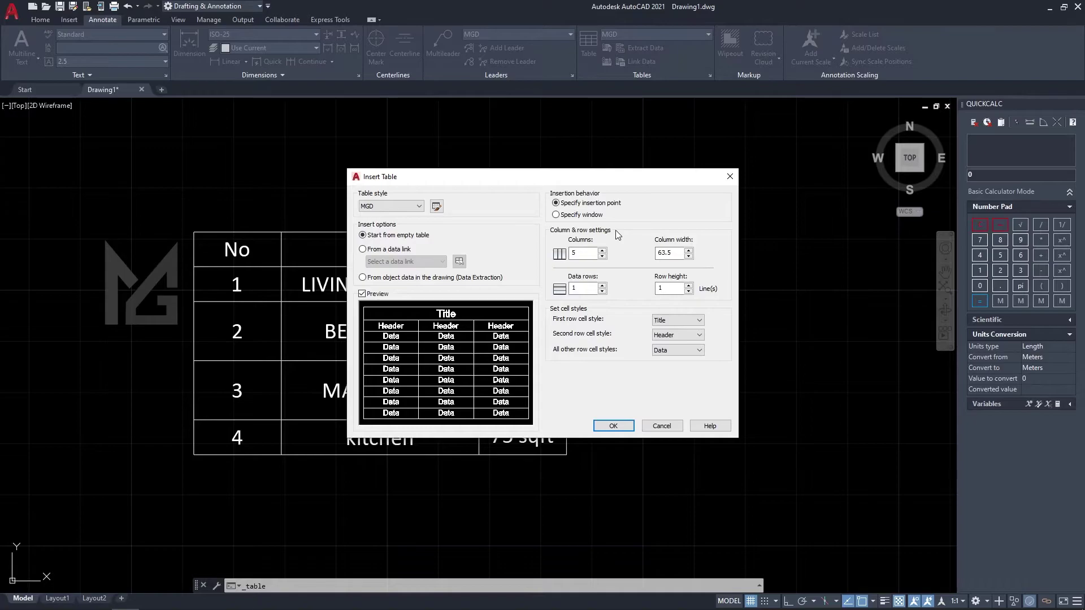
left_click(583, 288)
key("BackSpace")
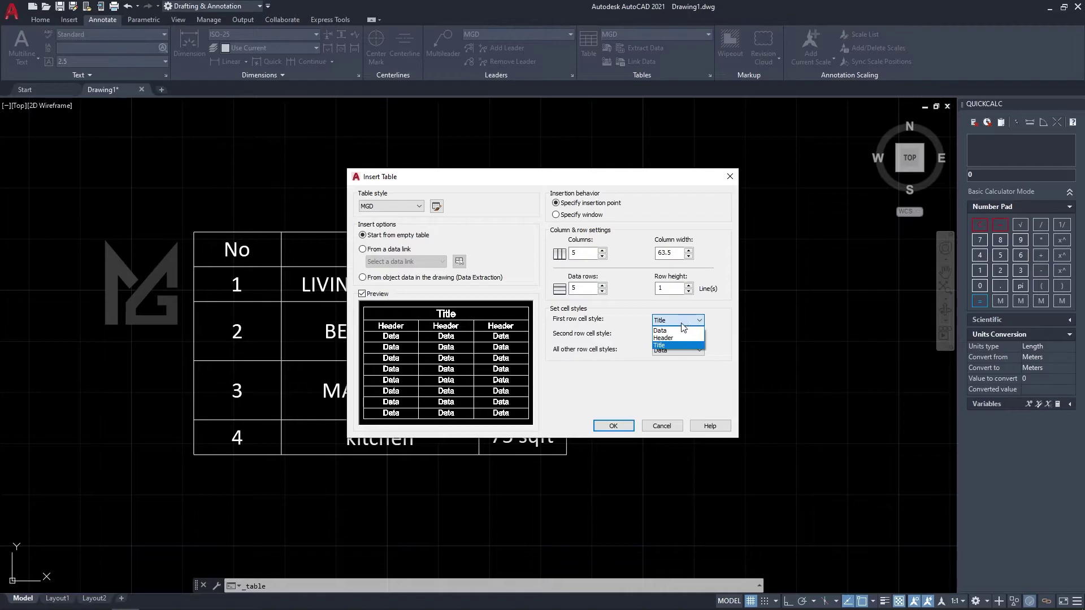
Set the new table's first row cell style to Header and its second row cell style to Data.
left_click(682, 338)
left_click(676, 336)
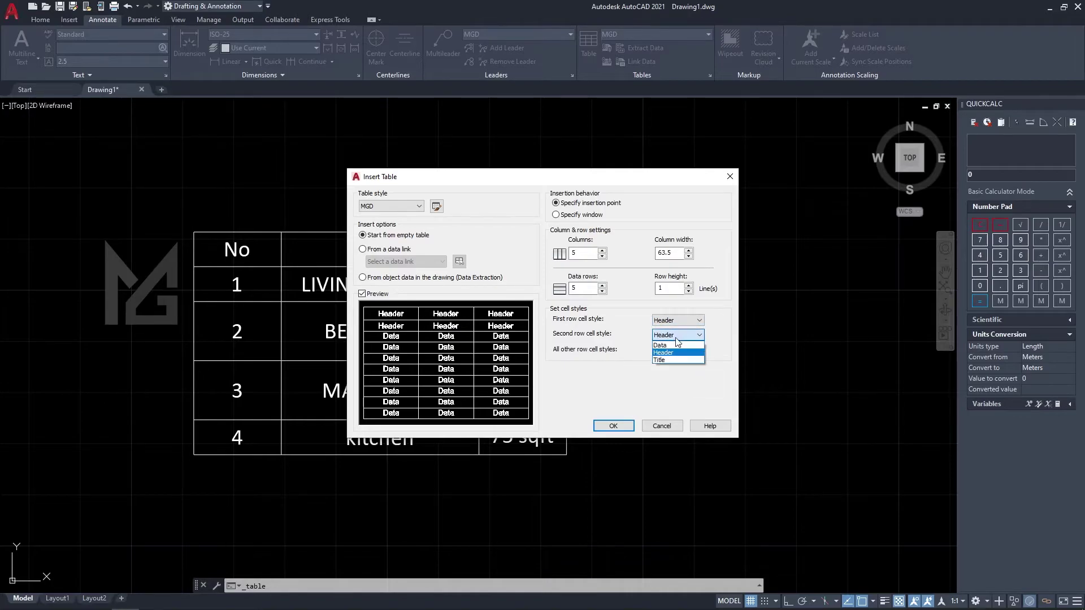
left_click(673, 344)
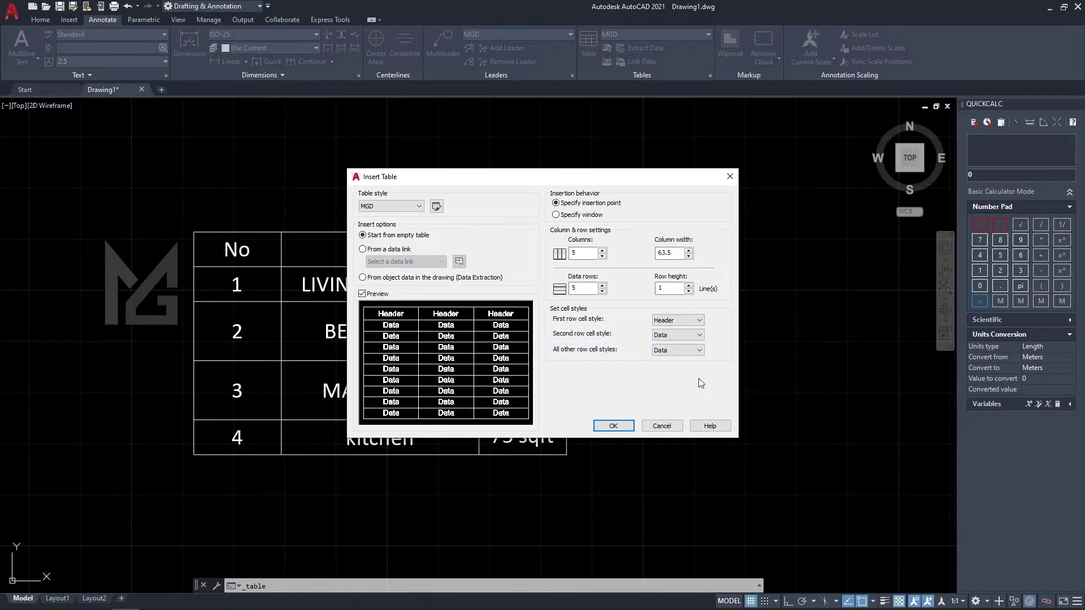
Set the new table's first row cell style to Title and its second row cell style to Header.
left_click(678, 321)
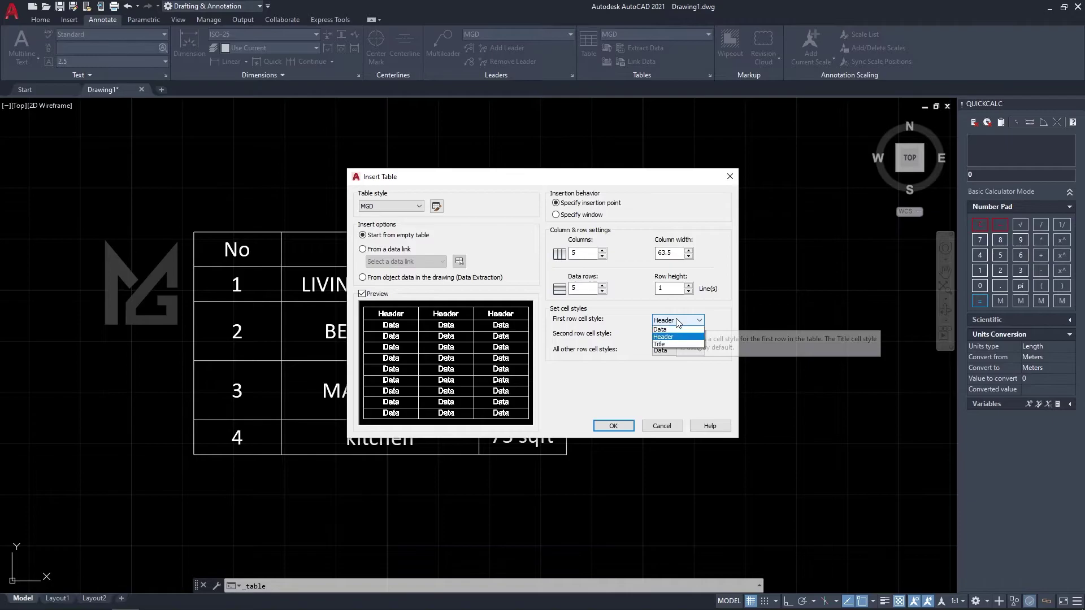
left_click(672, 342)
left_click(694, 335)
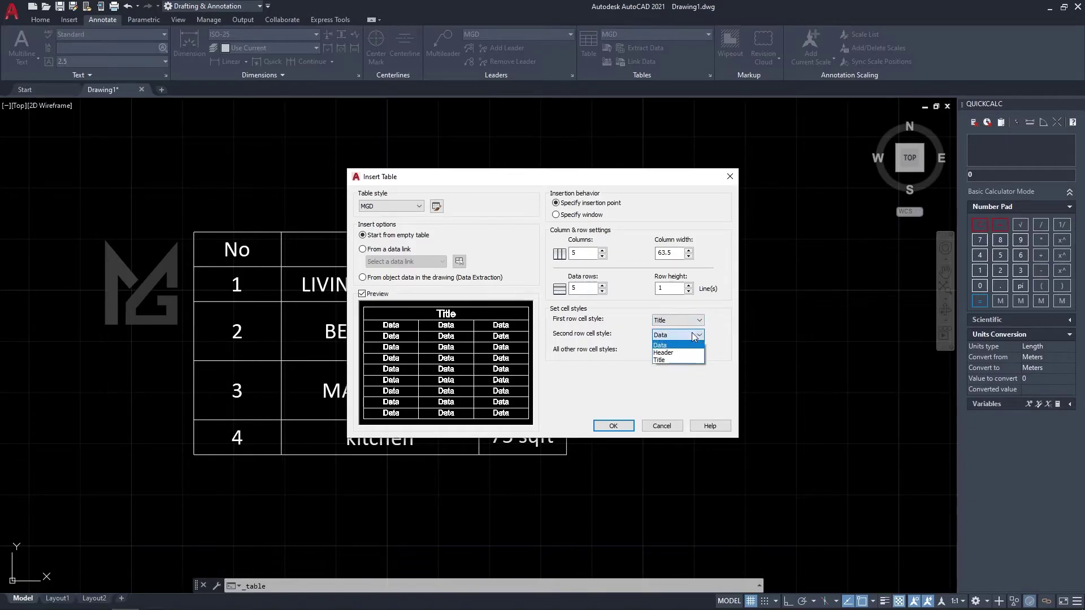
left_click(686, 353)
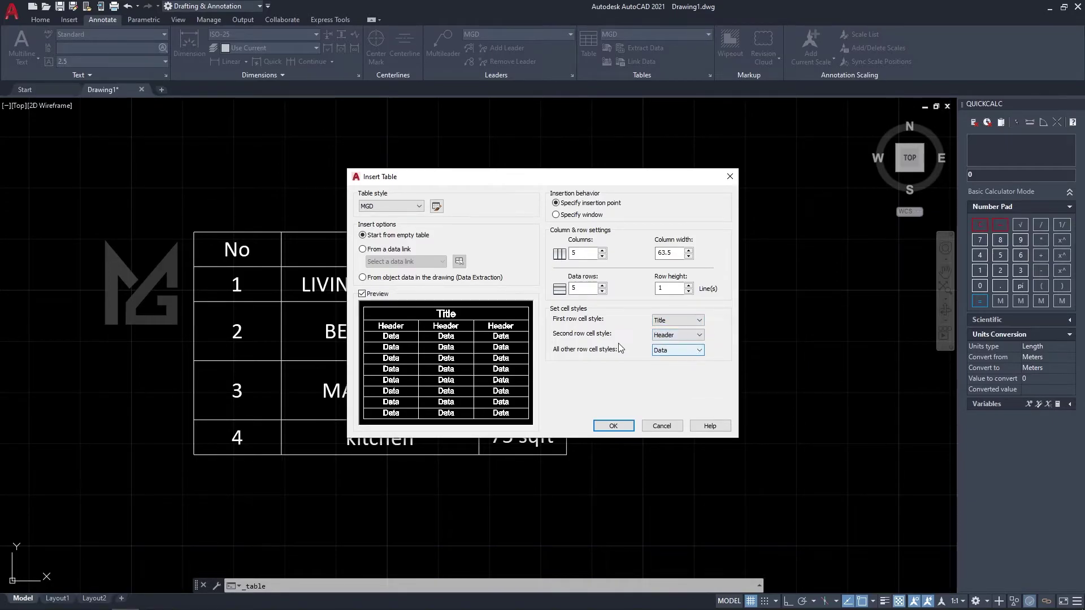
Try the Data cell style on the new table's second row and restore Header.
left_click(677, 336)
left_click(660, 345)
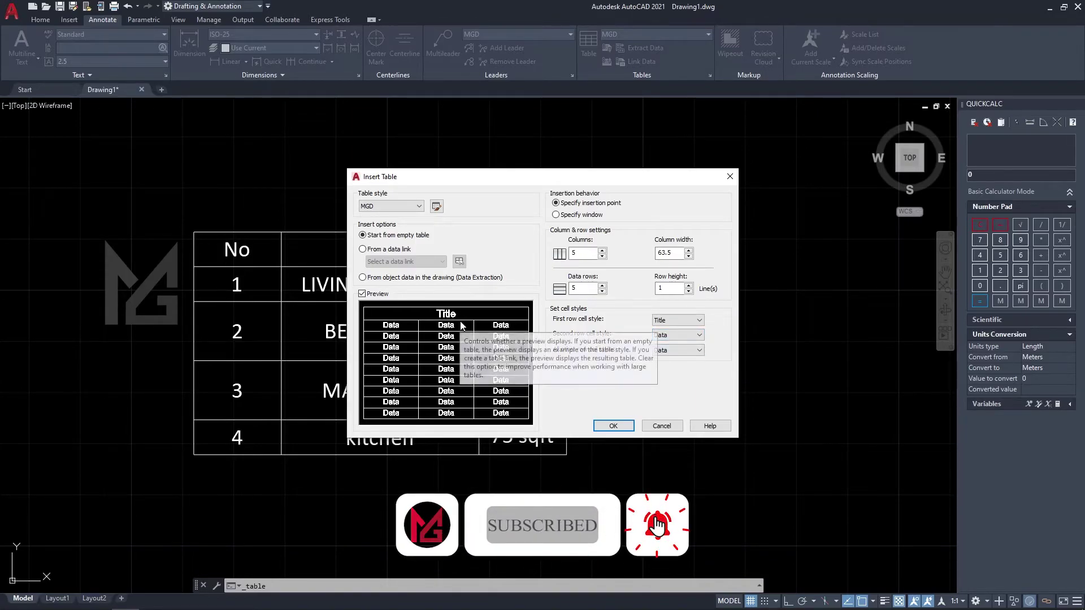
left_click(688, 336)
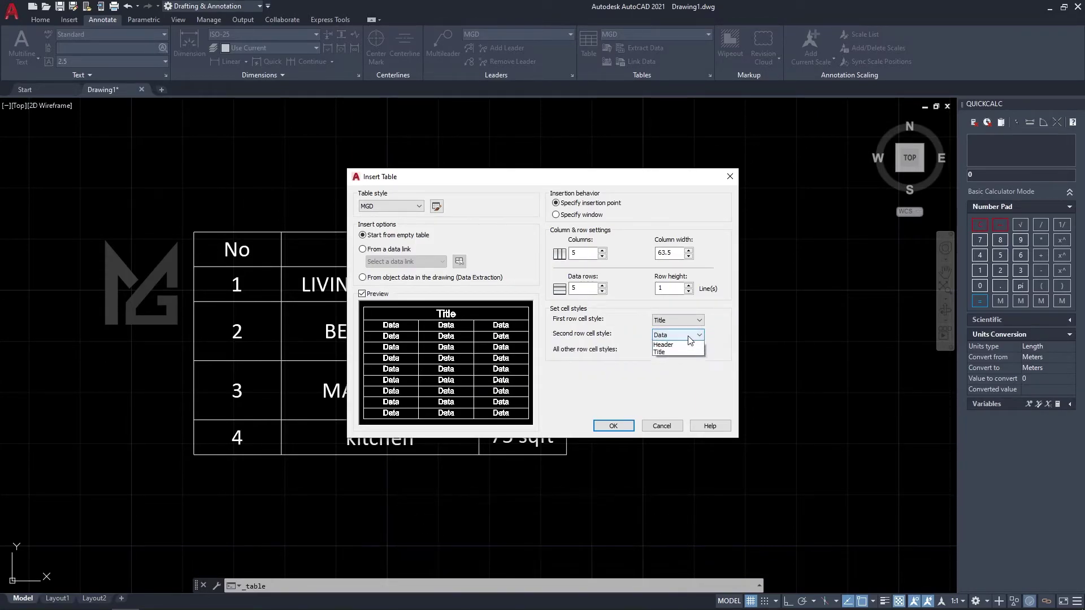
left_click(677, 353)
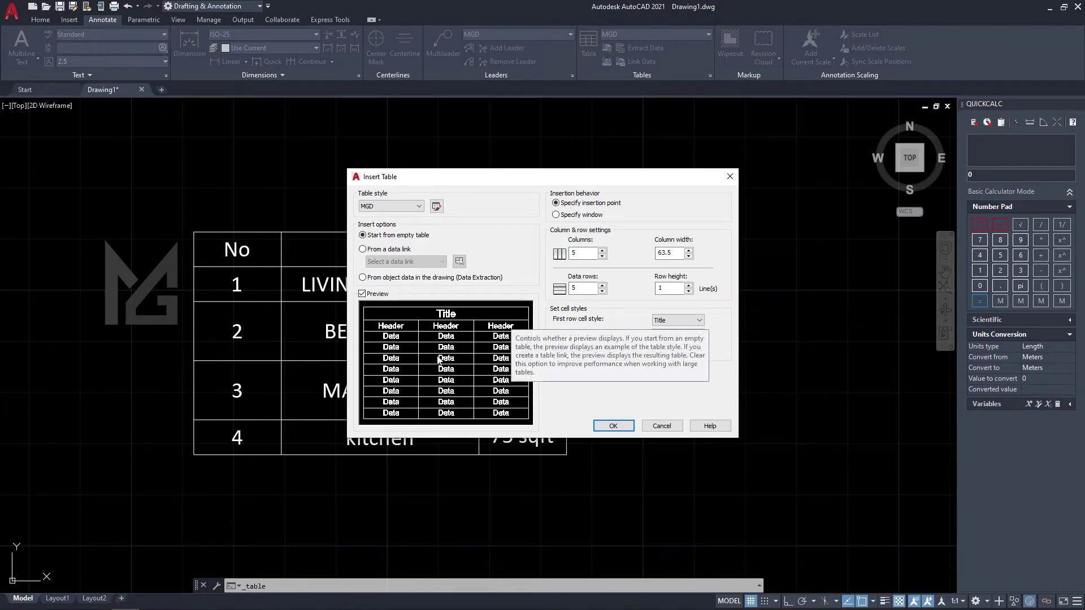
Place the 5-column table with a row height of 1 line by specifying a window beside the room table.
left_click(570, 216)
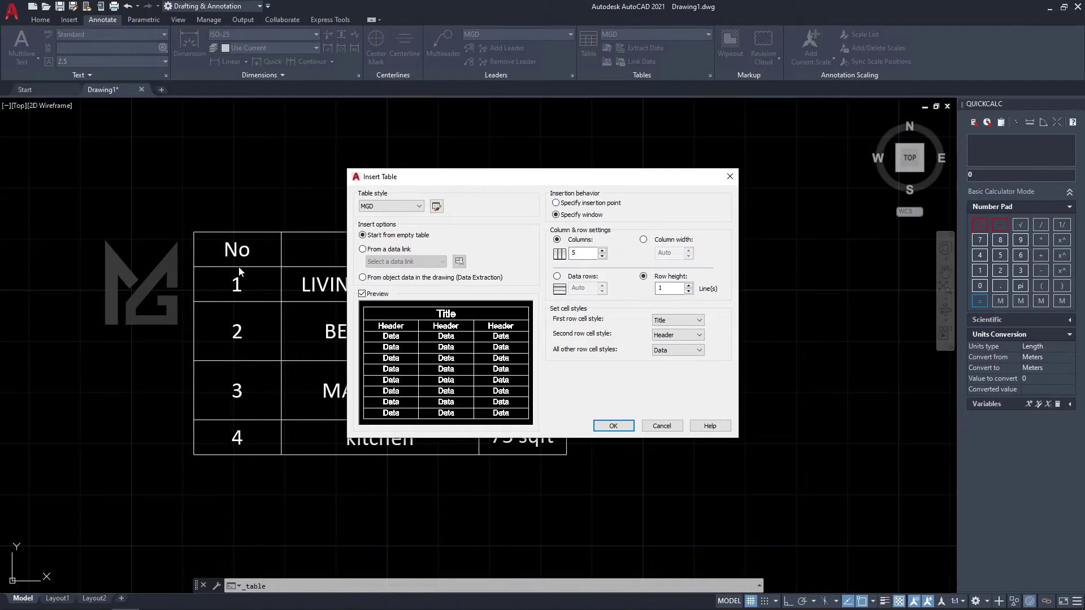
left_click(572, 203)
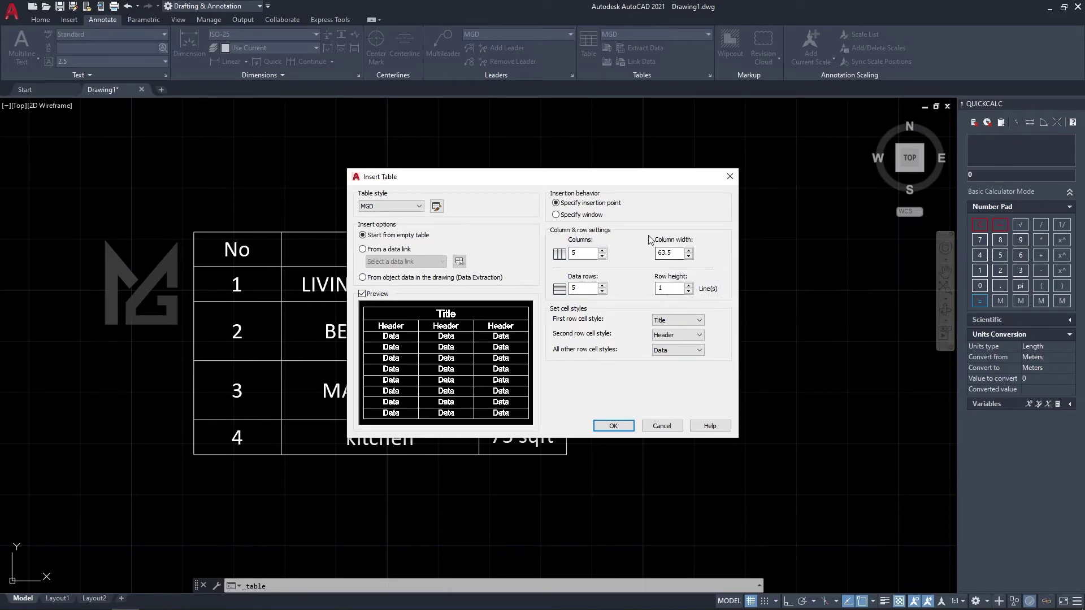
left_click(576, 215)
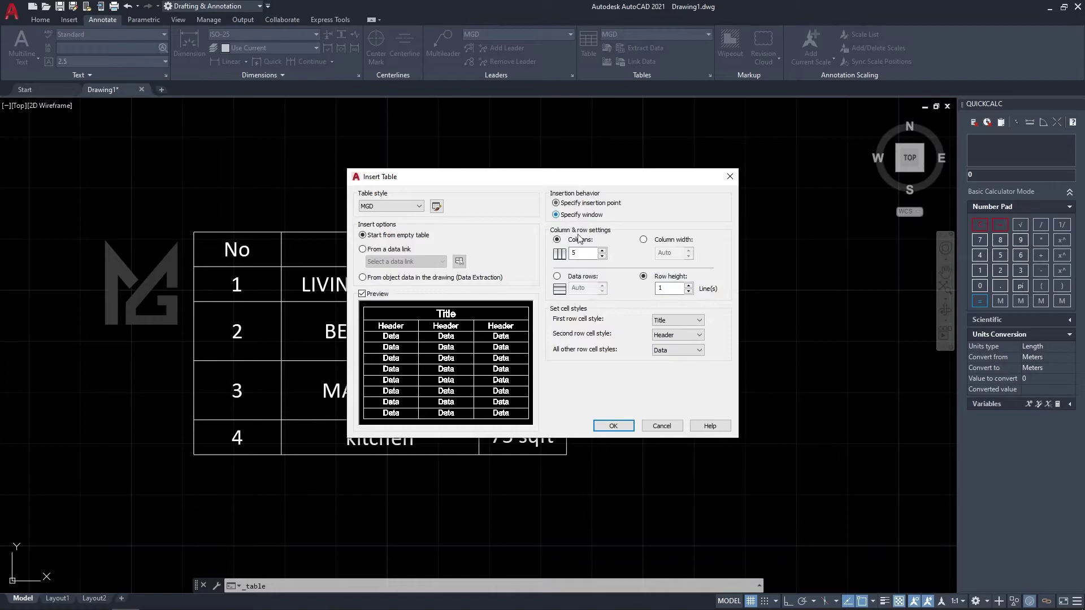
left_click(625, 430)
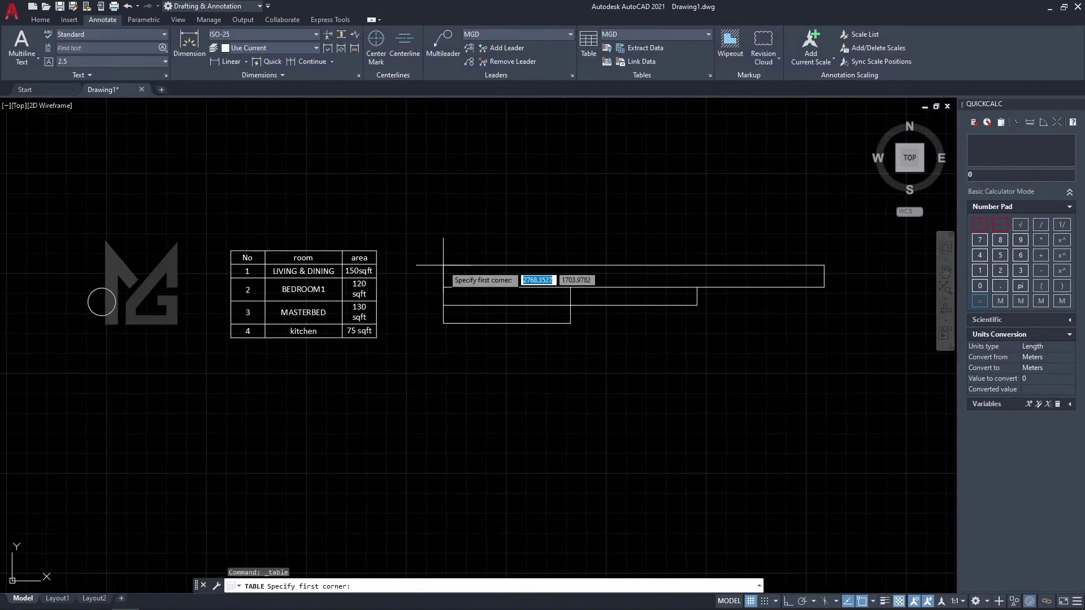
left_click(446, 253)
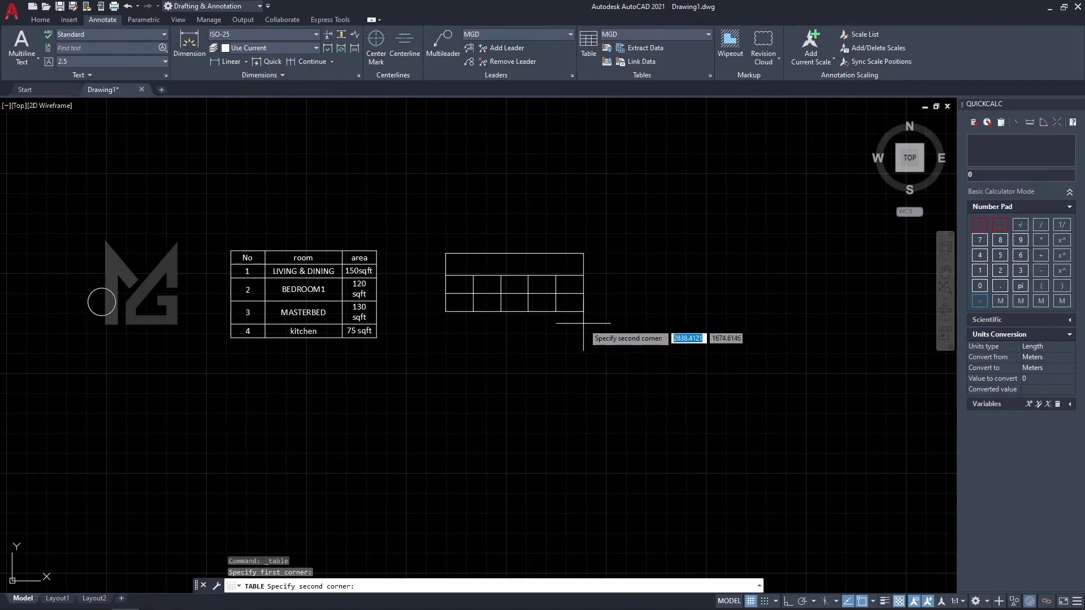
left_click(656, 364)
Enter MGD as the new table's title and NO as the heading in cell A2.
scroll(531, 288, "up", 2)
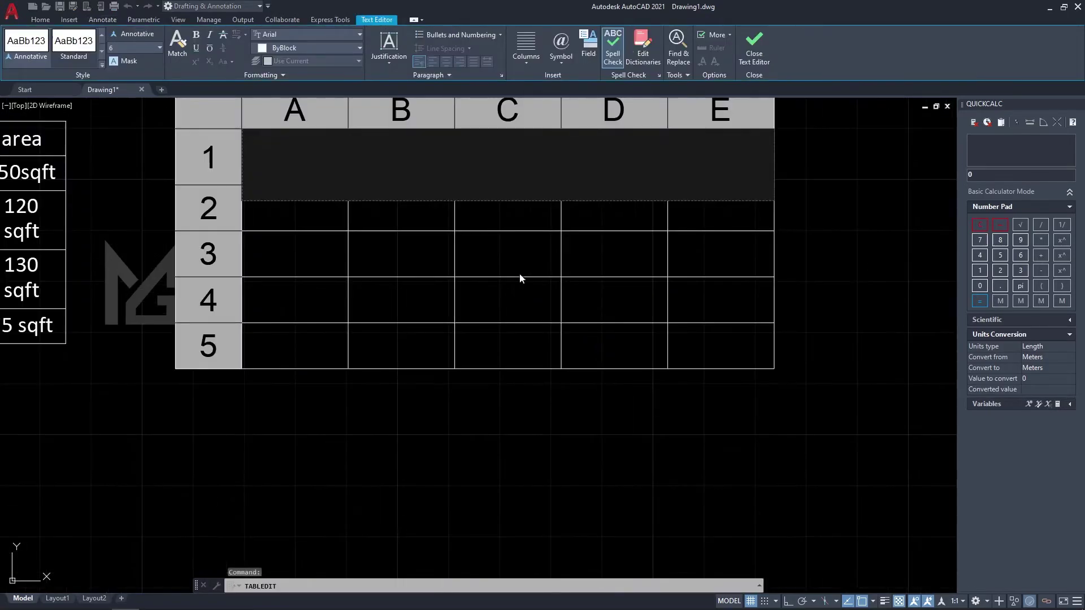
type("MGD")
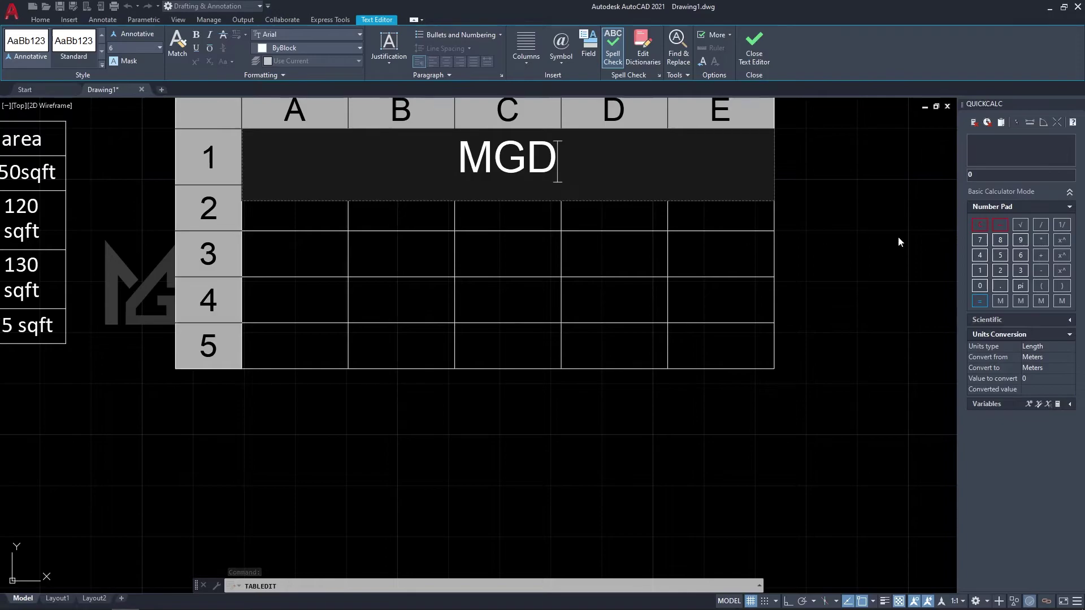
key("Tab")
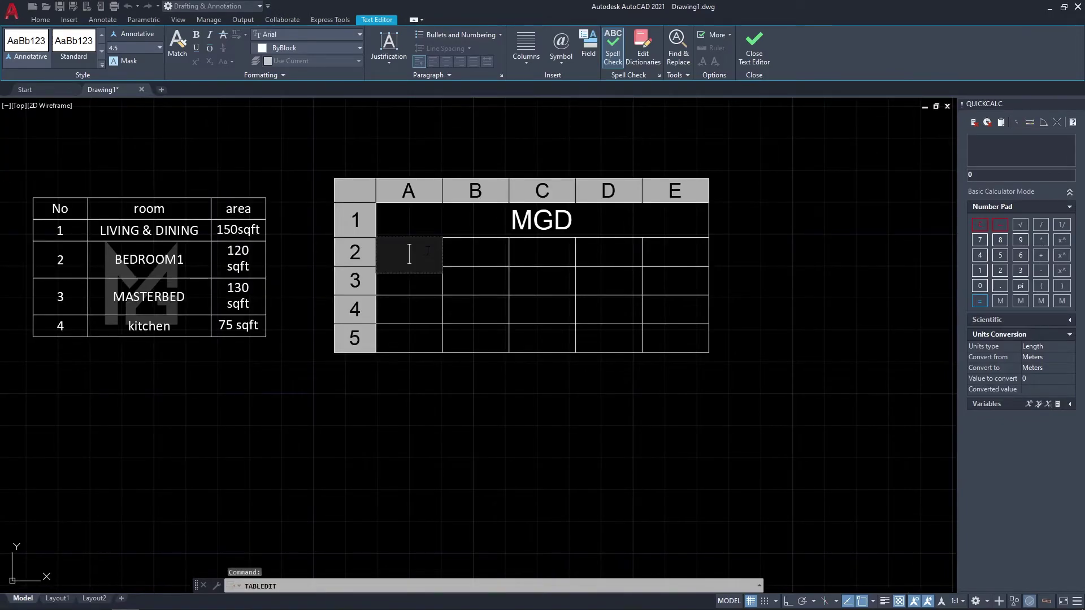
left_click(466, 257)
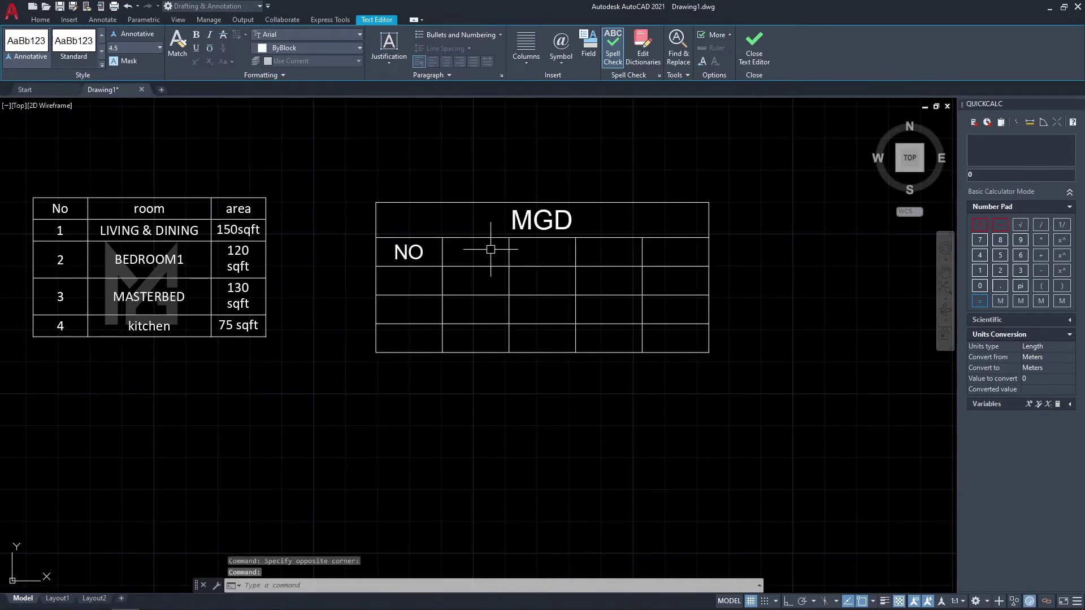
Number the first two data rows by entering 1 in cell A3 and 2 in cell A4.
double_click(476, 254)
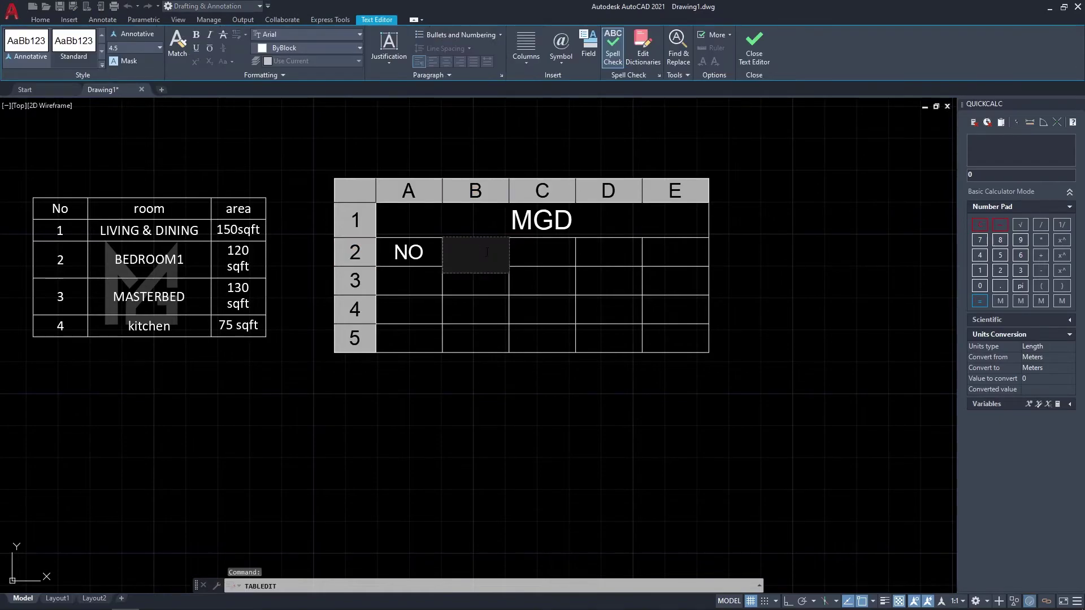
left_click(429, 294)
double_click(428, 284)
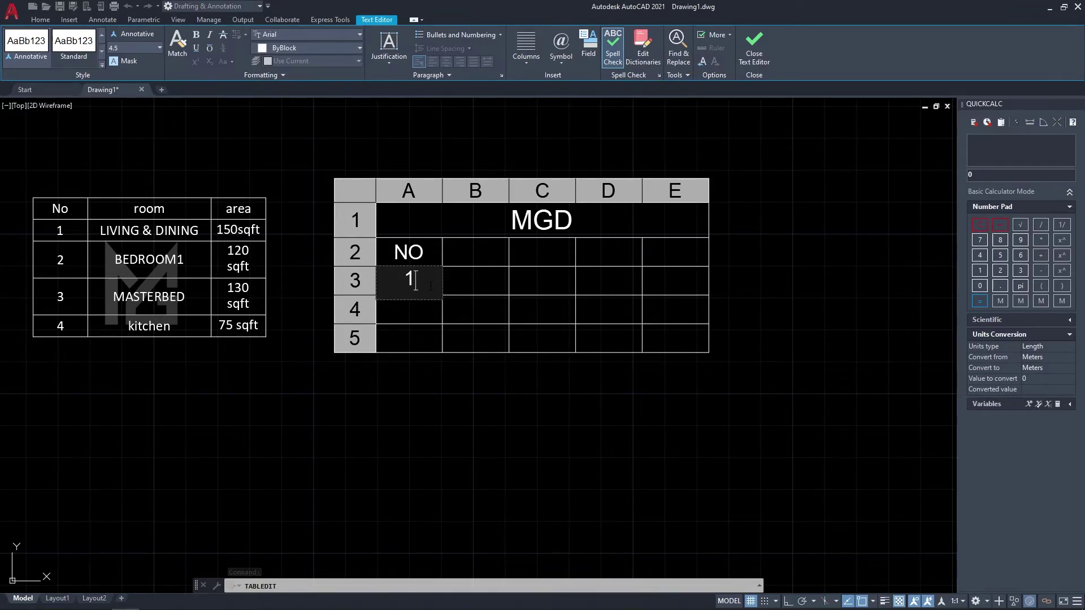
type("1")
key("Return")
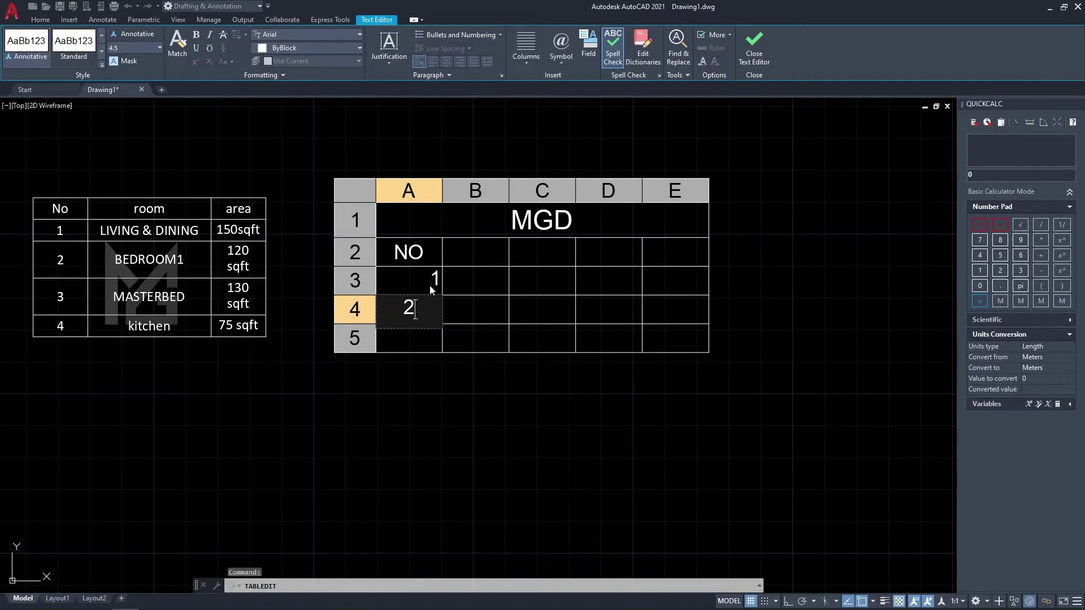
key("Return")
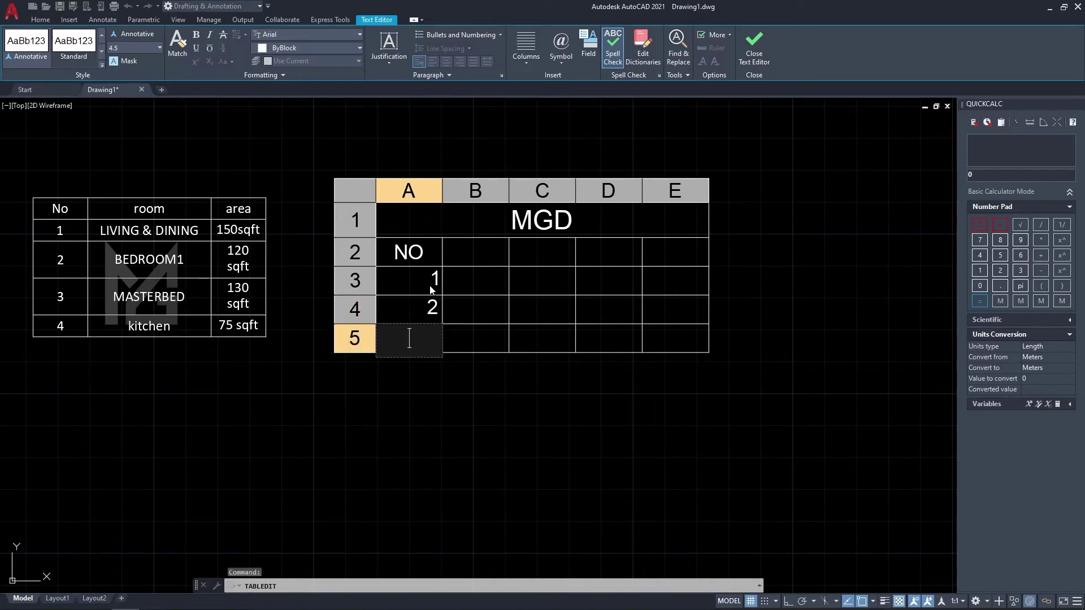
Step through the empty cells of row 5 in the MGD table as far as cell E5.
key("Tab")
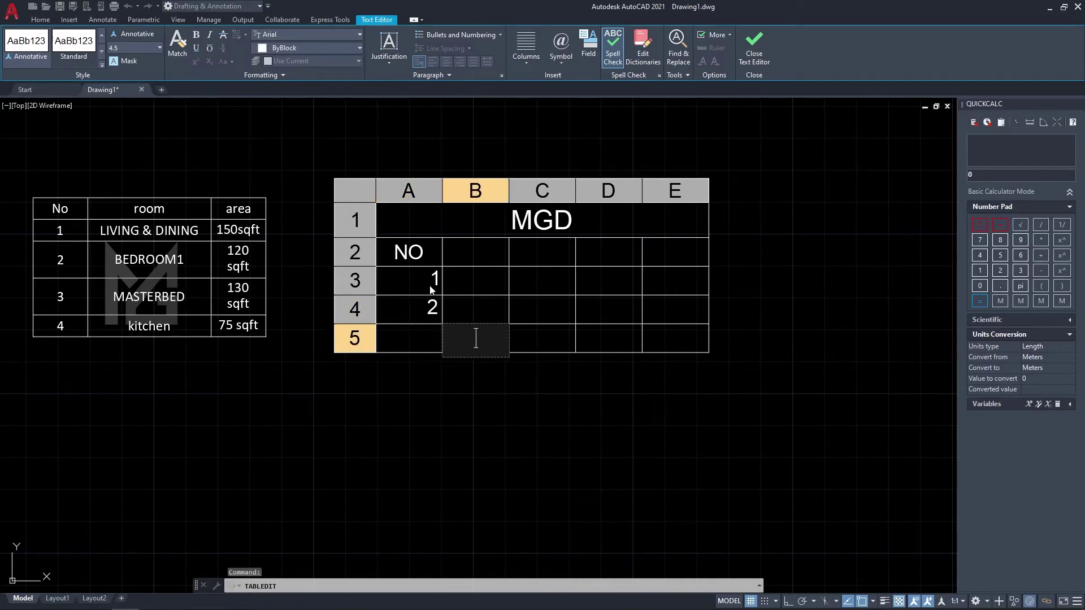
key("Tab")
key("Tab")
key("Tab")
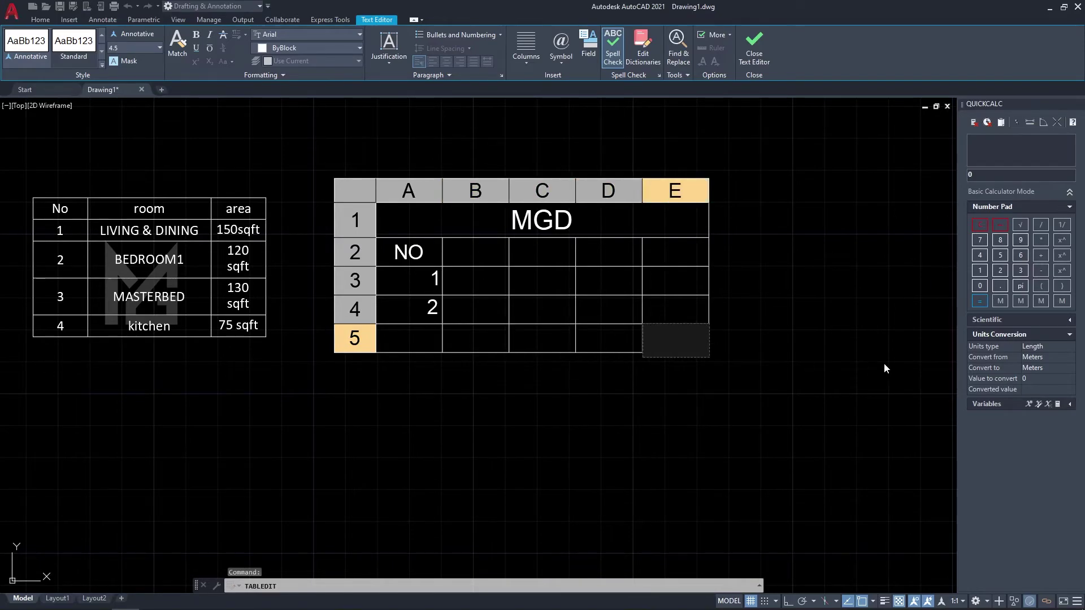
Leave cell editing and uniformly stretch the MGD table slightly wider from its upper-right grip.
left_click(774, 306)
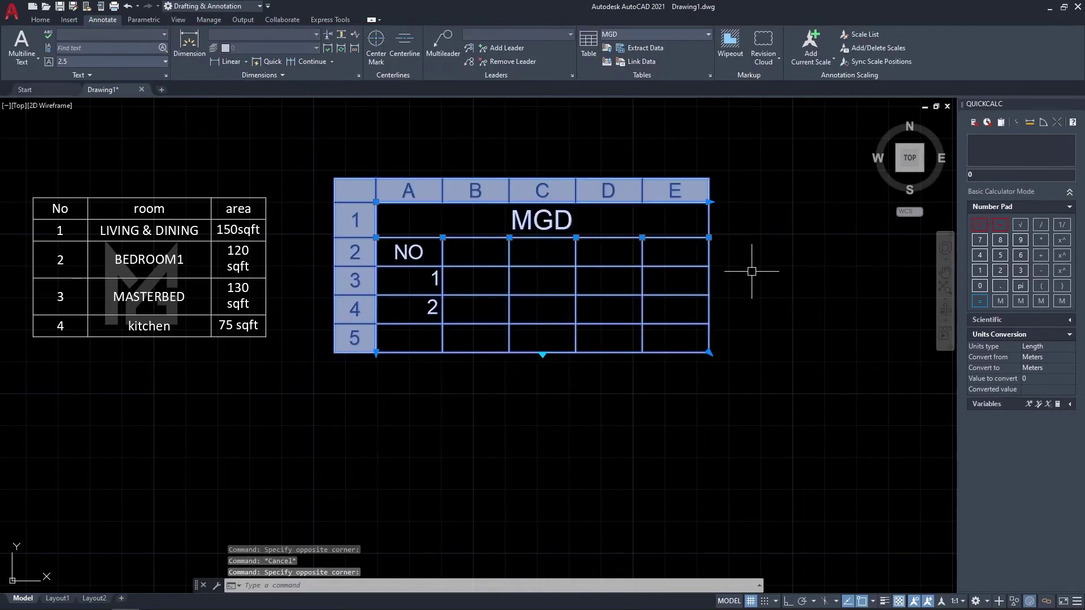
left_click(708, 202)
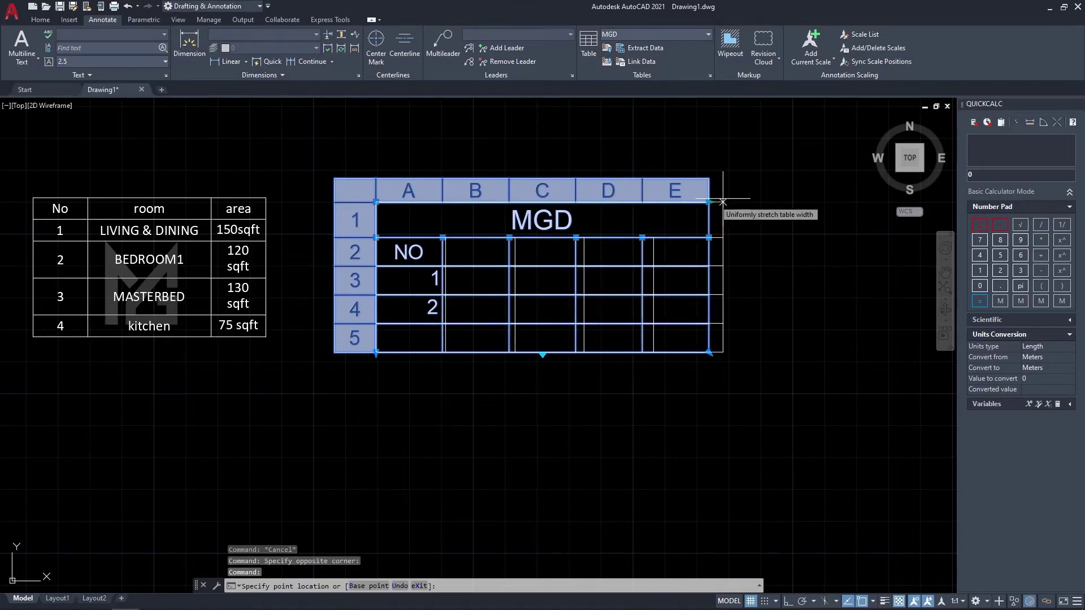
left_click(732, 198)
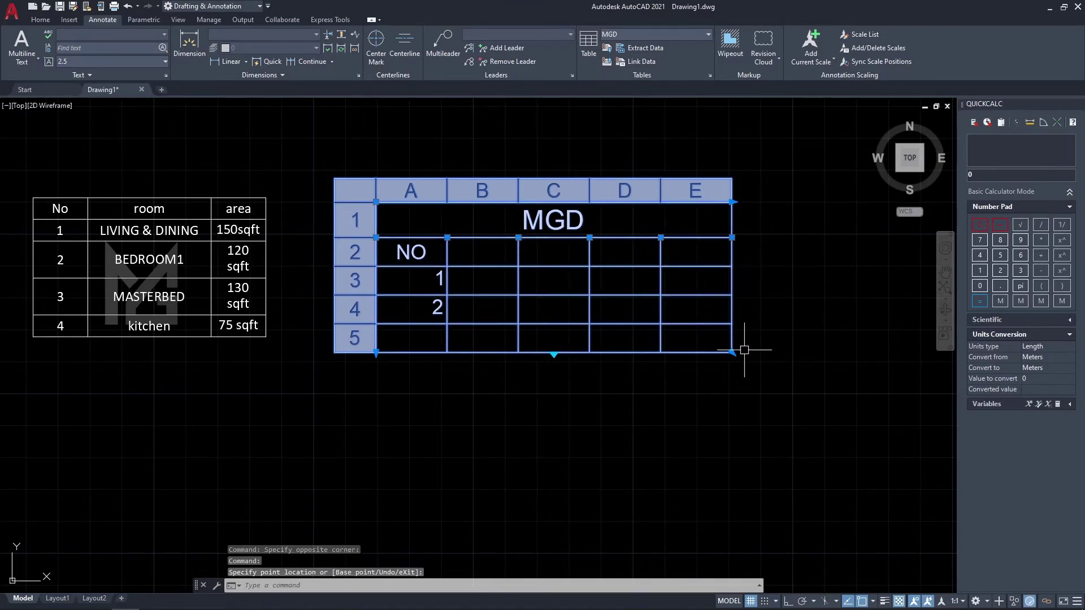
key("Escape")
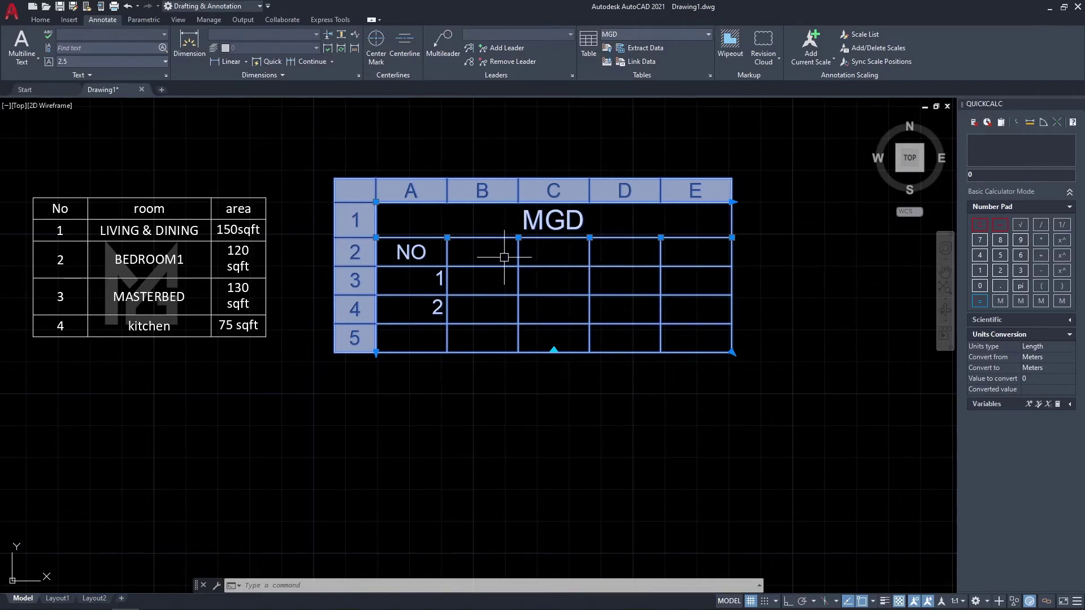
Insert a new column immediately to the right of column C in the MGD table.
key("Escape")
left_click(395, 253)
key("Escape")
double_click(557, 237)
left_click(654, 185)
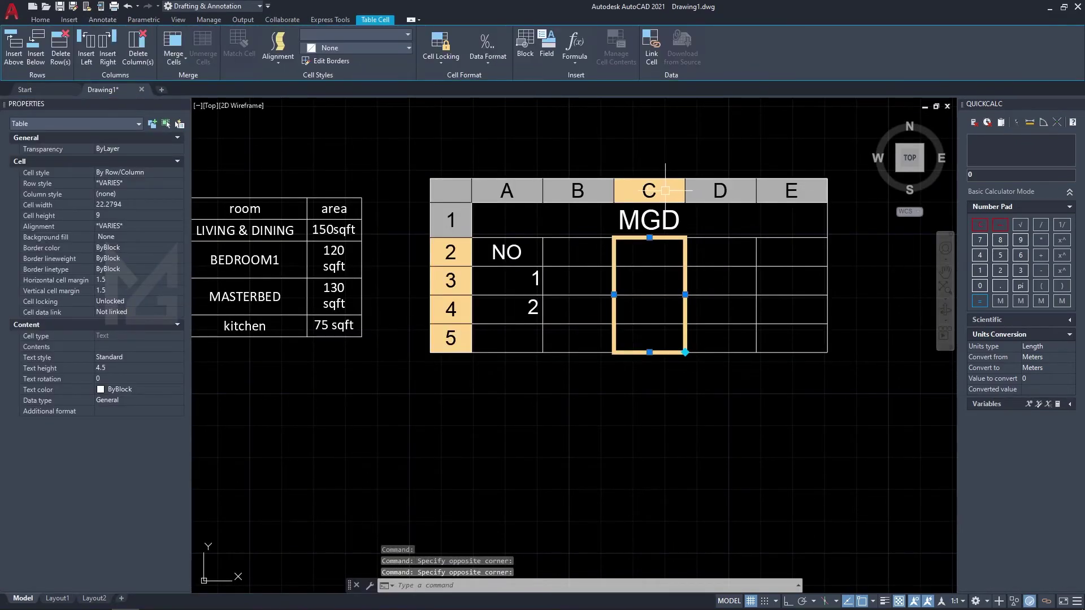
right_click(665, 190)
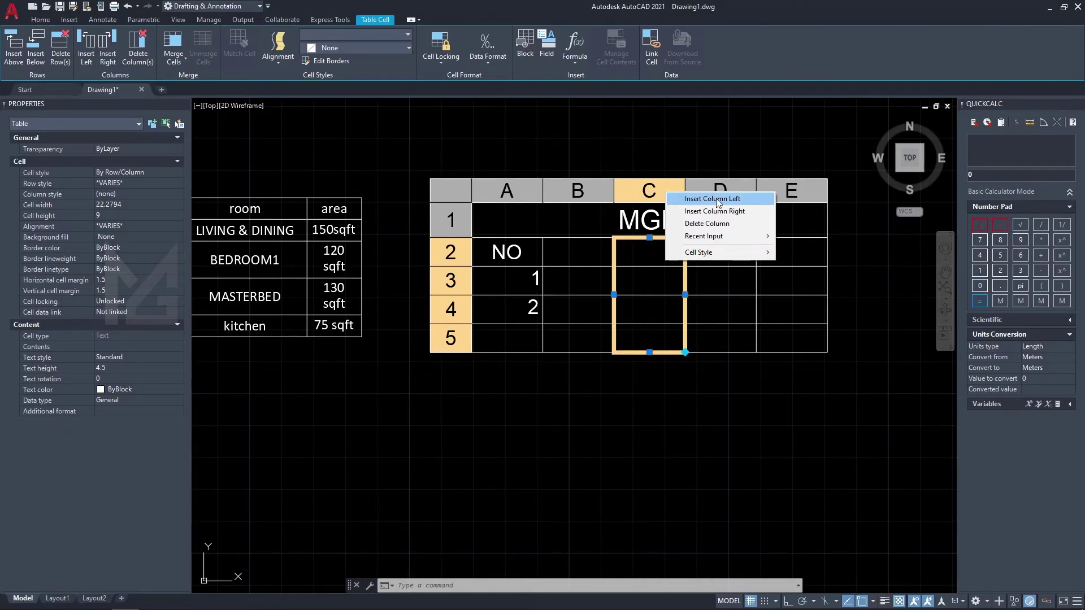
left_click(733, 212)
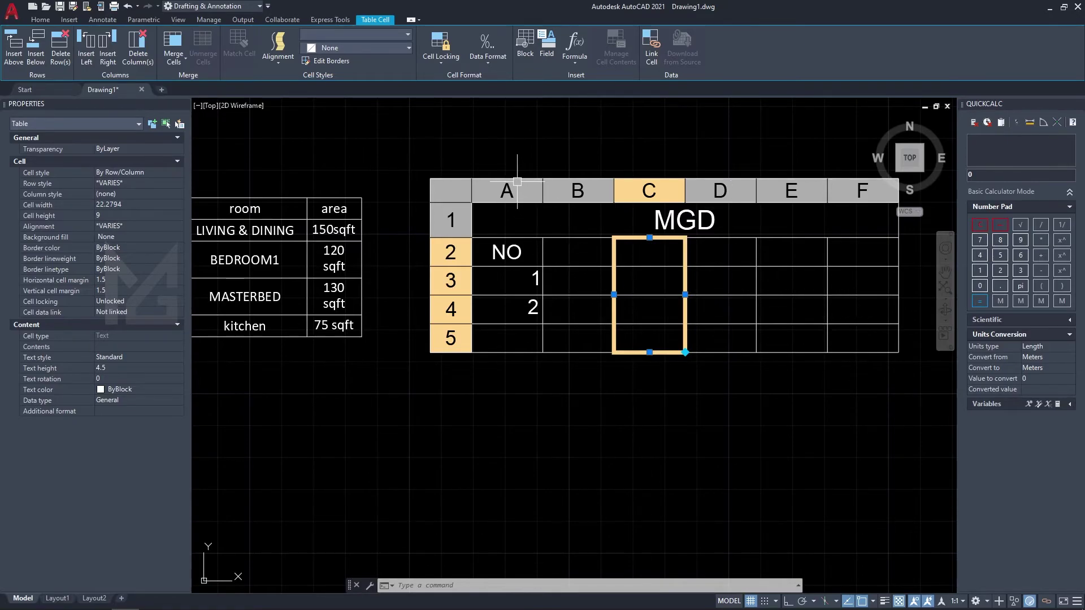
Insert a new row above the NO heading row of the MGD table.
left_click(455, 252)
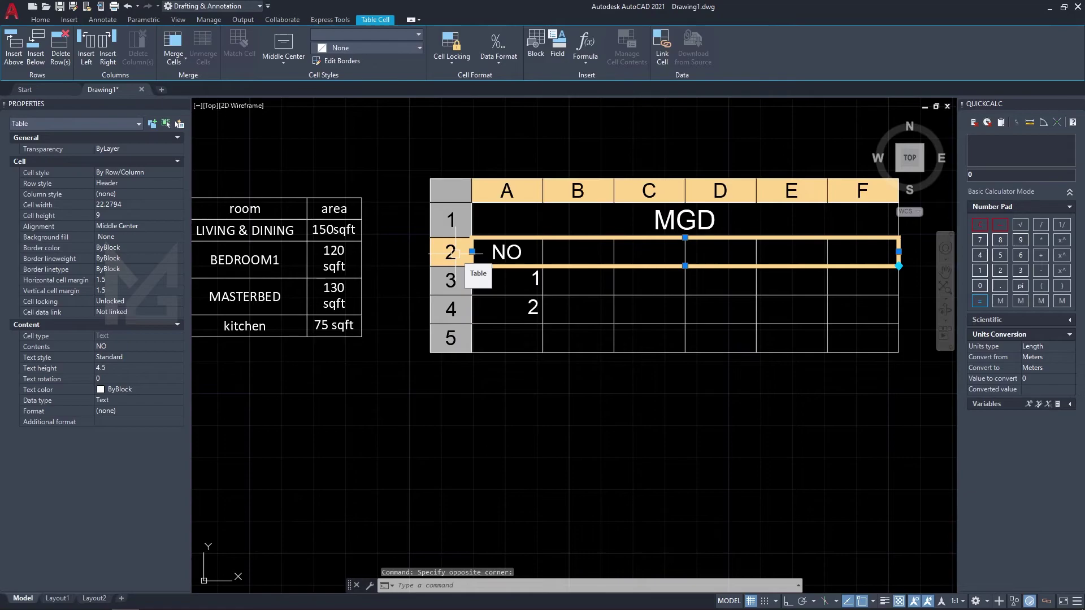
right_click(449, 256)
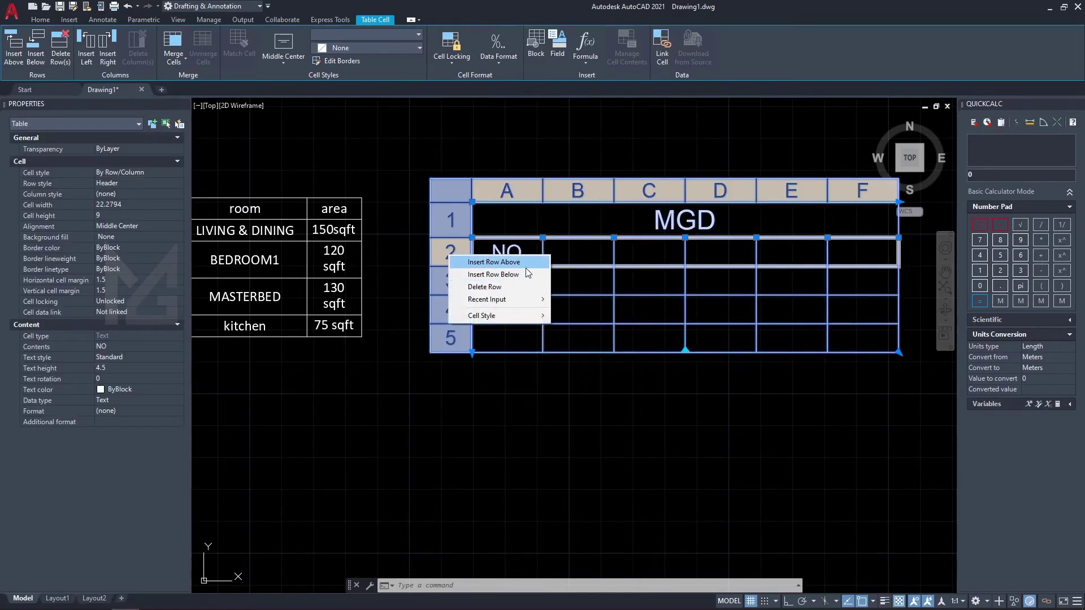
left_click(495, 261)
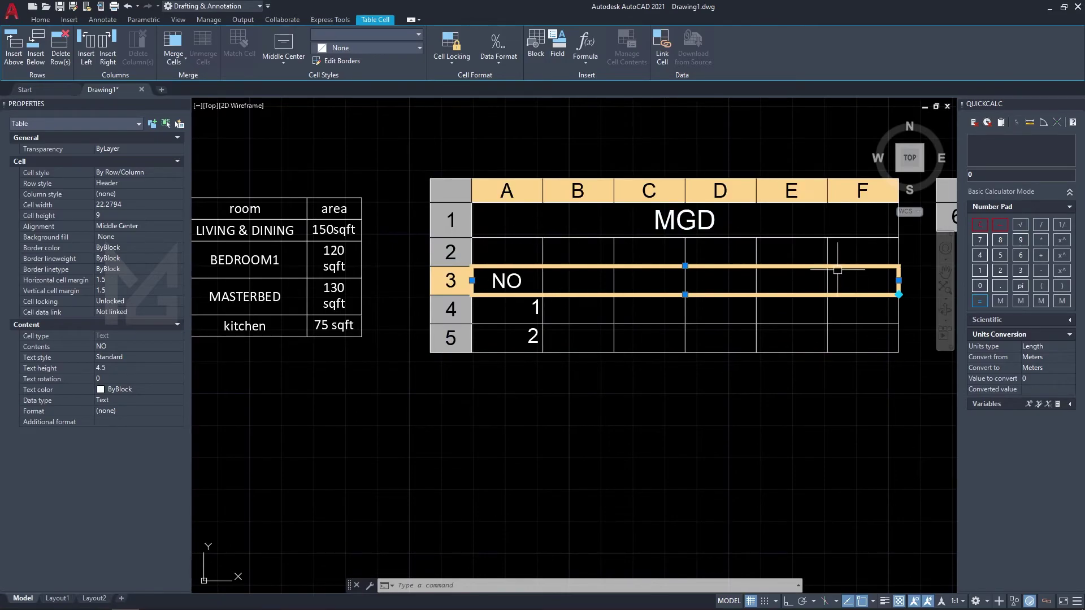
scroll(581, 376, "down", 5)
scroll(589, 376, "up", 3)
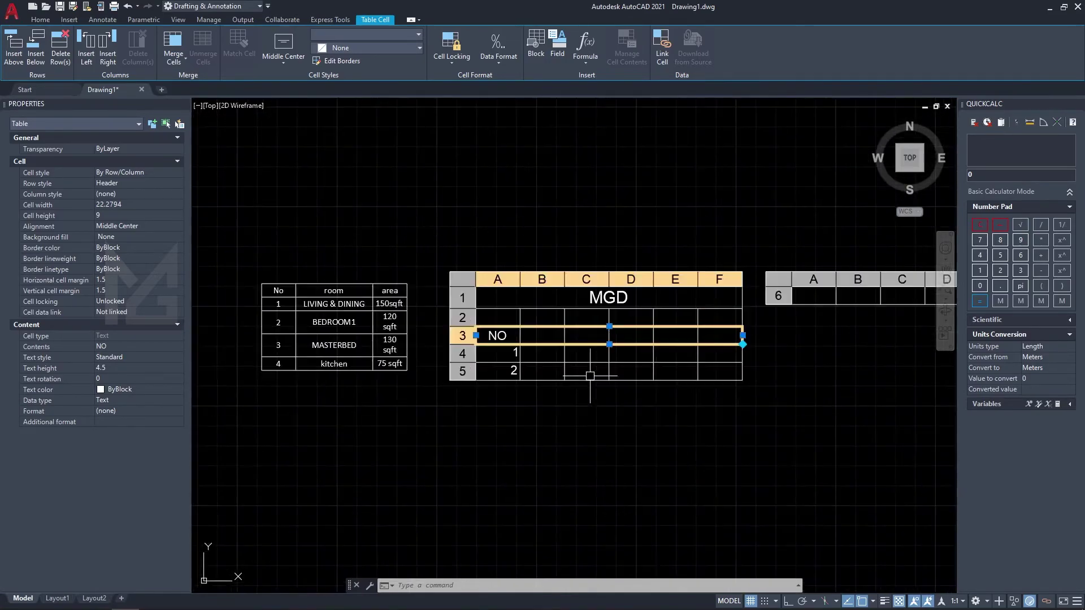
Delete the NO heading row from the MGD table and leave cell editing.
right_click(463, 335)
left_click(489, 368)
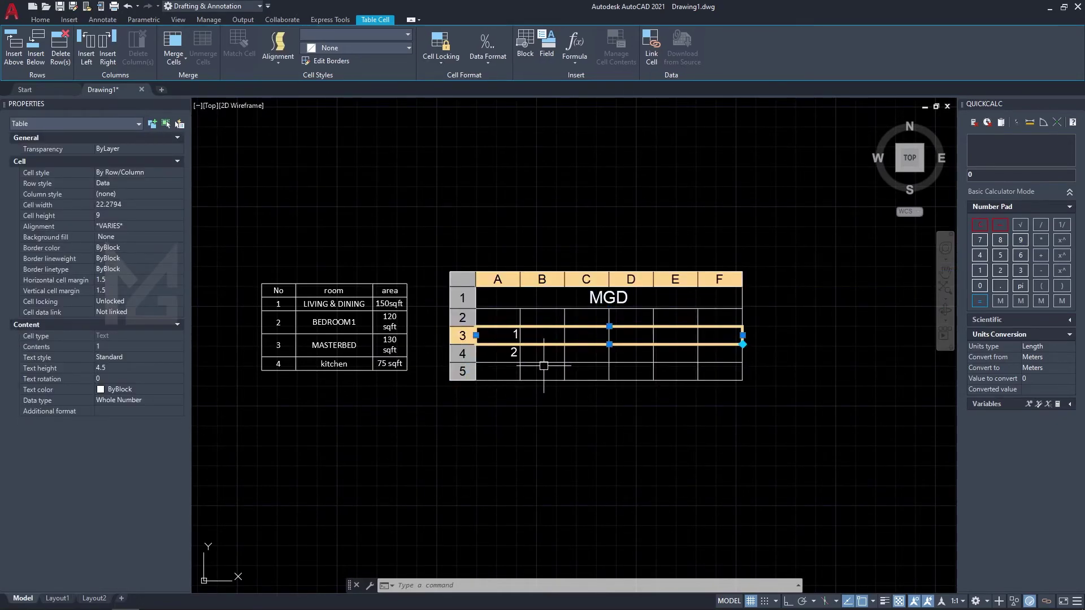
key("Escape")
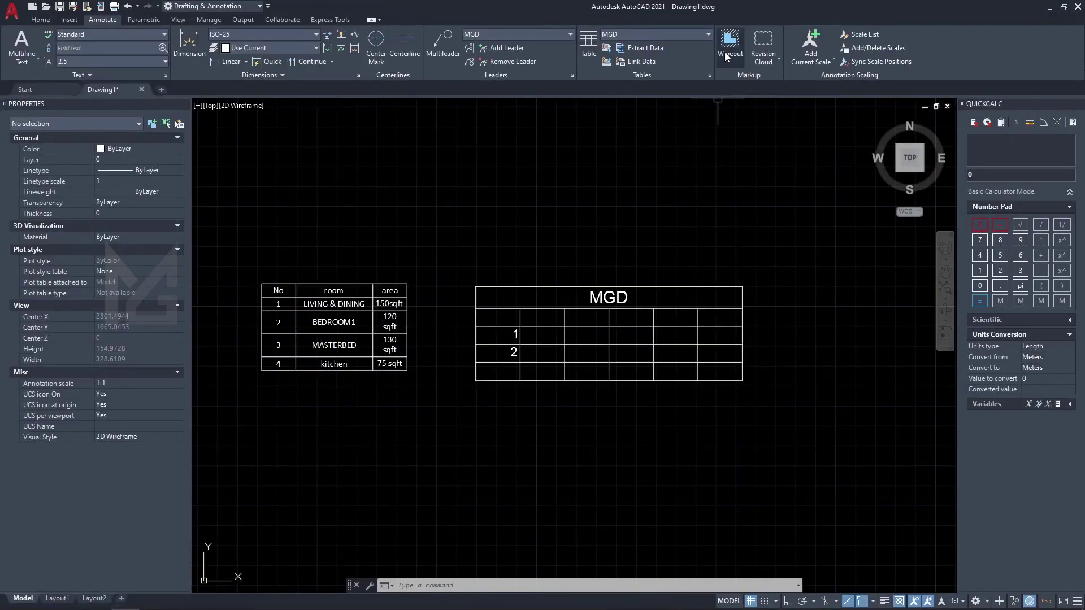
Draw a four-sided wipeout that completely covers the MGD table.
left_click(726, 54)
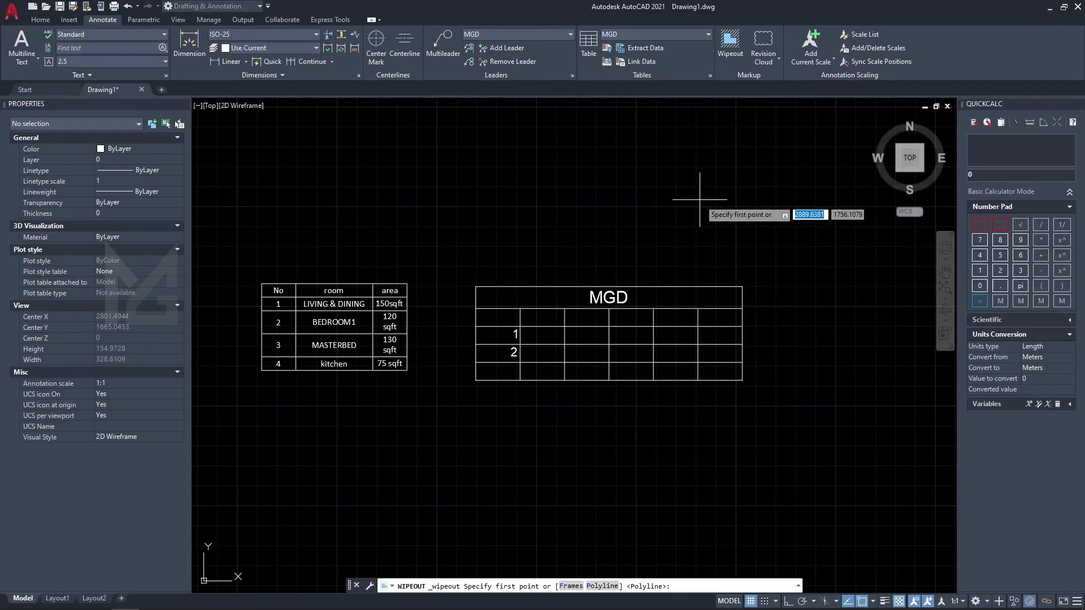
left_click(465, 272)
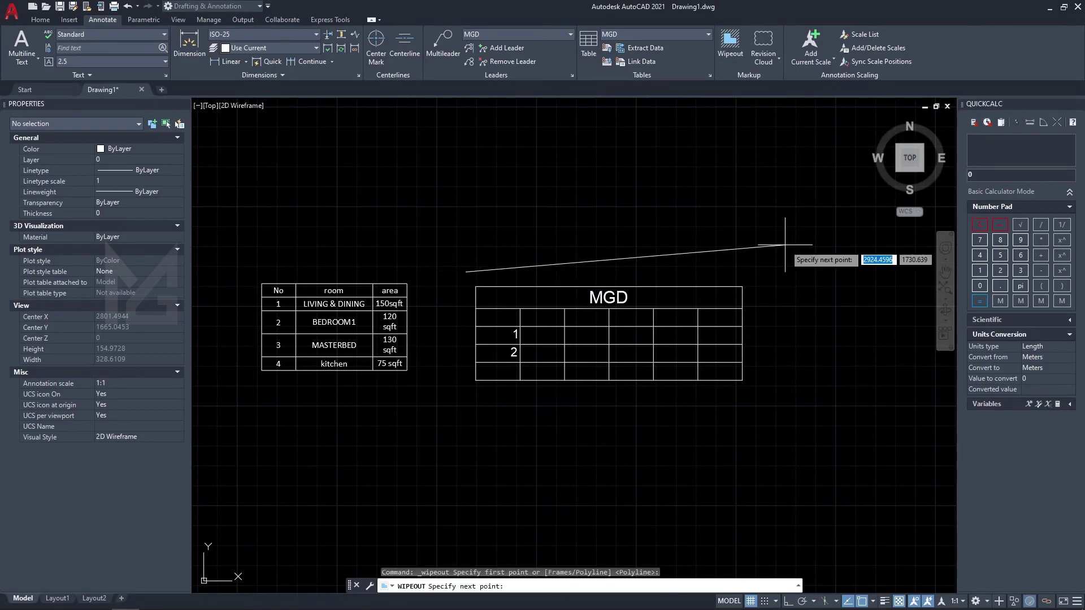
left_click(755, 266)
left_click(748, 416)
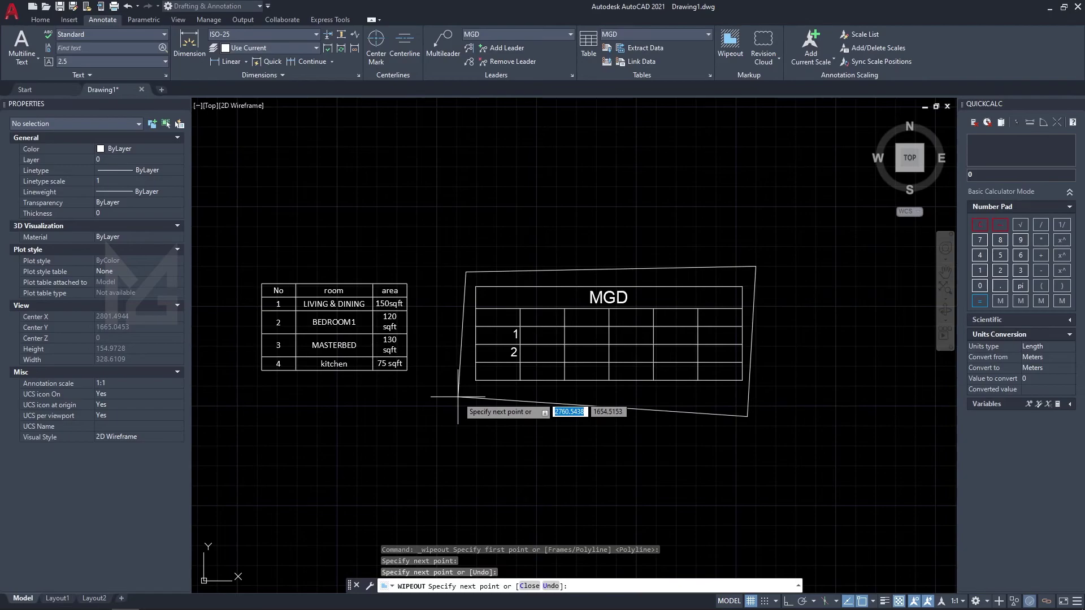
left_click(459, 397)
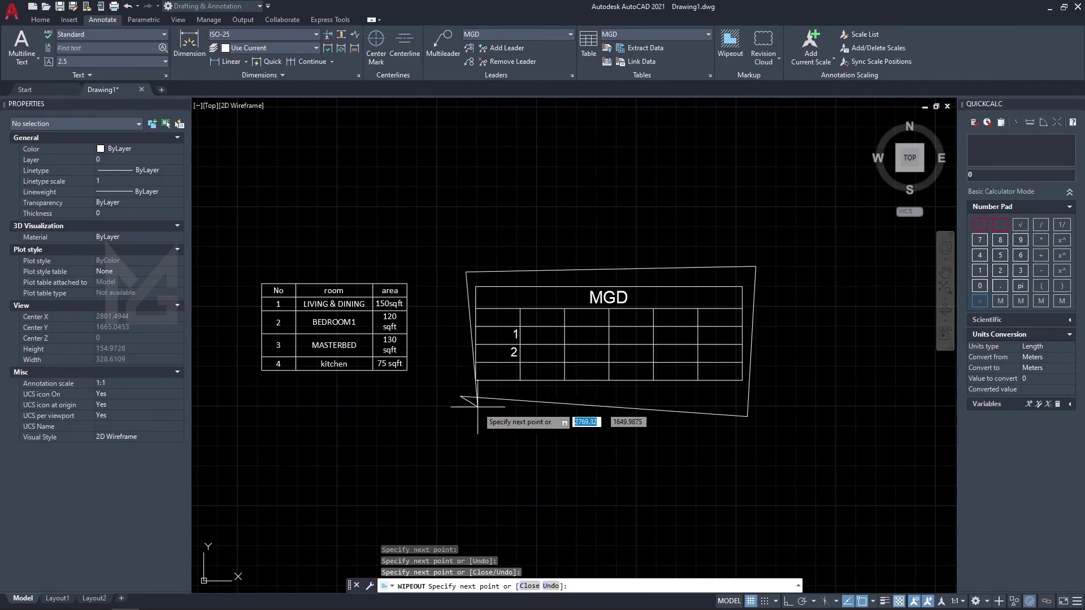
key("Return")
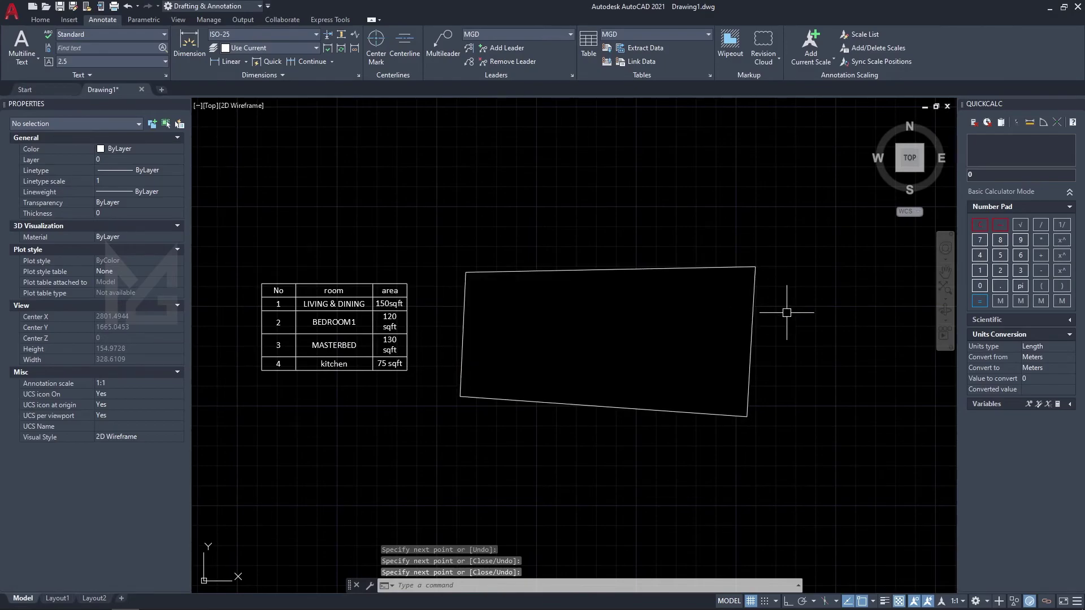
Delete the wipeout that covers the MGD table.
left_click(748, 301)
key("Return")
middle_click_drag(748, 301, 661, 316)
key("Escape")
key("Escape")
left_click(666, 282)
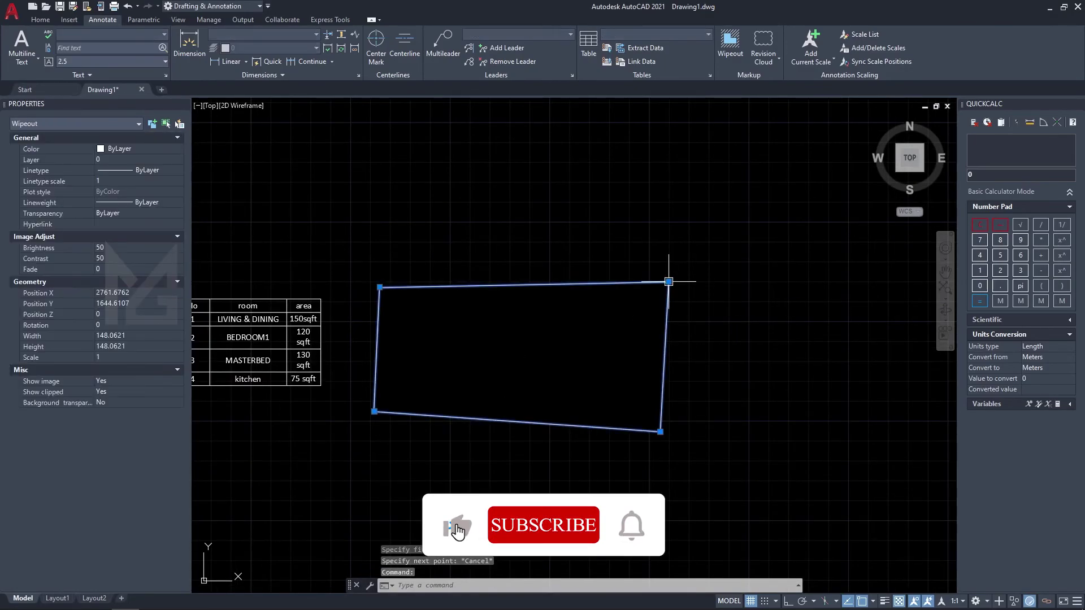
key("Delete")
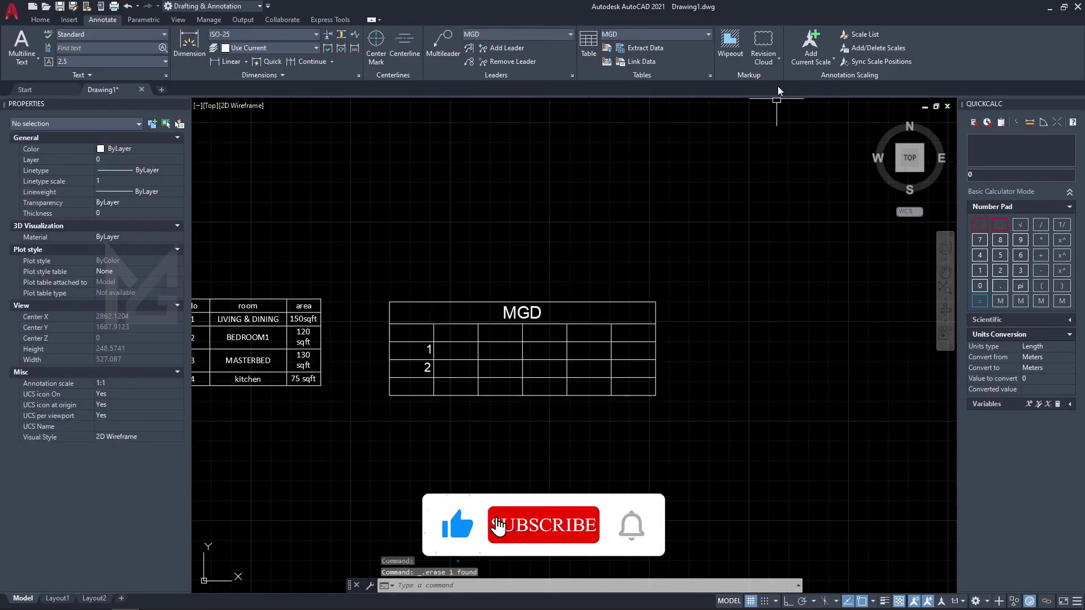
left_click(770, 50)
scroll(618, 367, "down", 2)
scroll(449, 316, "up", 8)
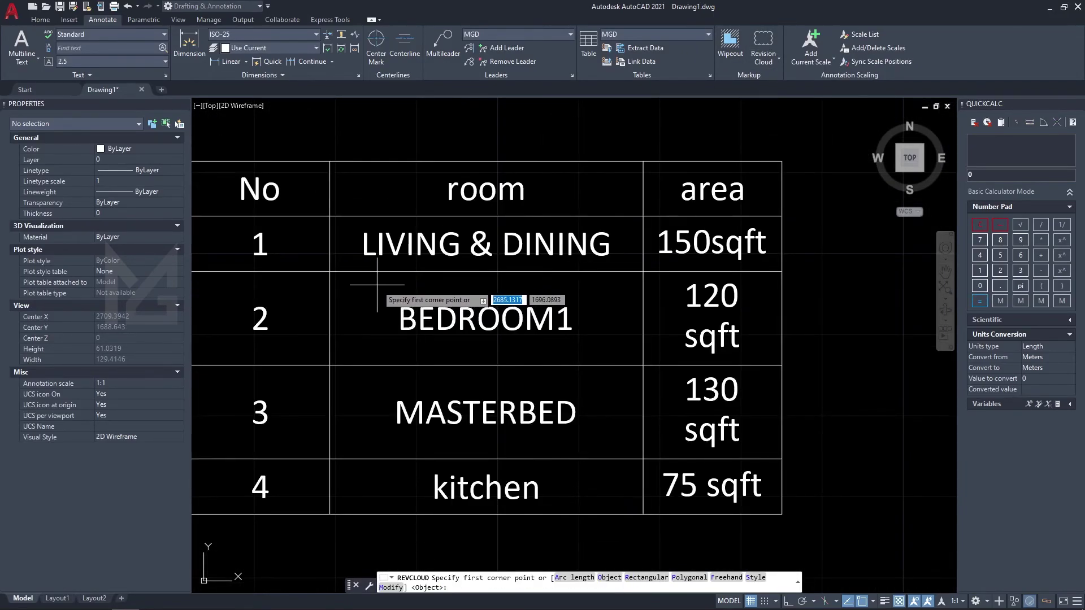
left_click(374, 280)
scroll(584, 326, "down", 8)
key("Escape")
Draw a large rectangular revision cloud enclosing the room table and the MGD table.
left_click(769, 43)
left_click(778, 58)
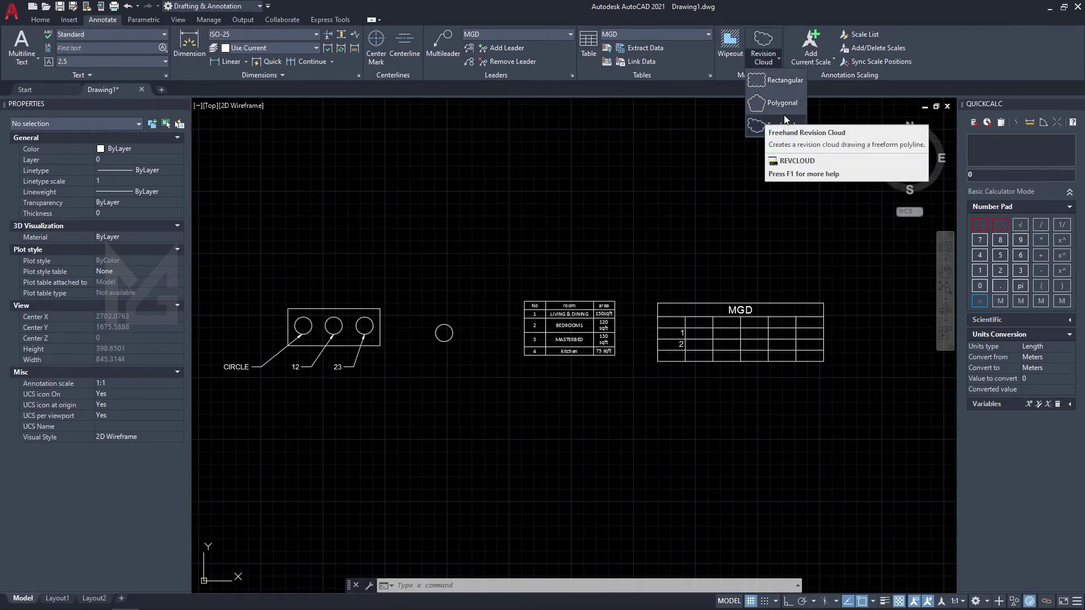
left_click(784, 80)
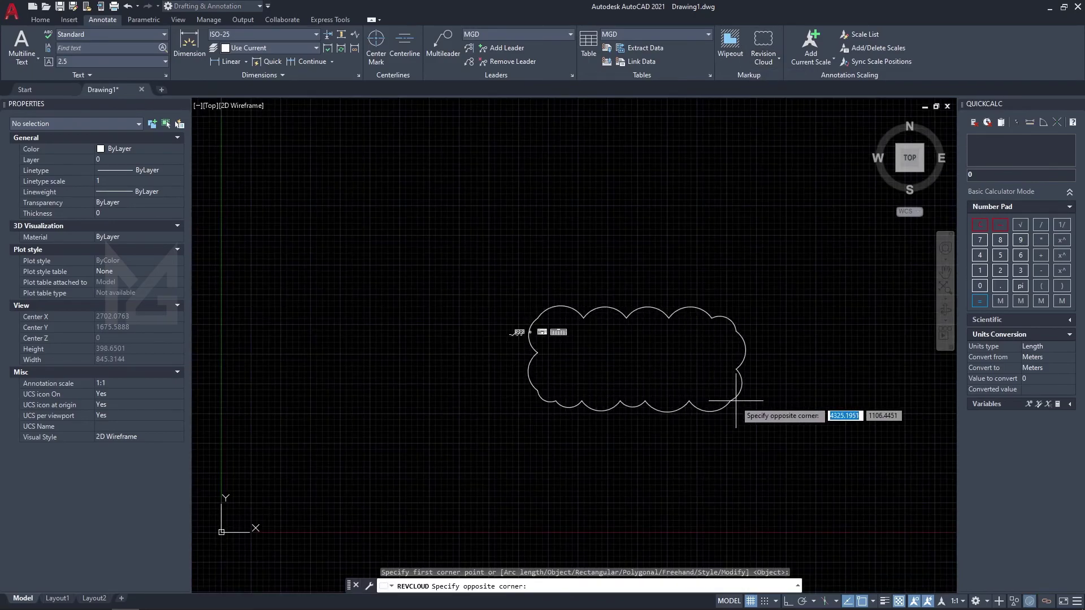
left_click(727, 399)
scroll(727, 399, "up", 3)
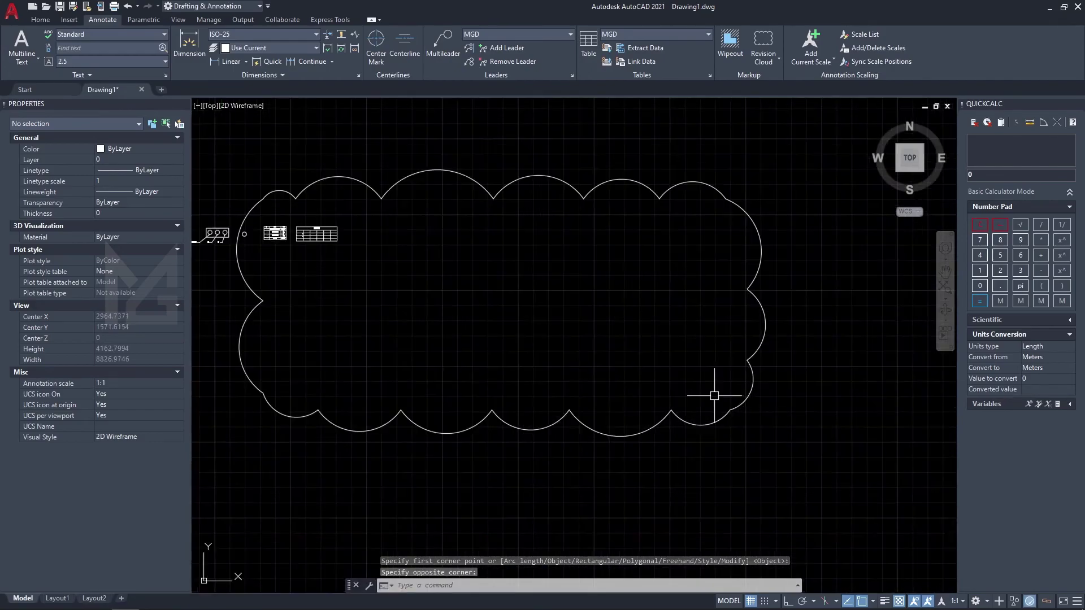
Scale the rectangular revision cloud down from a base point near its centre.
left_click(730, 388)
left_click(730, 383)
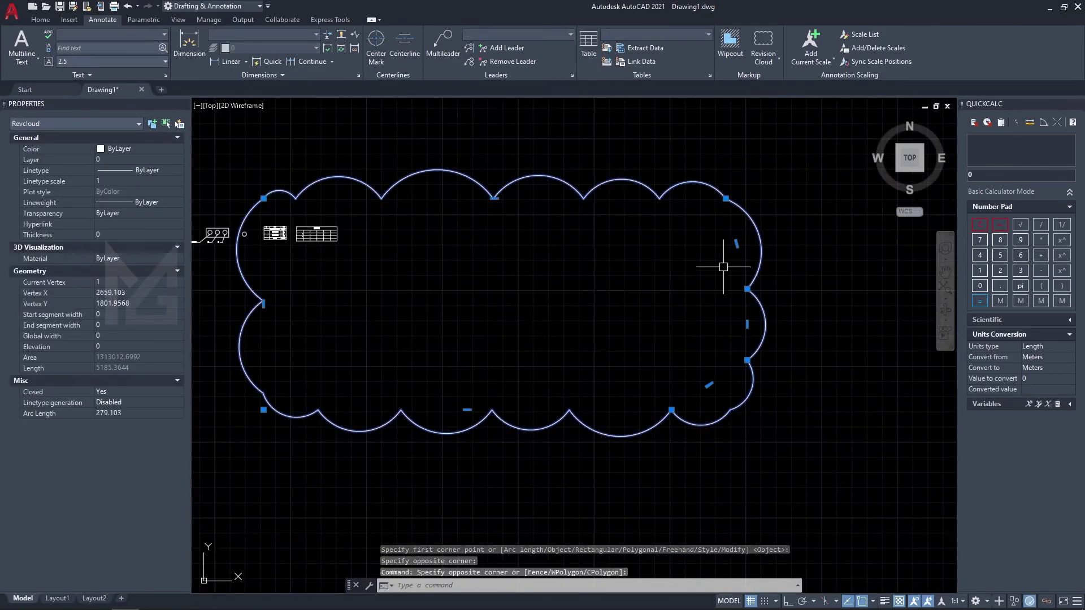
type("sc")
key("Return")
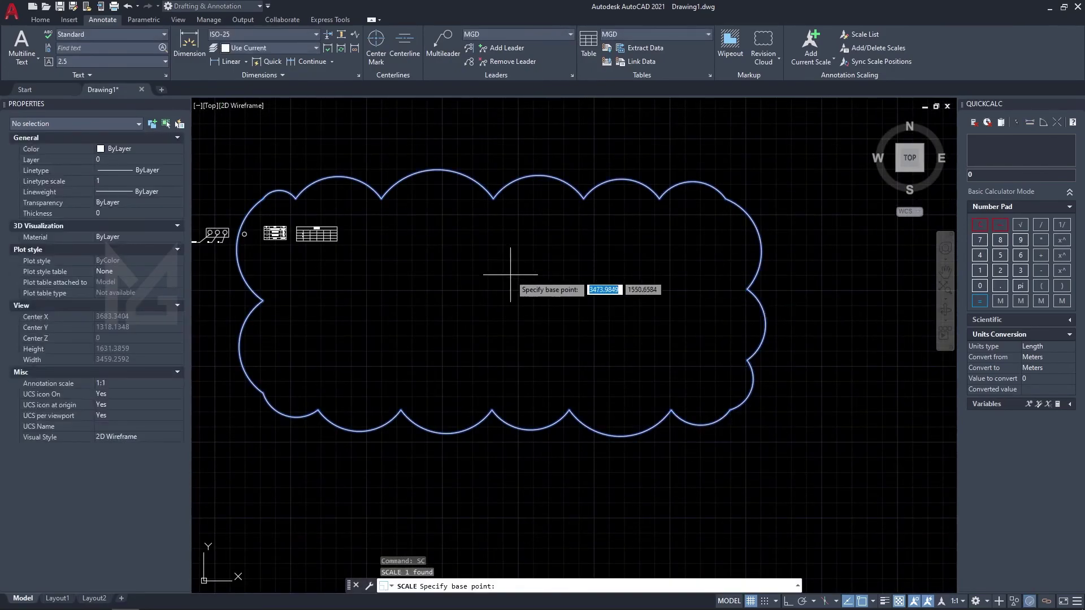
key("Escape")
left_click(552, 311)
left_click(530, 484)
key("Return")
left_click(498, 333)
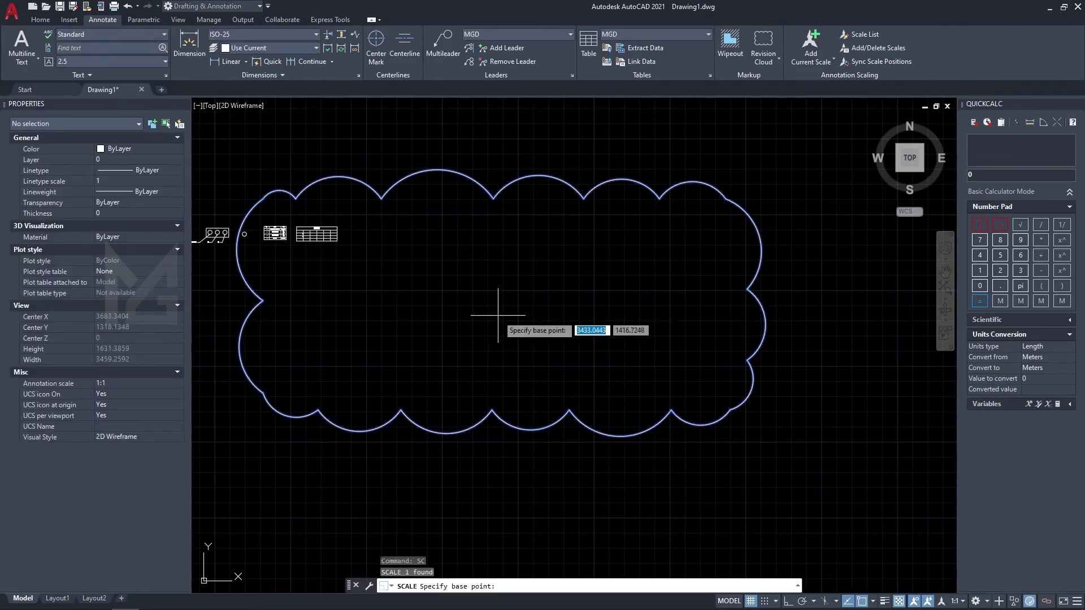
left_click(511, 341)
Delete the scaled rectangular revision cloud.
scroll(511, 341, "up", 6)
left_click(594, 383)
left_click(464, 270)
key("Delete")
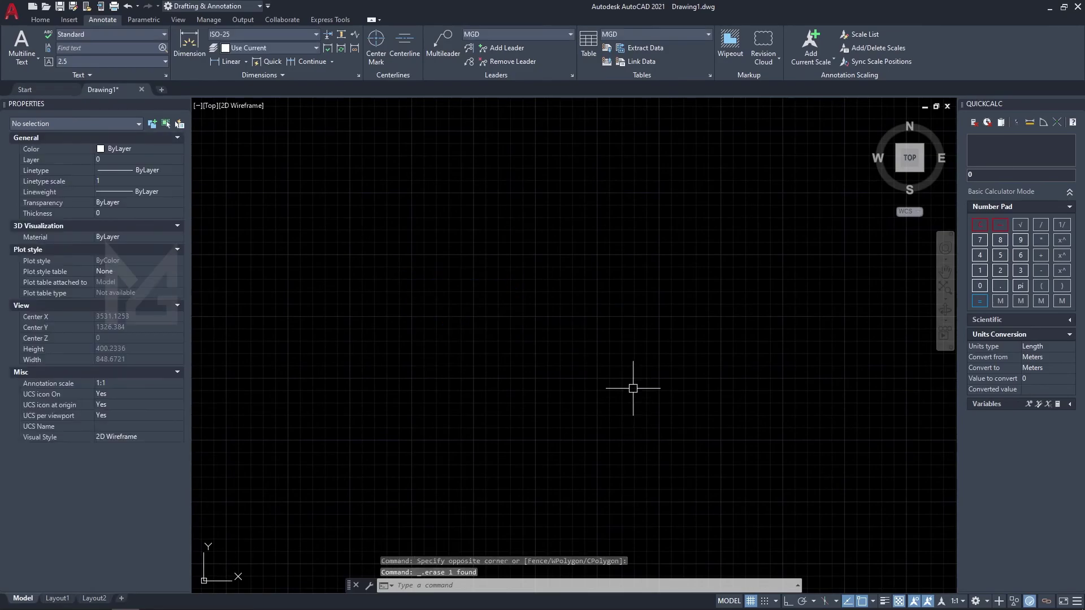
Try to draw a polygonal revision cloud through several points around the existing drawing.
left_click(778, 58)
left_click(773, 104)
left_click(535, 347)
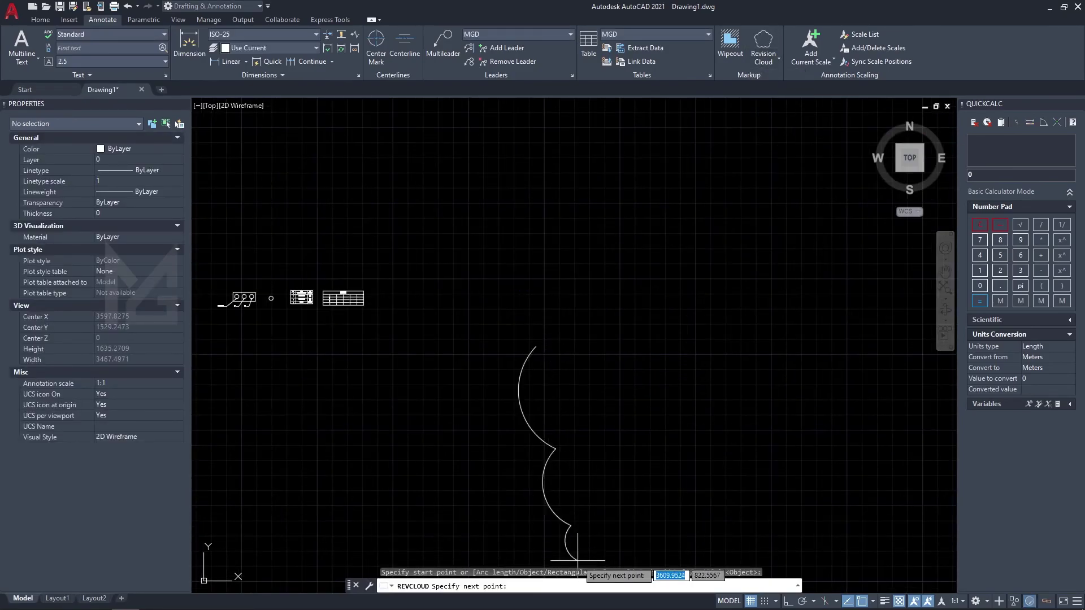
scroll(530, 438, "down", 6)
left_click(595, 493)
left_click(731, 370)
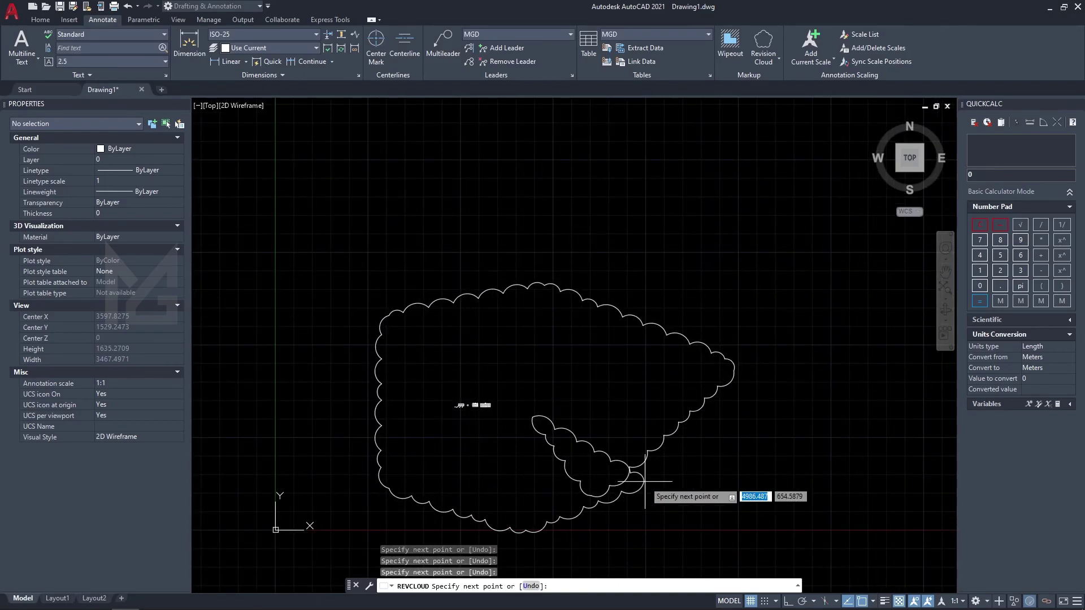
key("Escape")
left_click(696, 492)
key("Escape")
Draw a freehand revision cloud looping around all the existing tables and leaders.
left_click(772, 59)
left_click(782, 128)
left_click(478, 275)
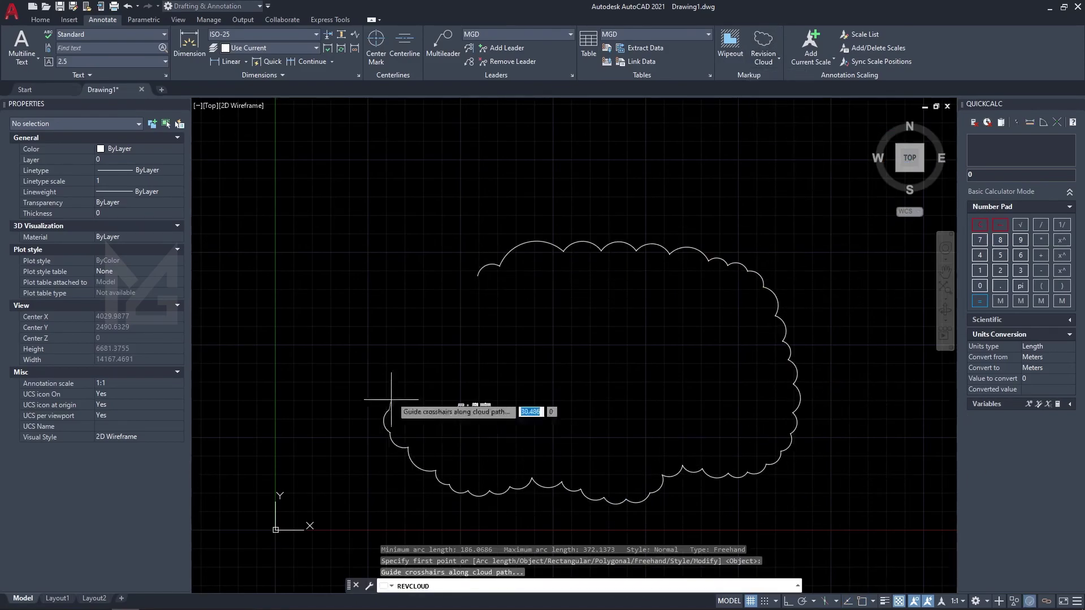
Delete the freehand revision cloud around the drawing.
left_click(709, 286)
left_click(658, 218)
key("Delete")
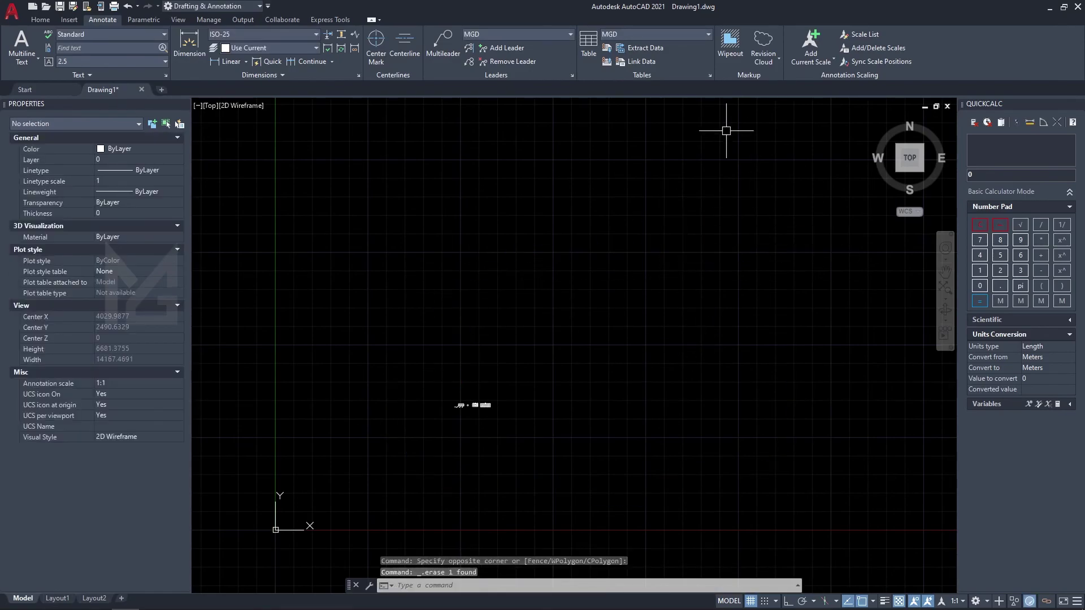